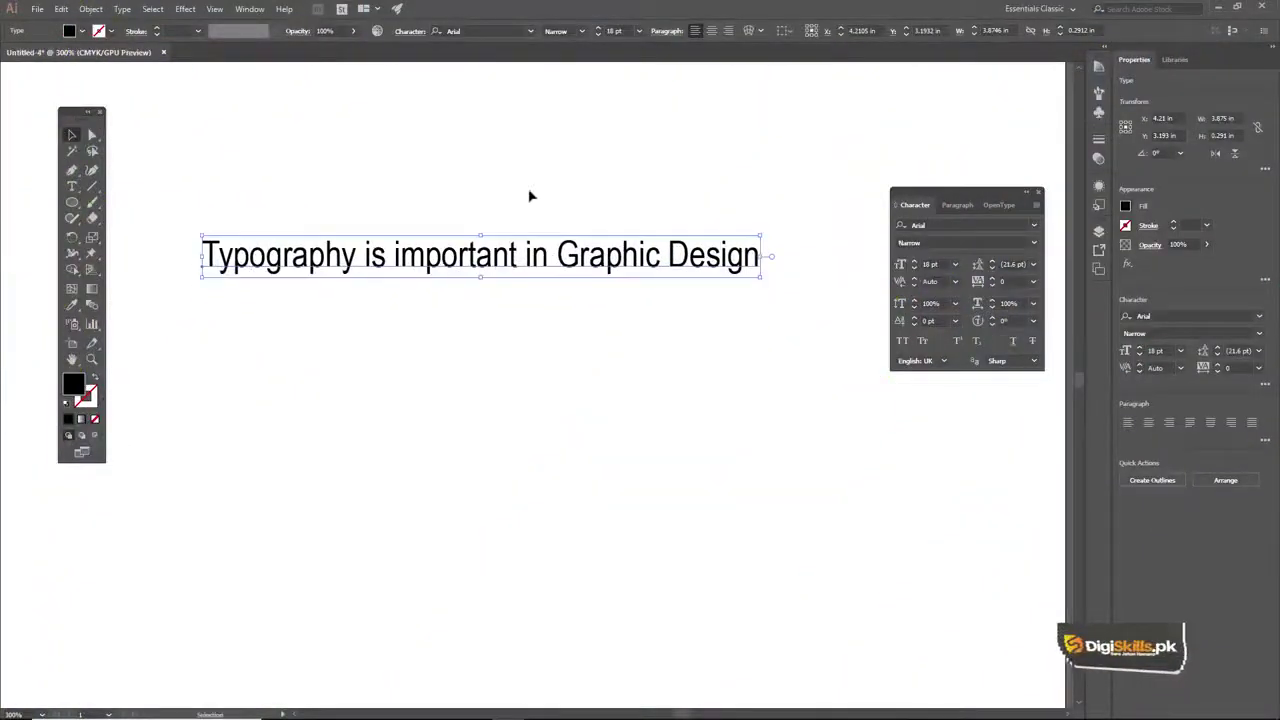
Raise the tracking of 'in Graphic Design' step by step from 0 to 130
left_click_drag(515, 187, 532, 199)
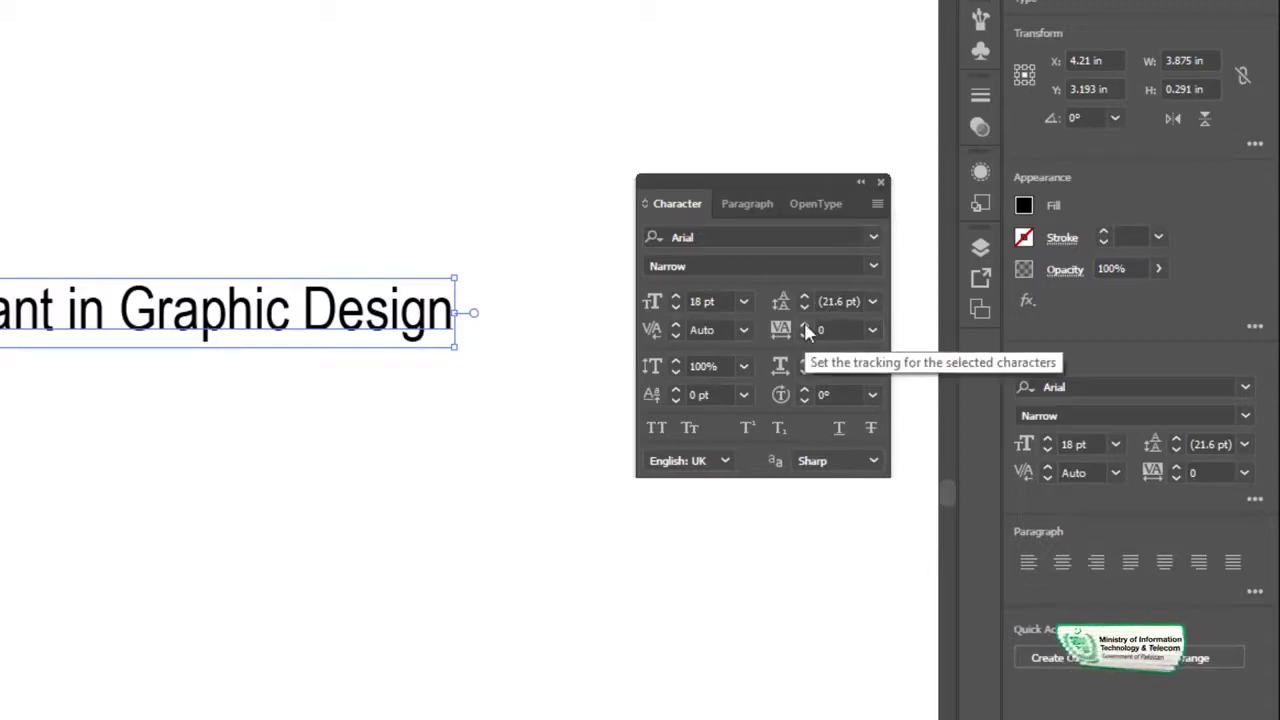
left_click(805, 326)
left_click(805, 326)
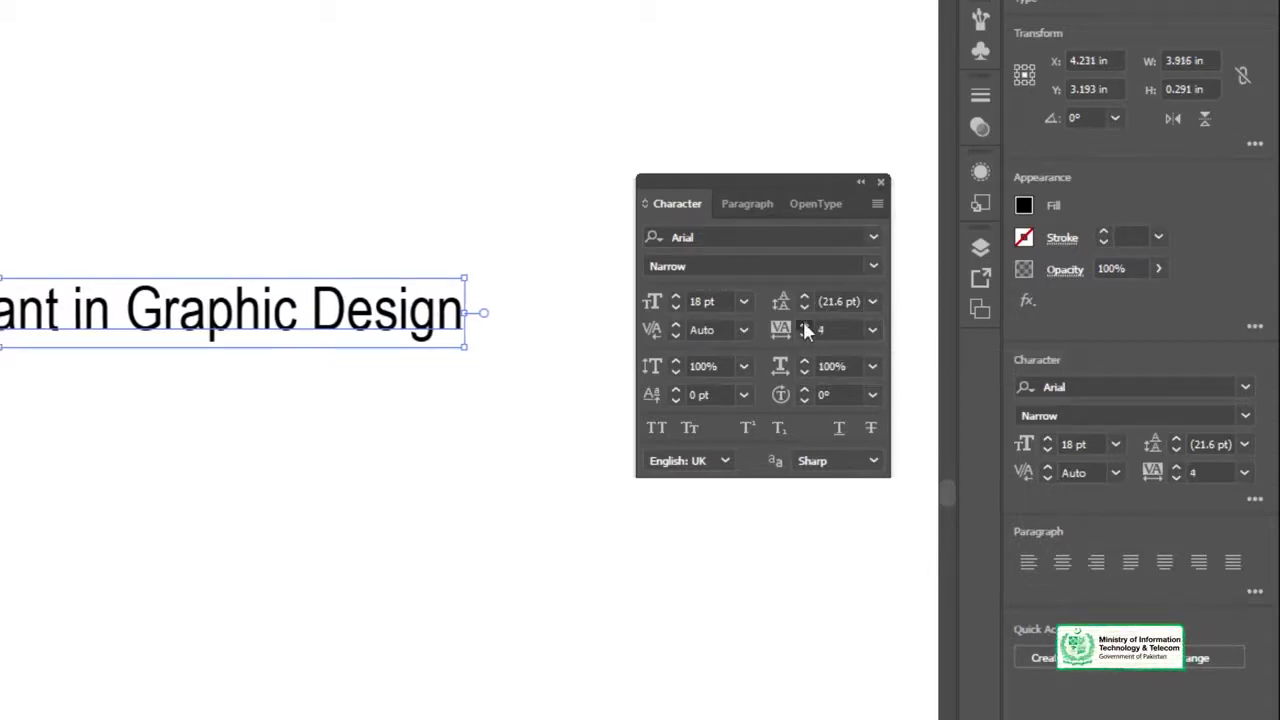
left_click(802, 322)
left_click(802, 322)
left_click(802, 322)
left_click(802, 322)
left_click(802, 322)
left_click(802, 322)
left_click(802, 322)
left_click(802, 322)
left_click(806, 330)
left_click(106, 174)
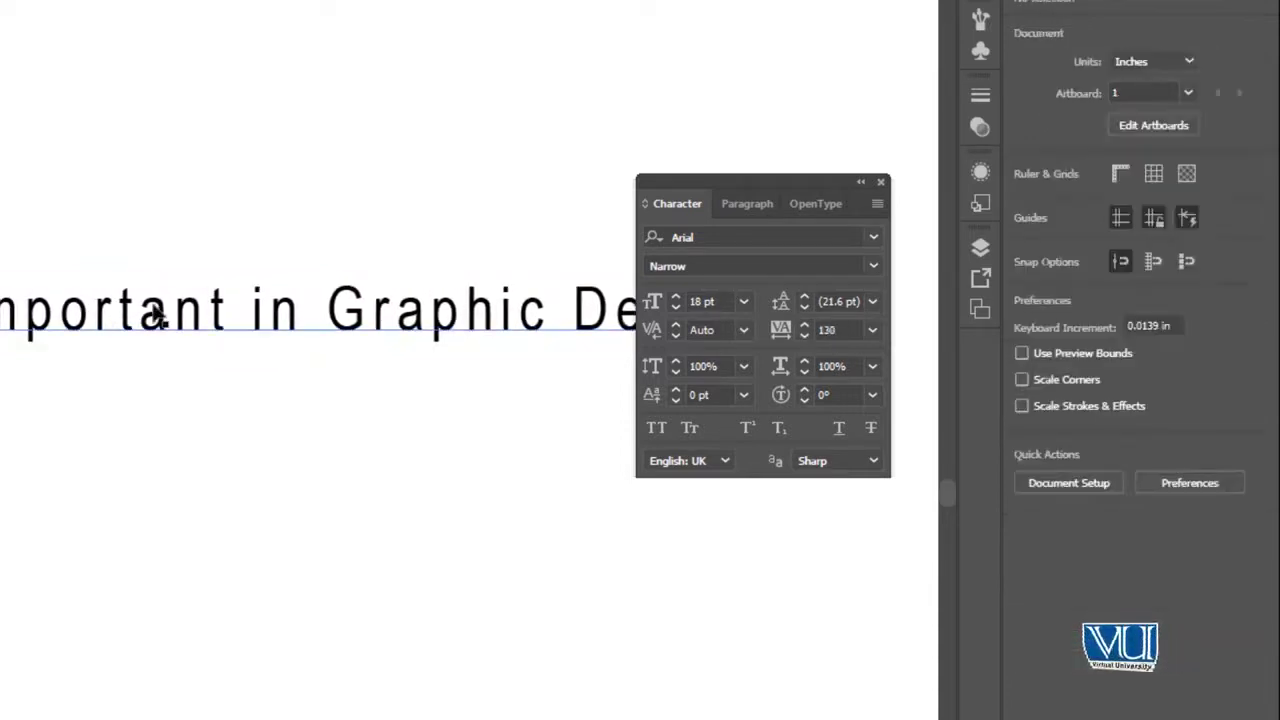
Lower the line's tracking to 62 at 400% zoom, then preview the preset tracking values
mouse_move(177, 306)
left_mouse_down()
mouse_move(92, 316)
mouse_move(603, 278)
mouse_move(592, 276)
left_mouse_up()
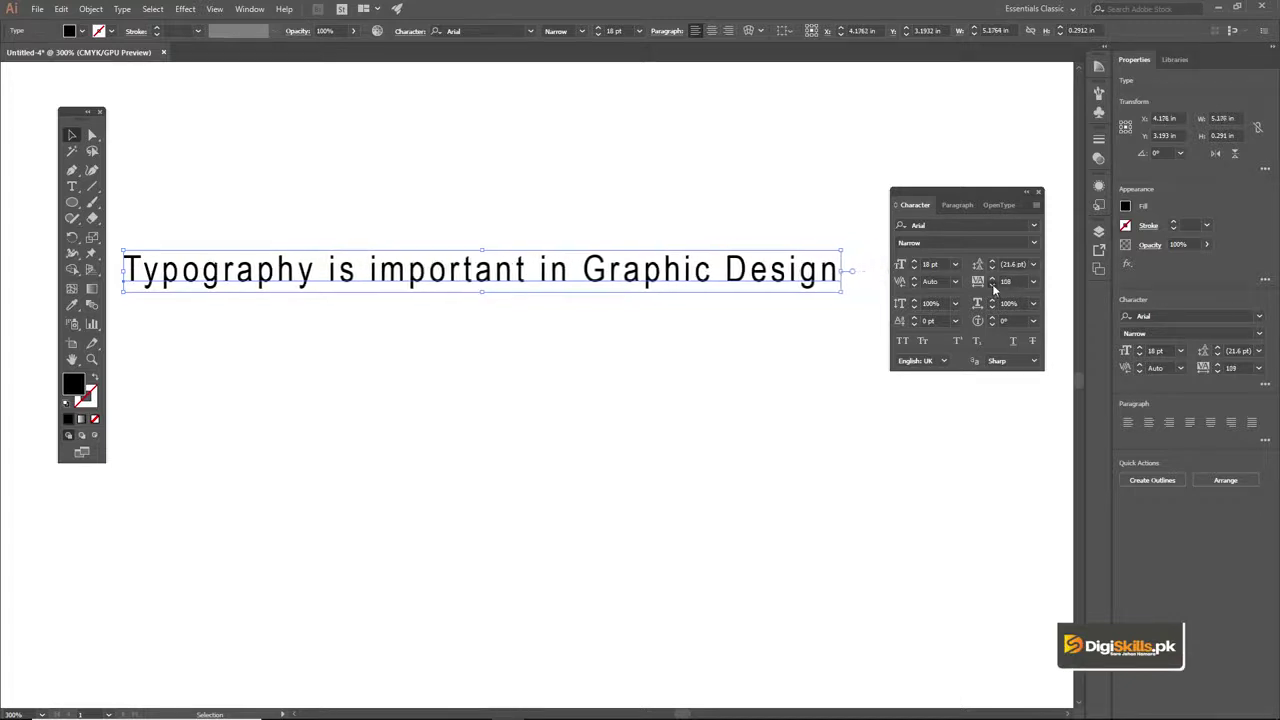
left_click_drag(995, 289, 984, 289)
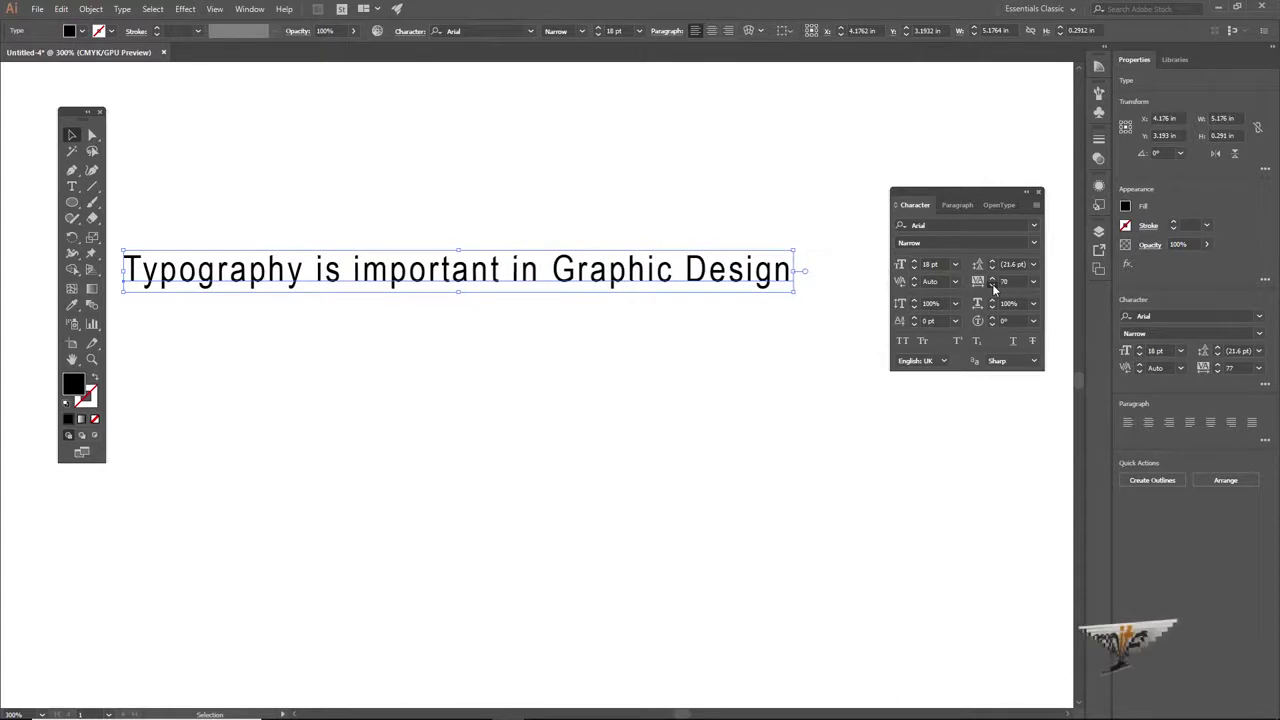
left_click(660, 284)
key("ctrl+plus")
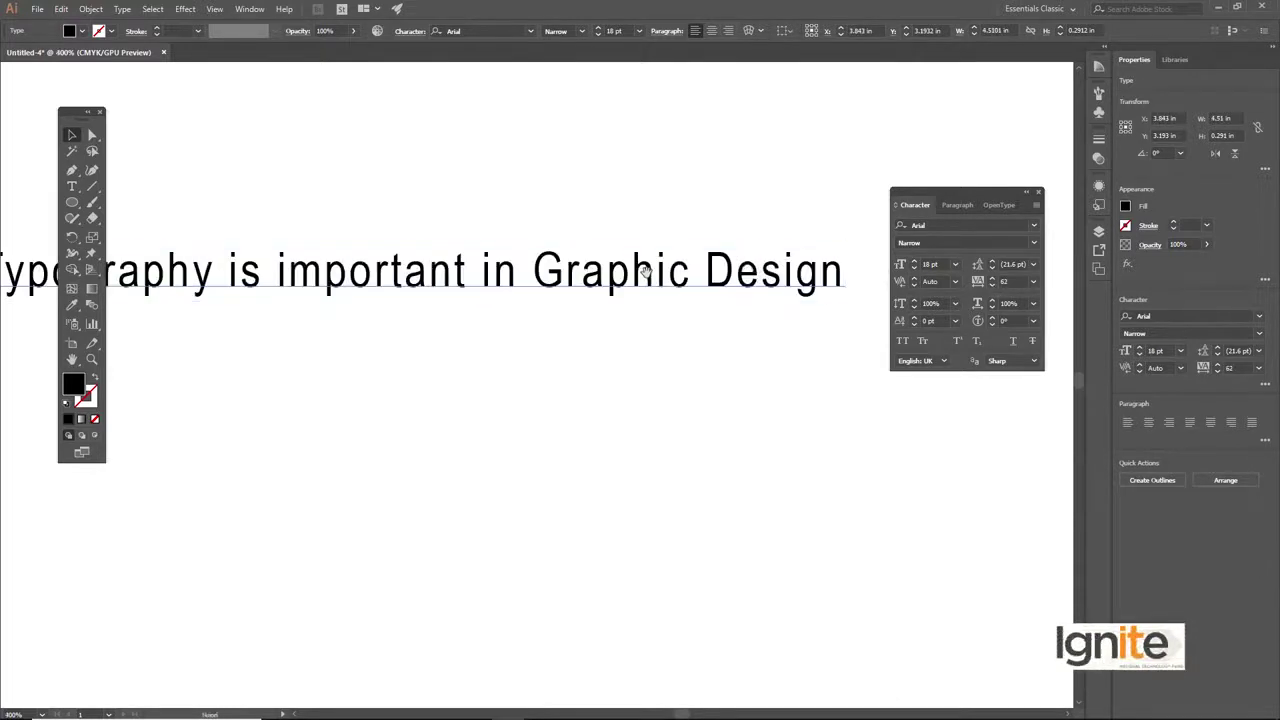
mouse_move(931, 193)
left_mouse_down()
mouse_move(1072, 200)
mouse_move(1055, 203)
left_mouse_up()
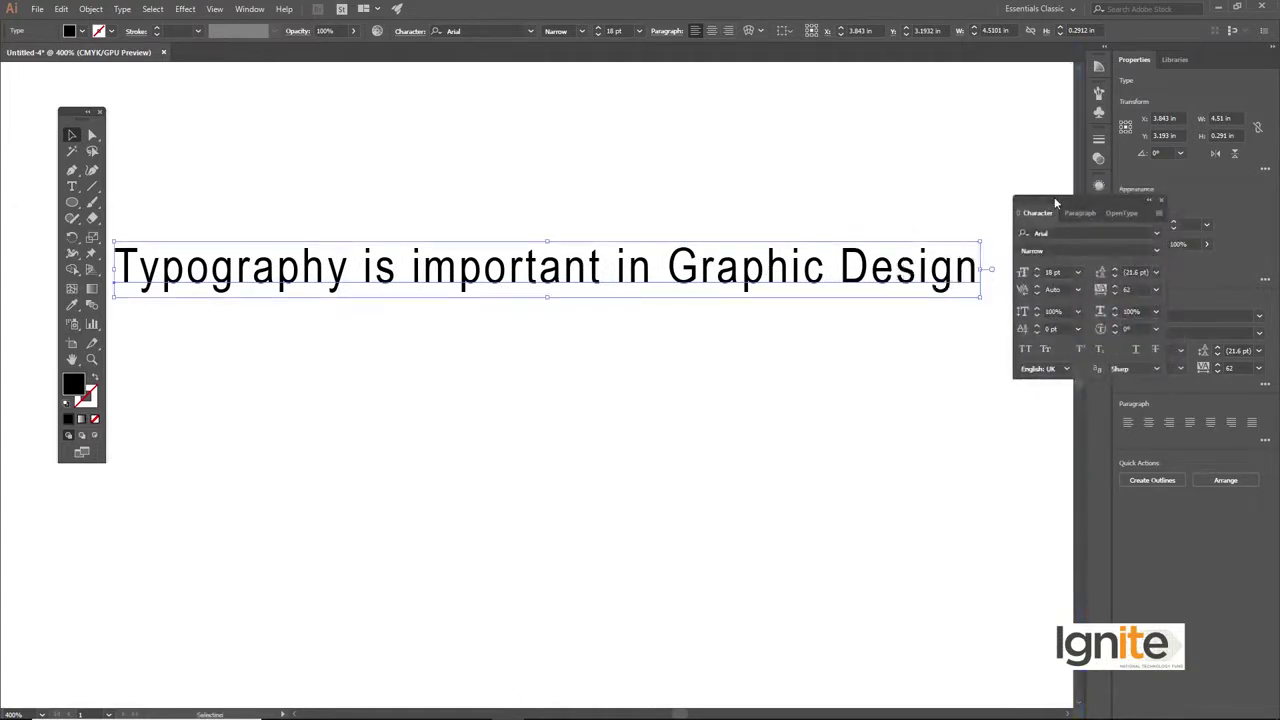
left_click_drag(836, 260, 838, 266)
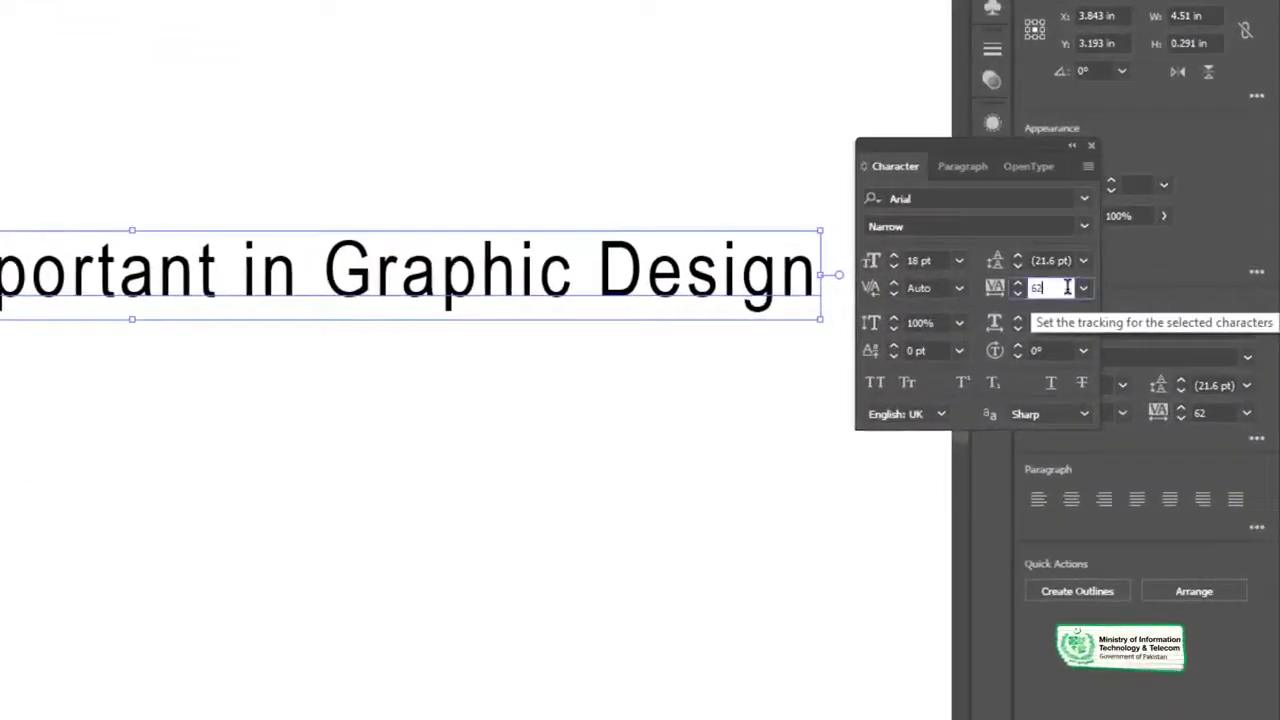
left_click(1083, 289)
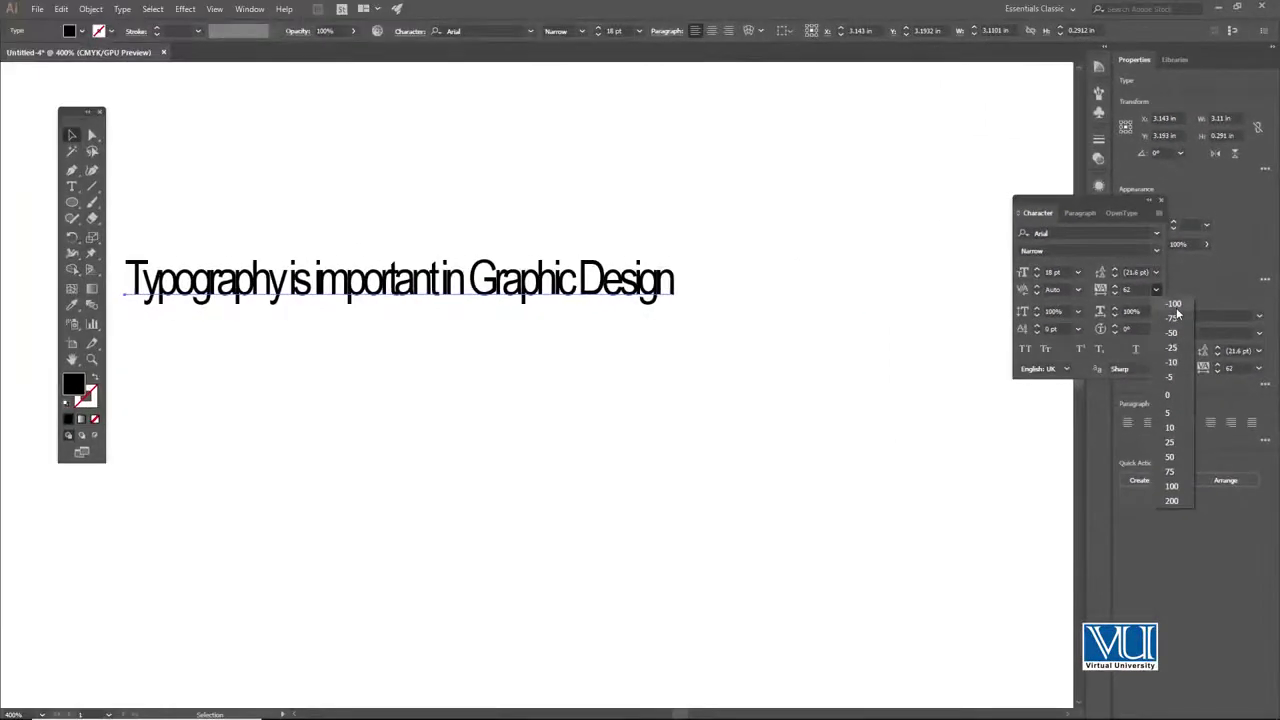
Apply -100 tracking and inspect the squeezed letters
left_click(1175, 305)
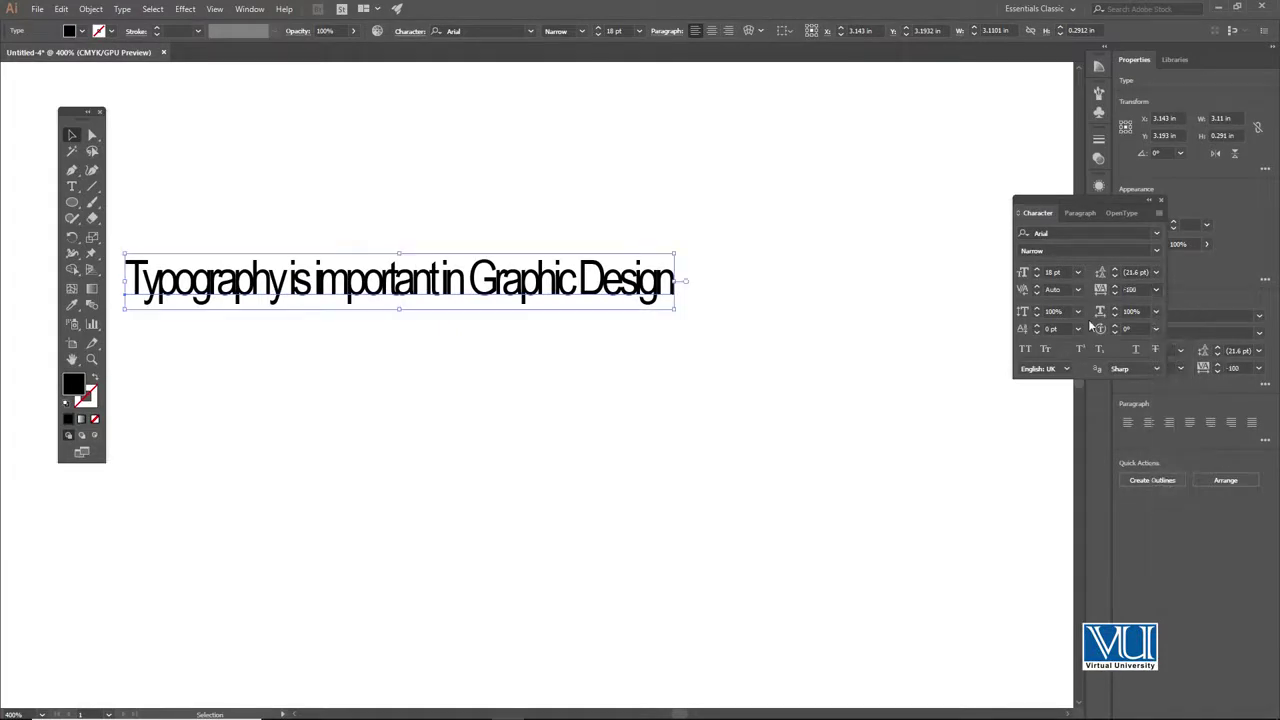
left_click(535, 226)
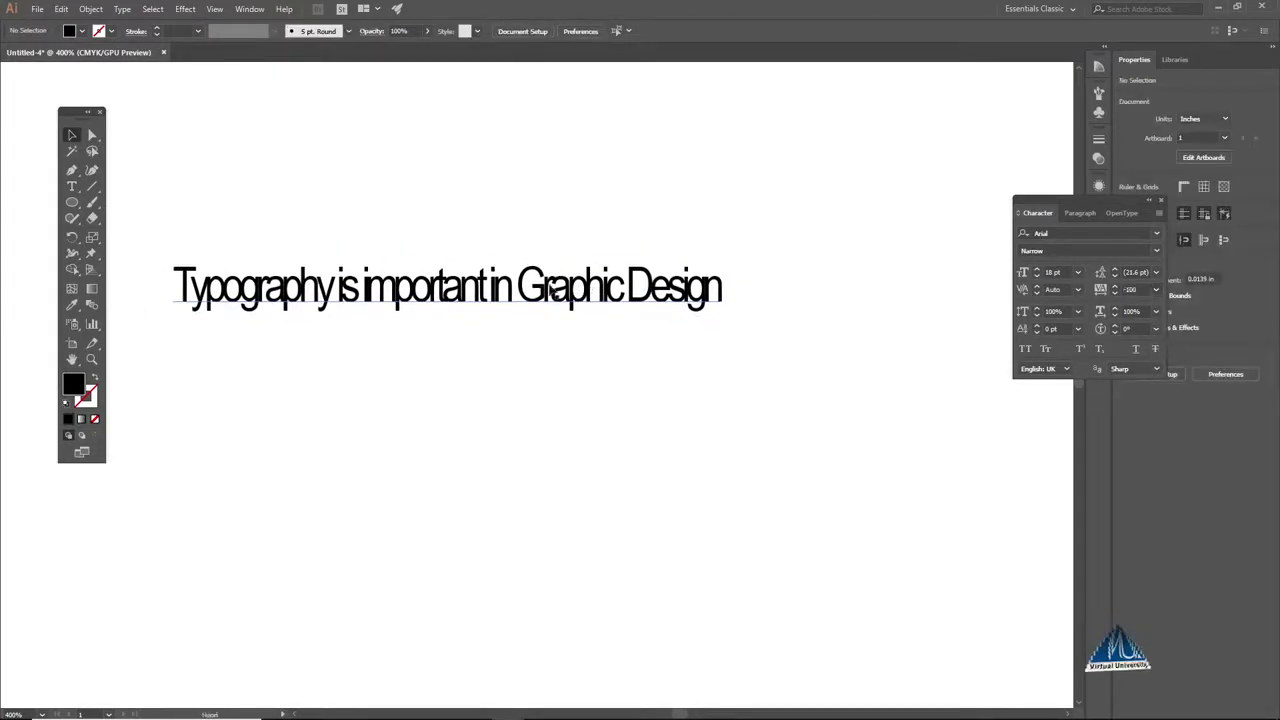
scroll(526, 302, "up", 2)
scroll(523, 300, "down", 1)
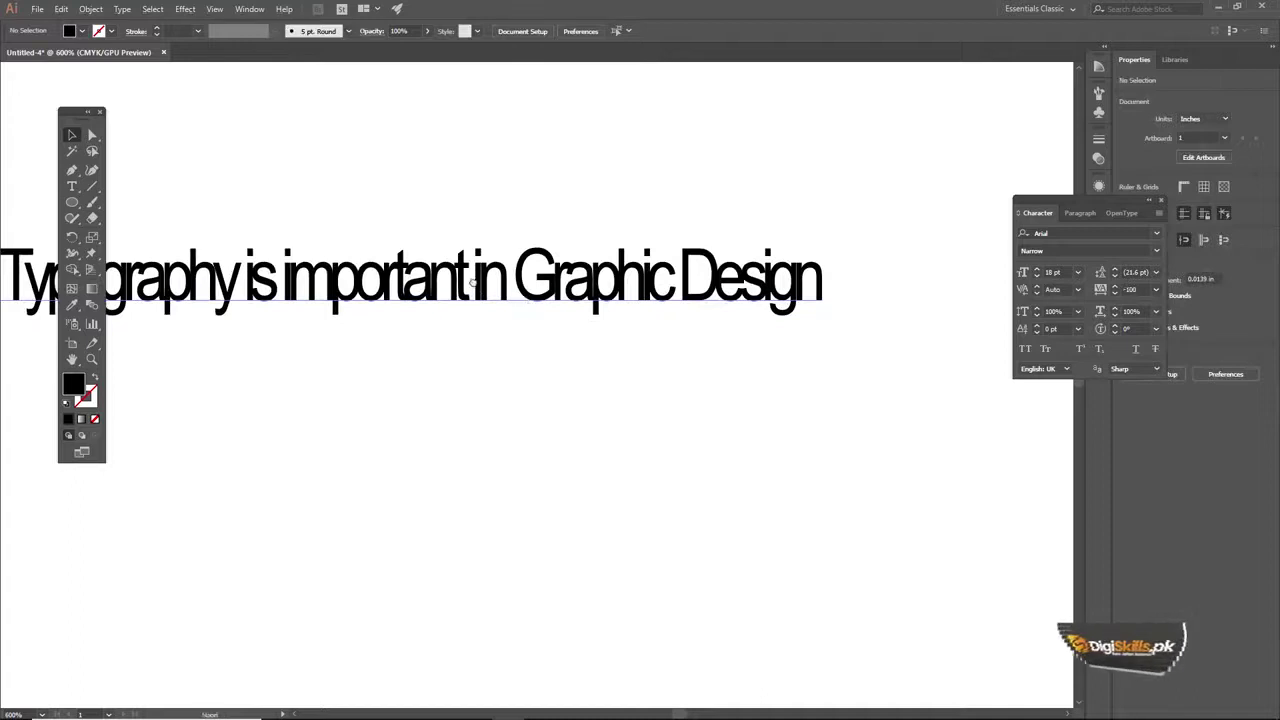
scroll(523, 300, "left", 2)
Reset the line's tracking to 0 and zoom out to view normal spacing
left_click(583, 292)
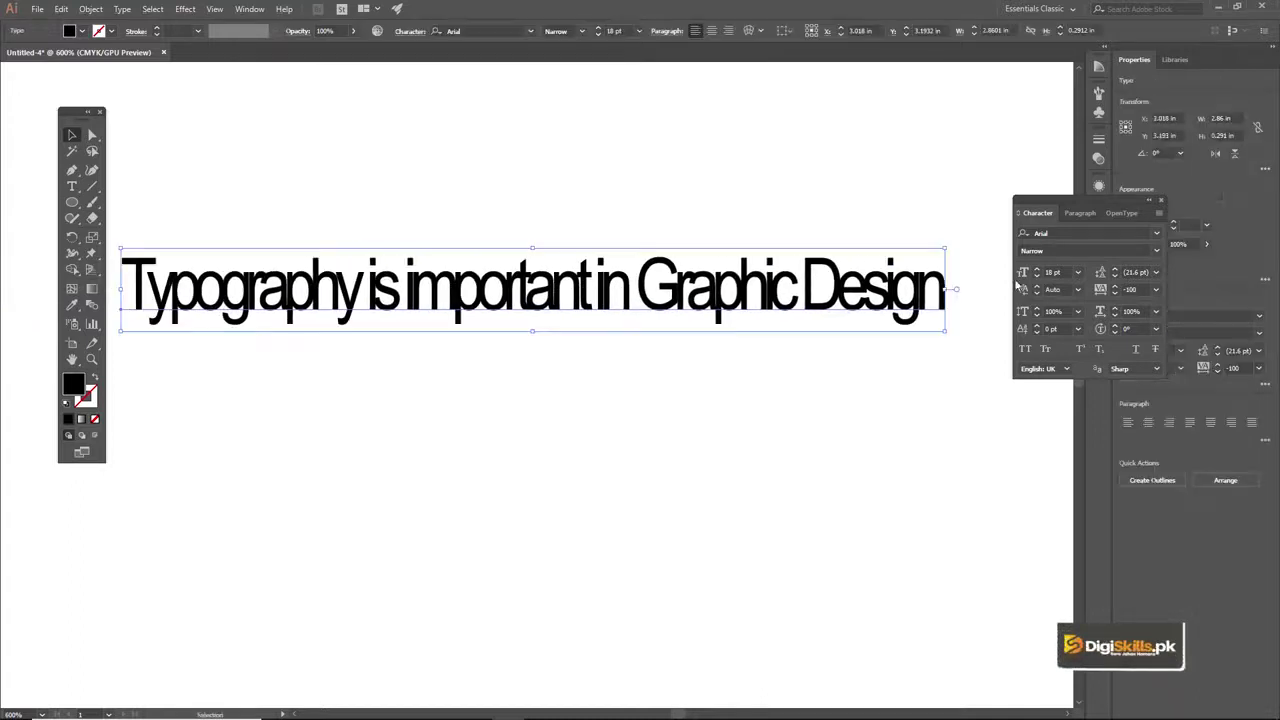
left_click(1157, 290)
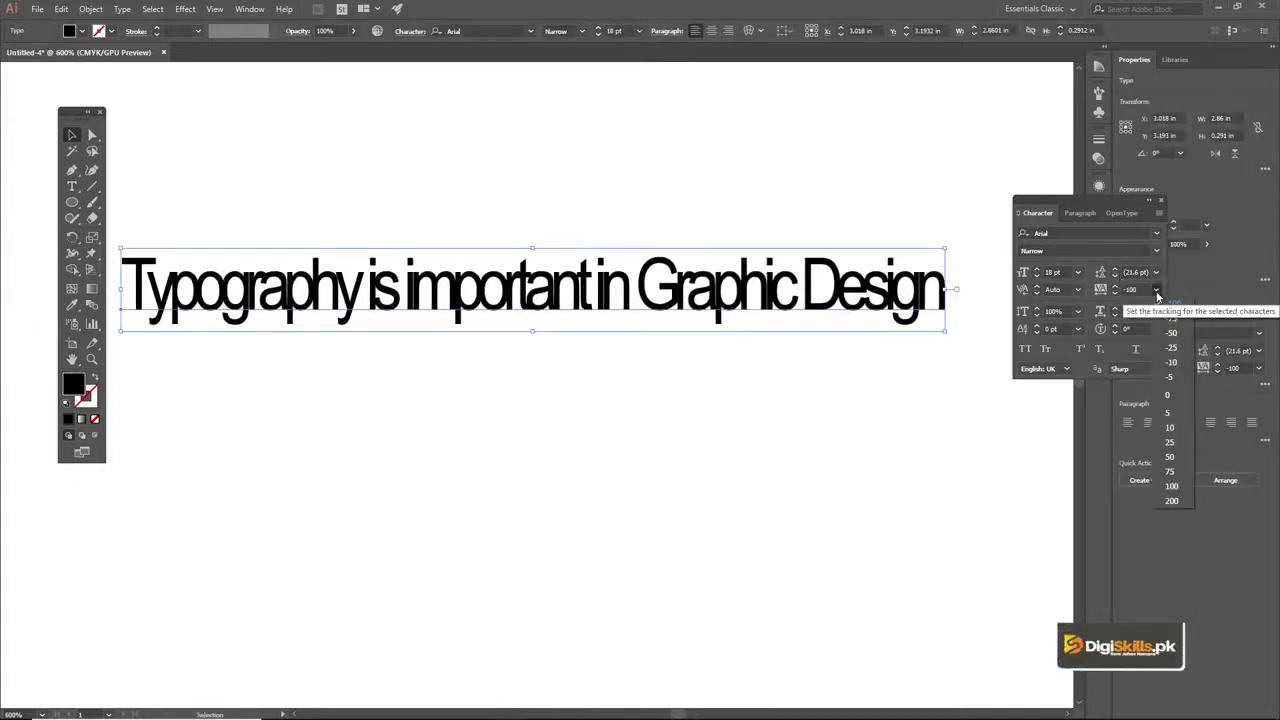
left_click(1180, 394)
left_click(762, 246)
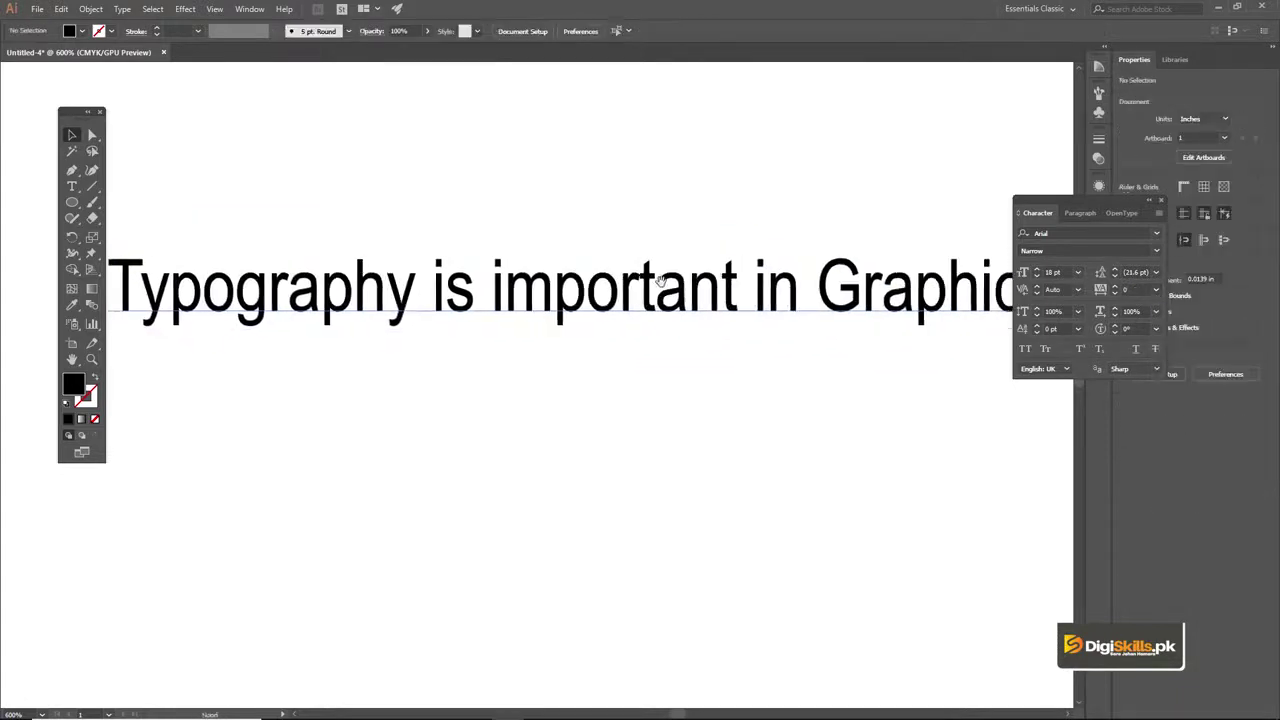
key("c")
key("ctrl+minus")
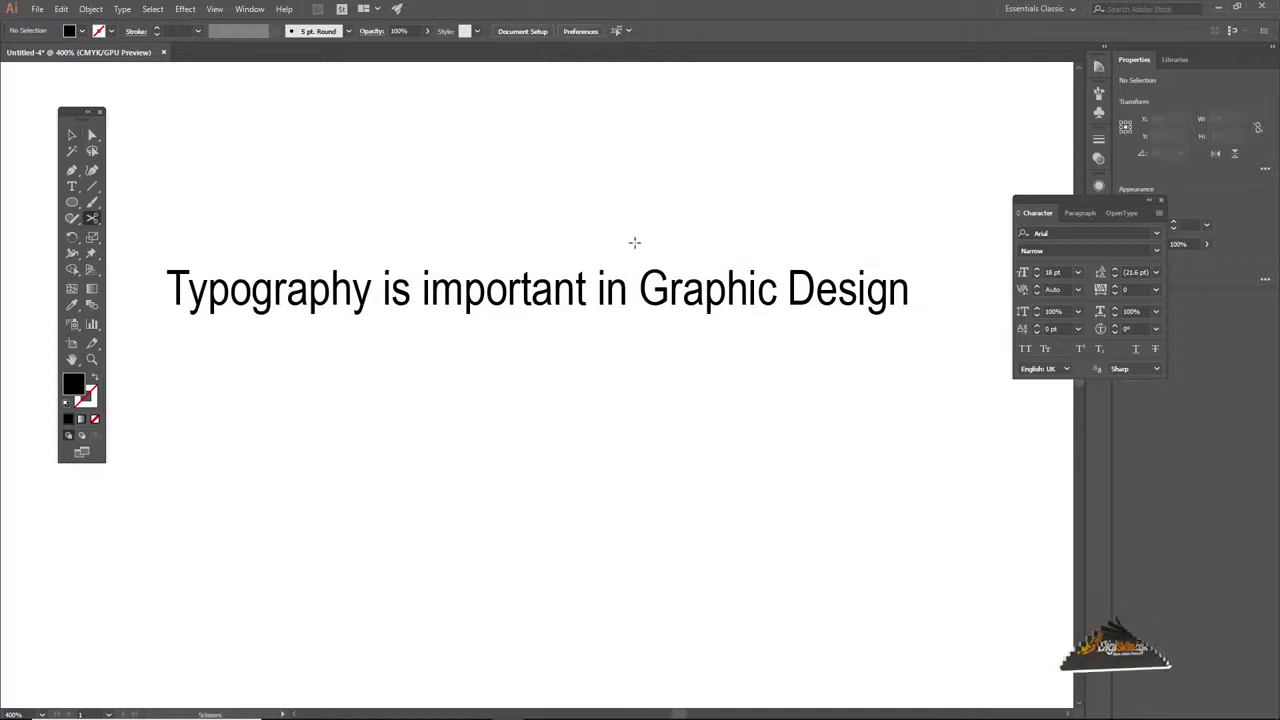
key("v")
left_click_drag(623, 206, 636, 181)
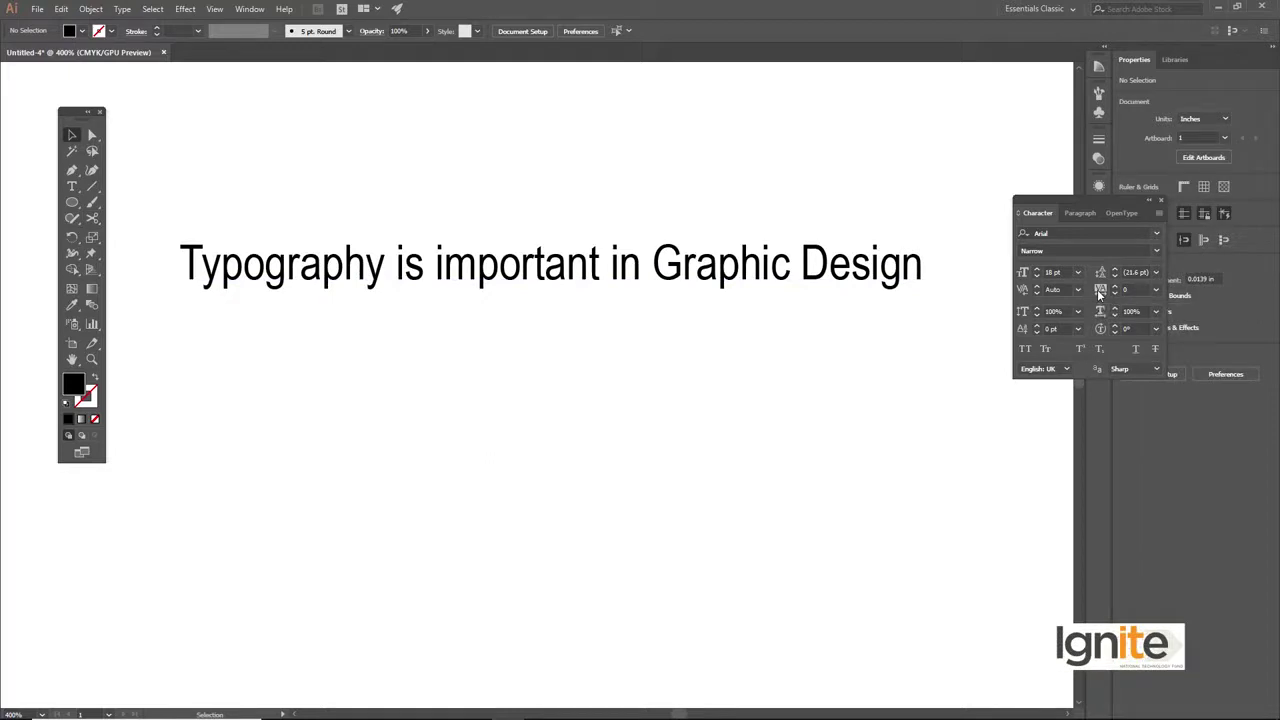
Delete the Typography line and draw a large text frame filled with placeholder text
left_click(591, 258)
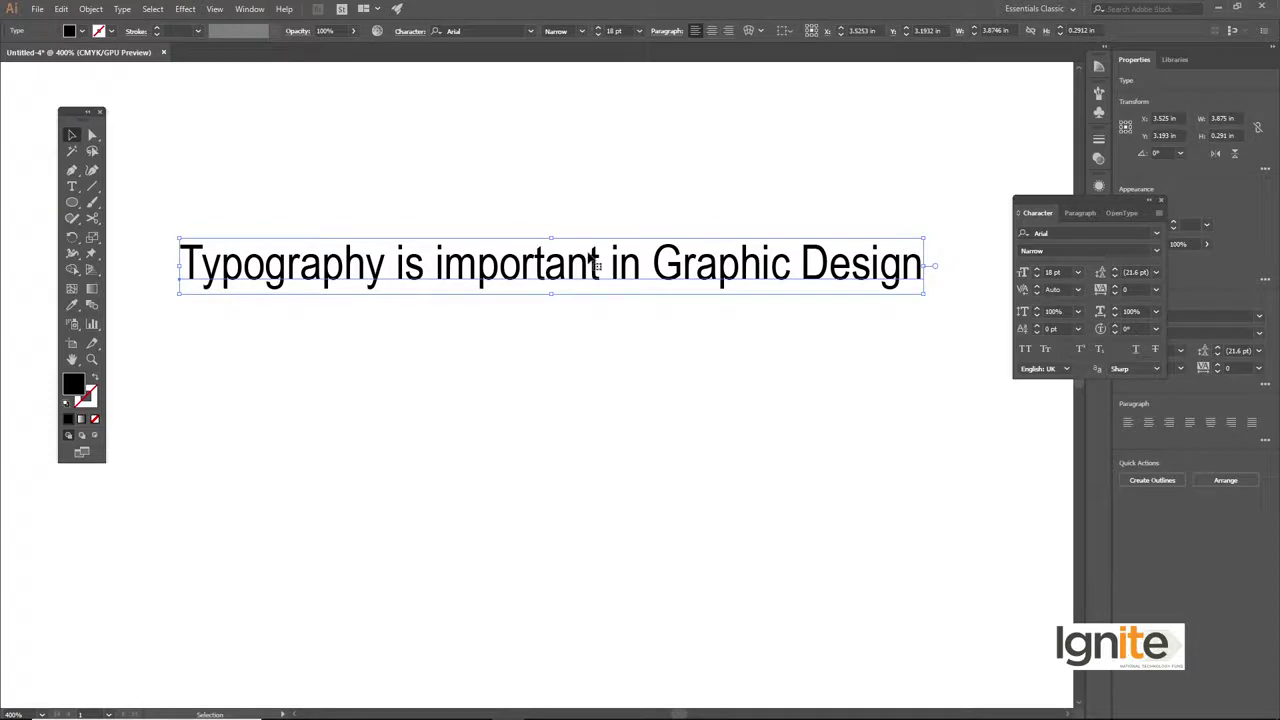
key("Delete")
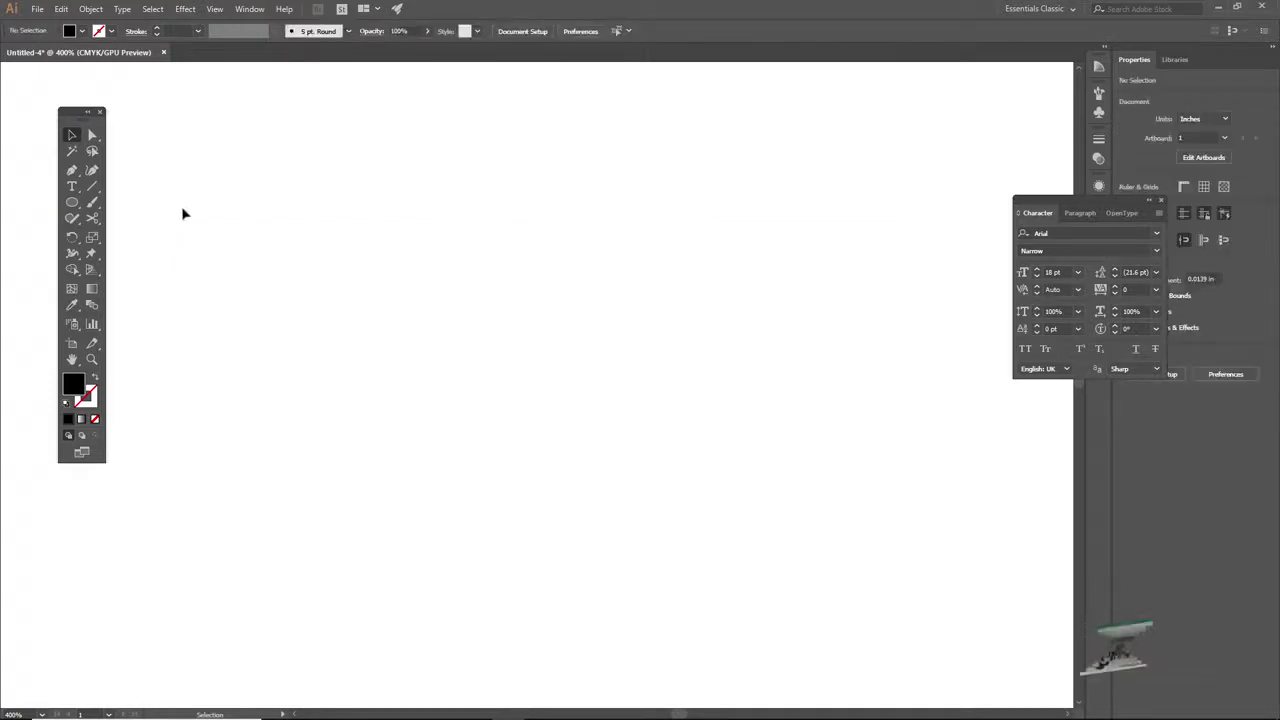
left_click(74, 189)
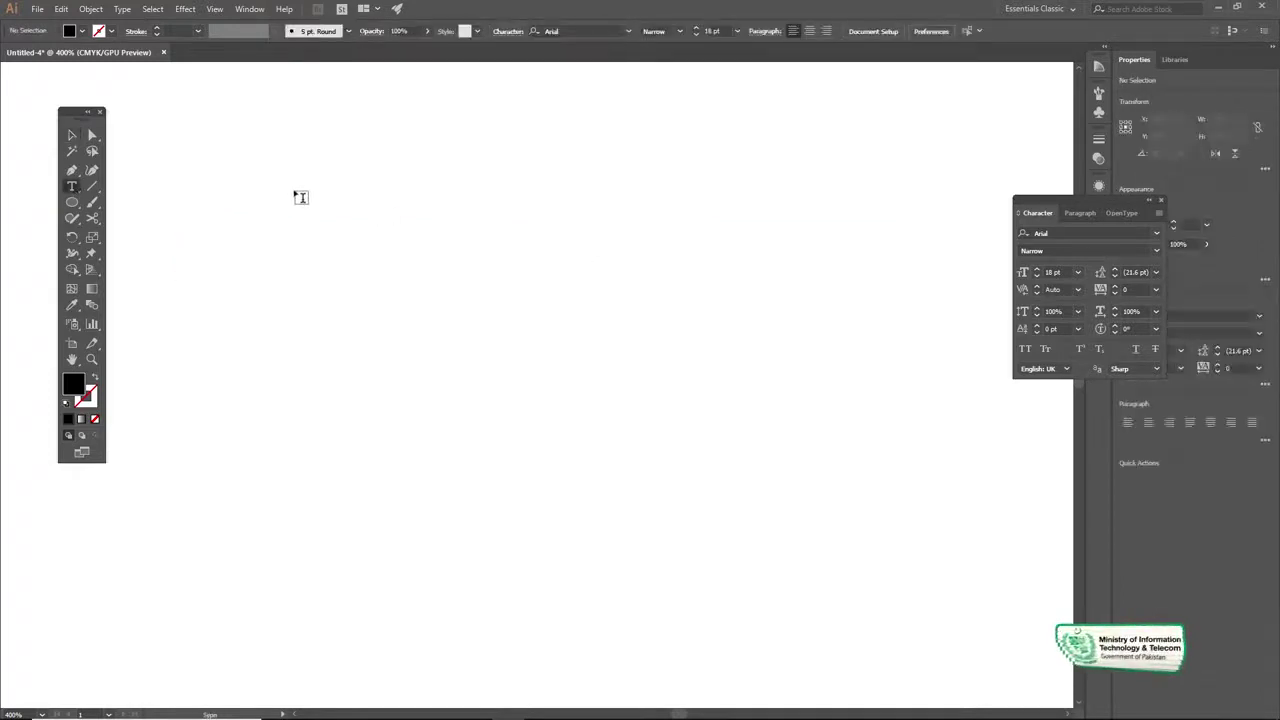
left_click_drag(294, 190, 889, 580)
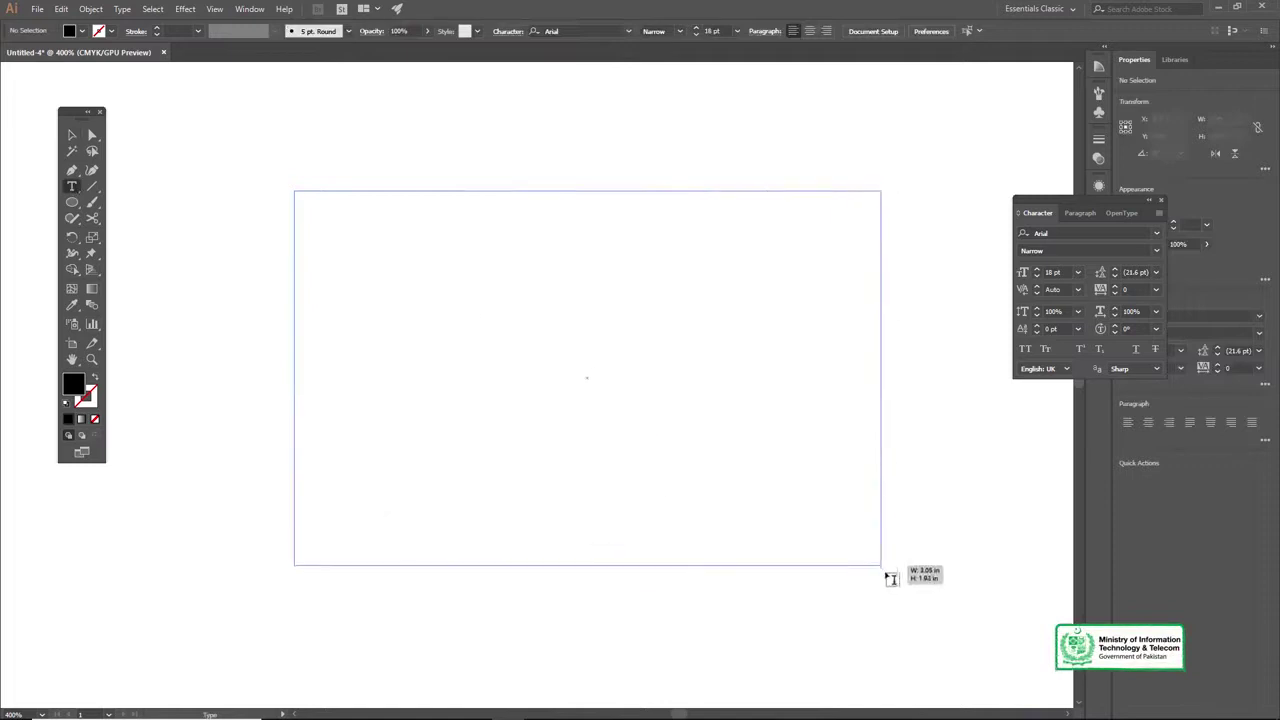
left_click_drag(894, 585, 895, 561)
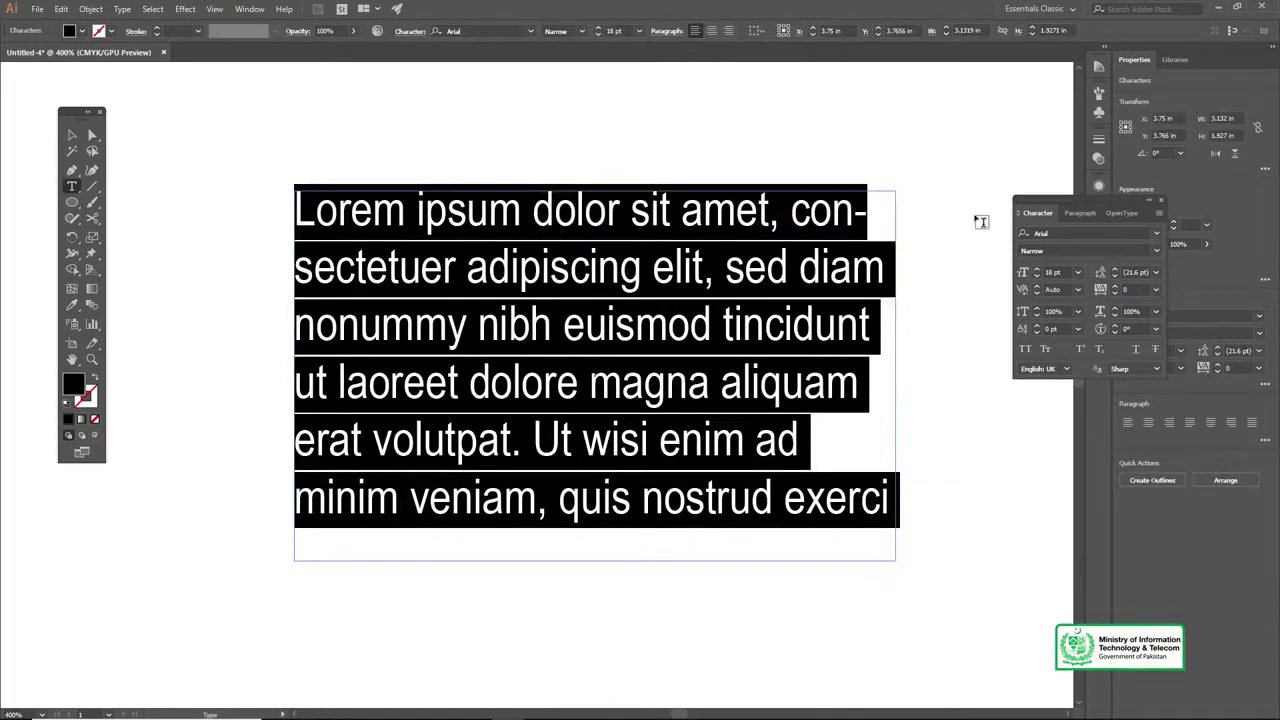
Set the Lorem ipsum placeholder text to 14 pt
left_click(1077, 272)
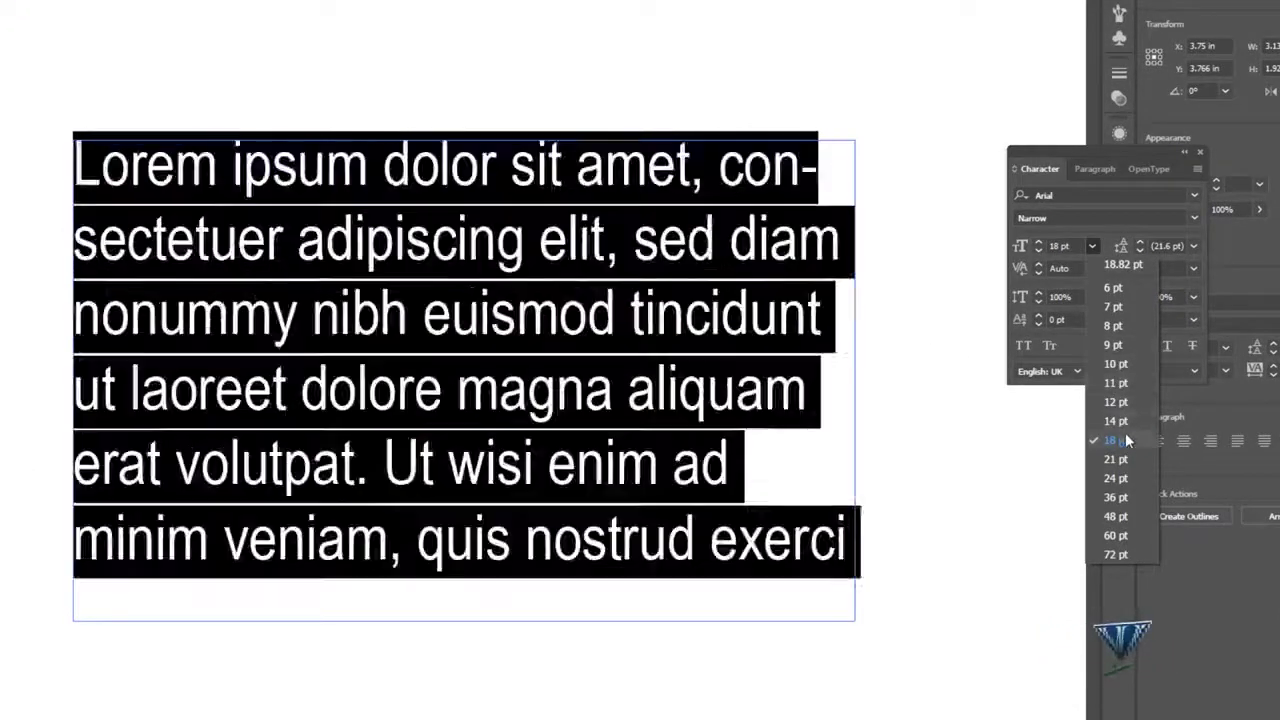
left_click(1118, 421)
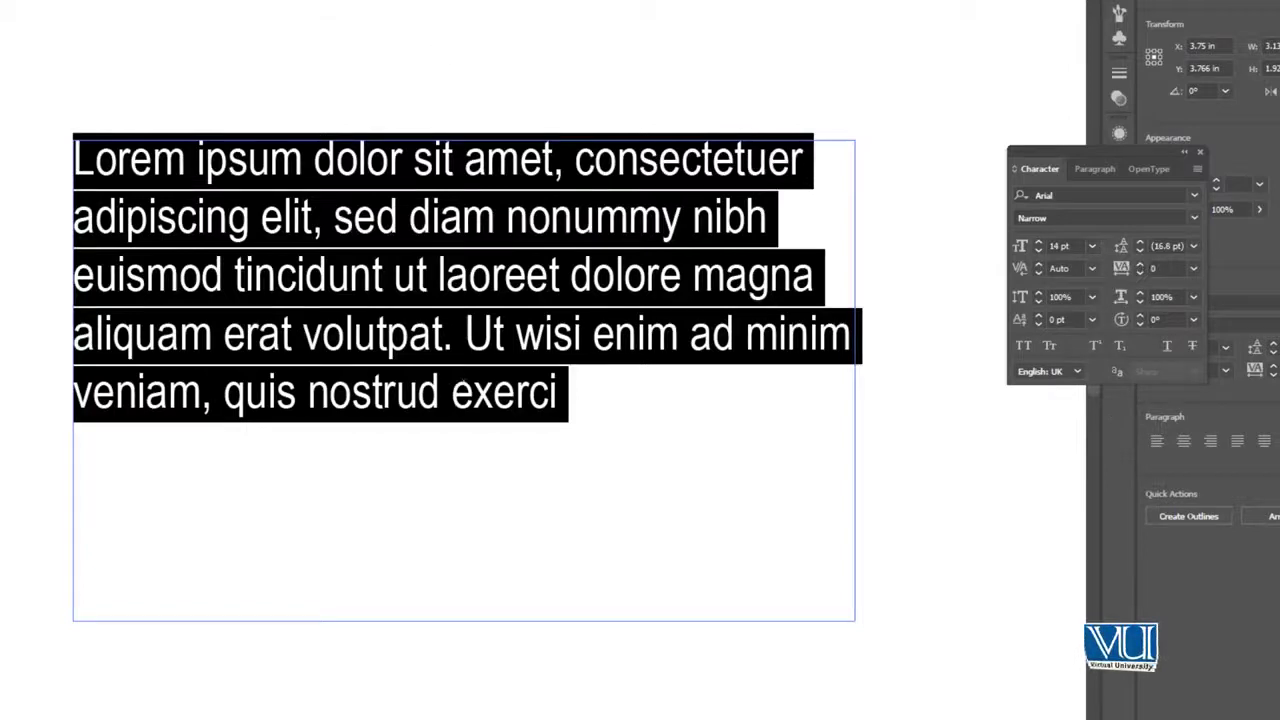
key("Escape")
left_click(329, 71)
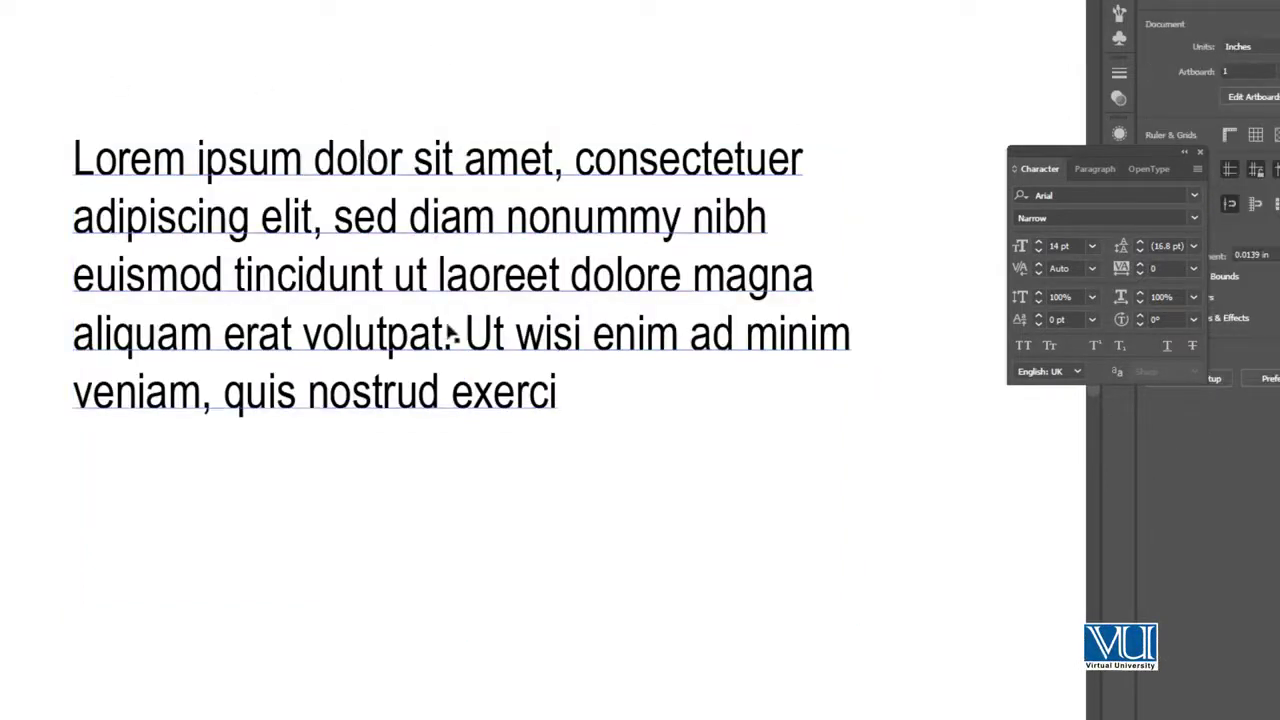
left_click(452, 172)
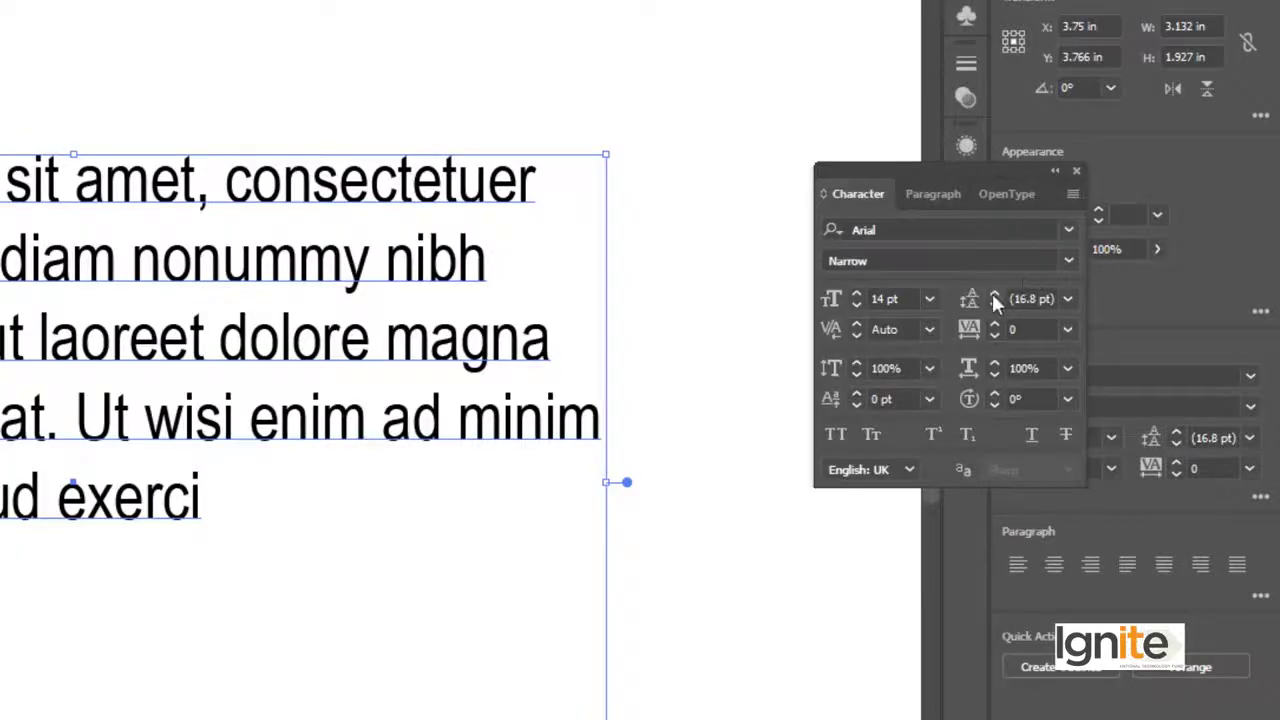
Raise the paragraph's leading to 34 pt, then lower it to 22 pt
left_click(994, 294)
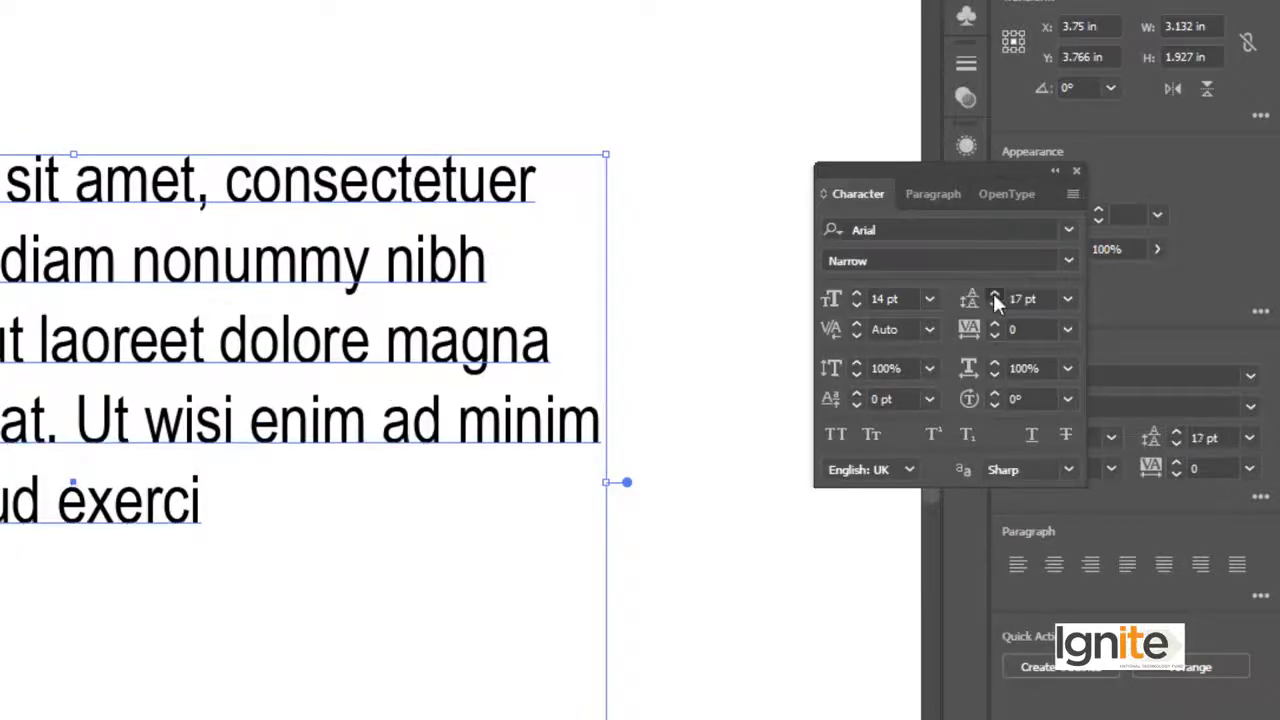
left_click(994, 294)
left_click(994, 294)
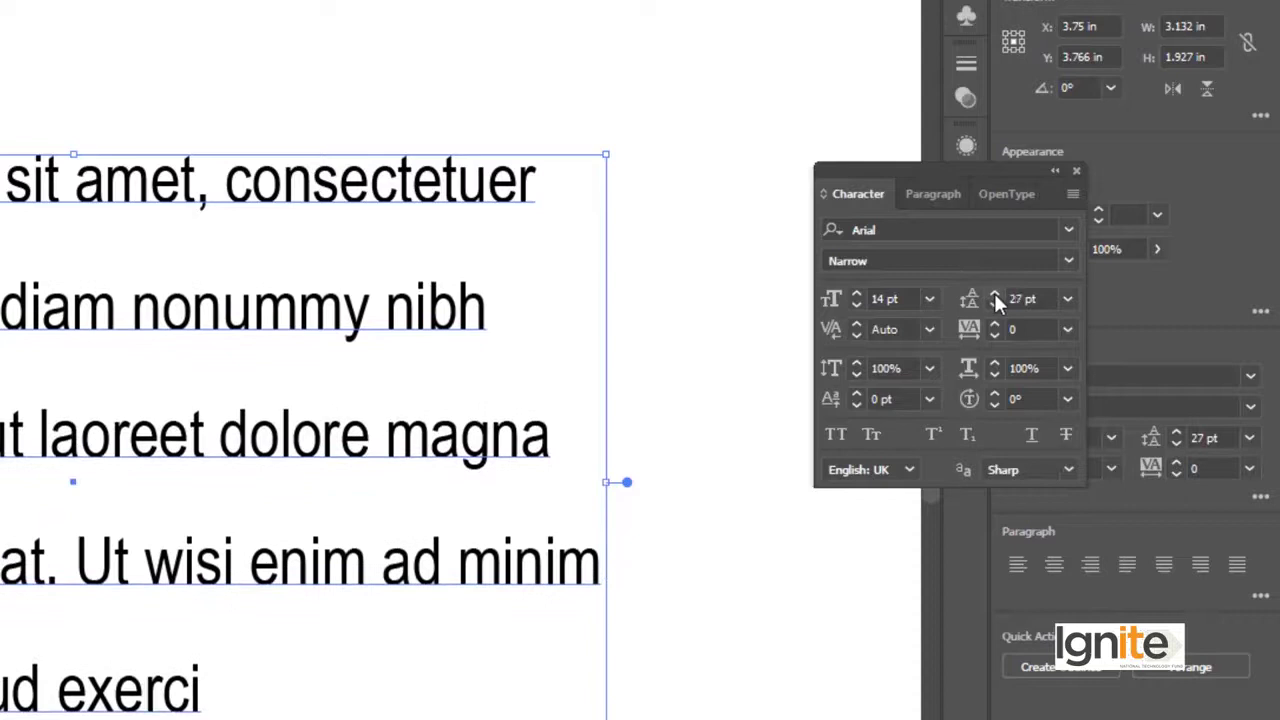
left_click(994, 294)
left_click(994, 293)
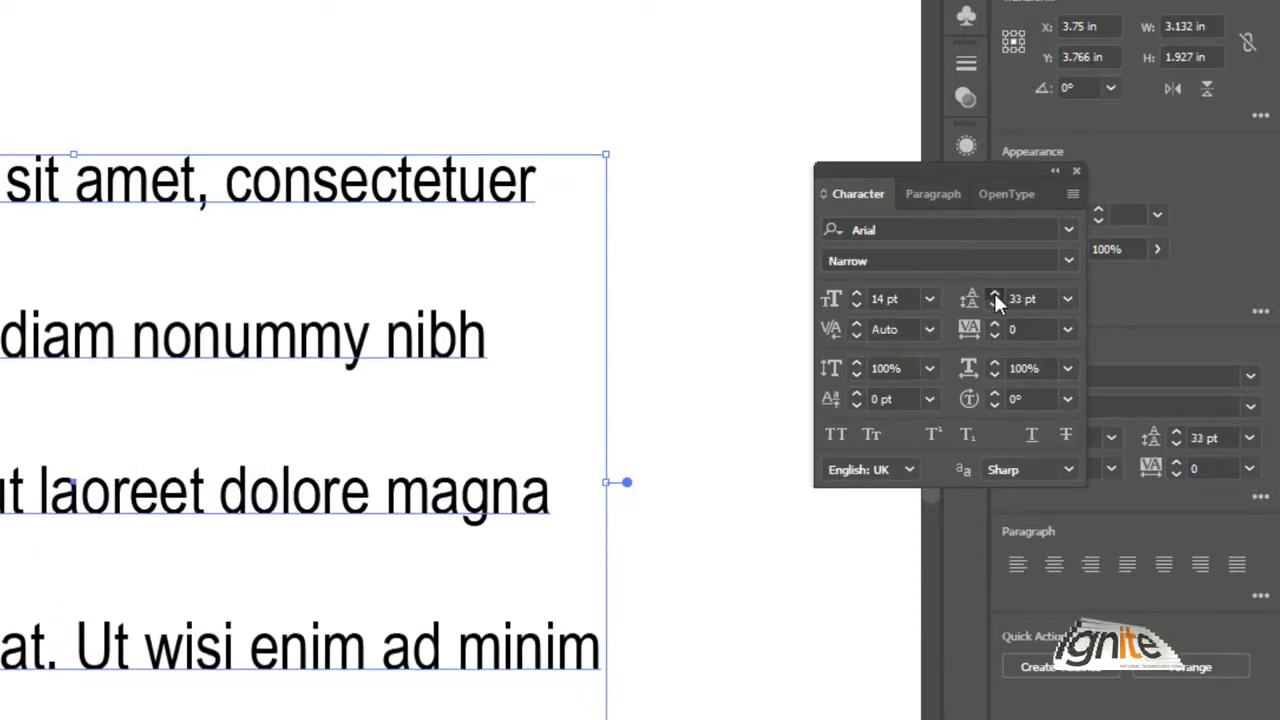
left_click(994, 307)
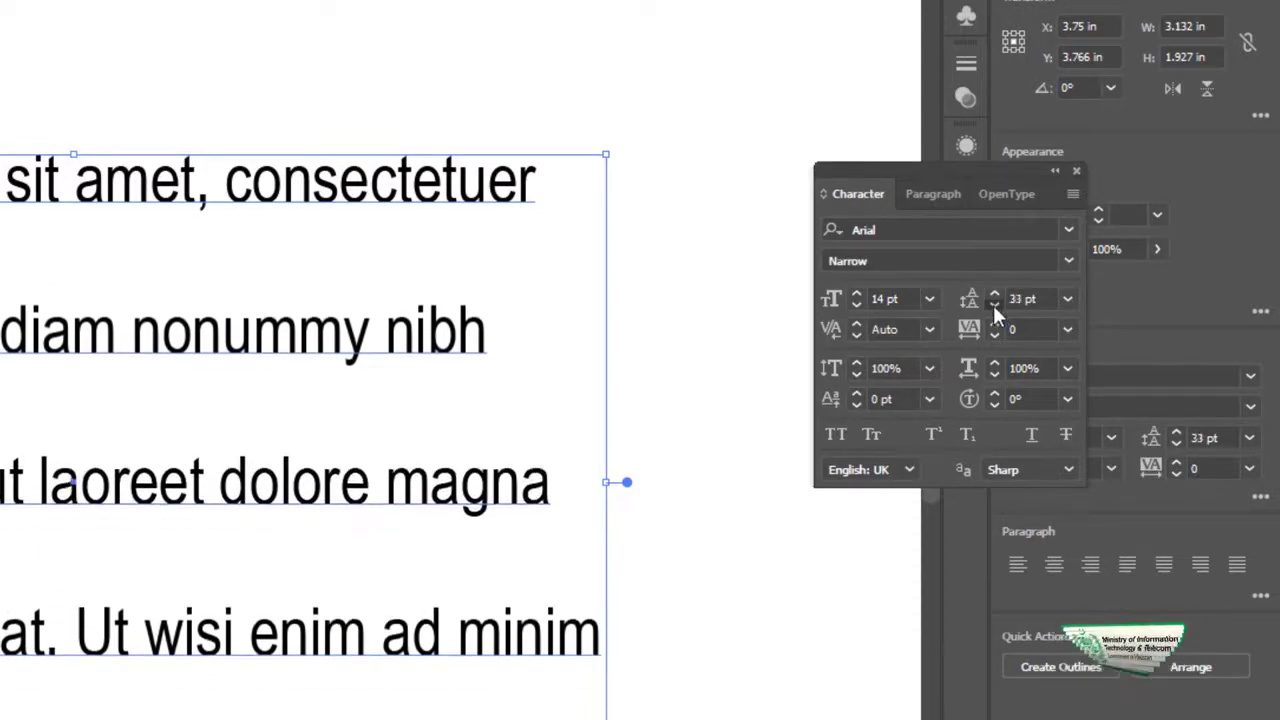
left_click(993, 306)
left_click(993, 306)
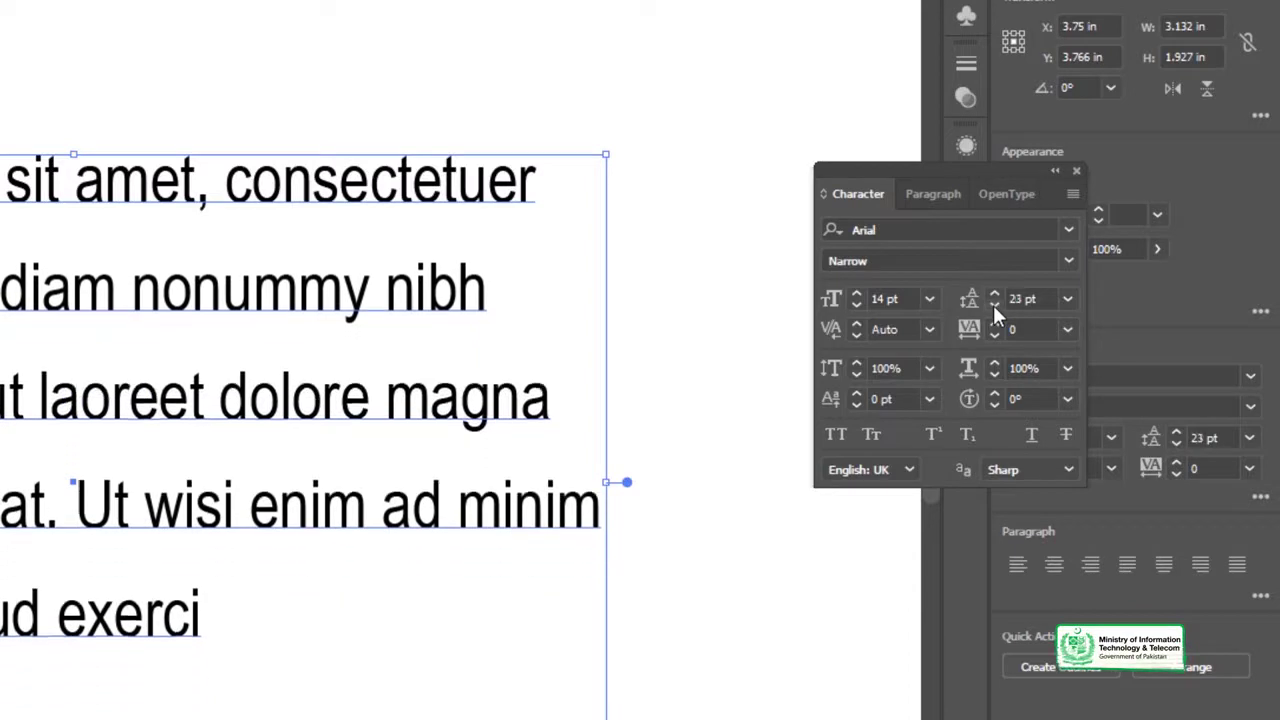
Reset the leading to Auto (16.8 pt) and nudge the text frame slightly
left_click(1066, 299)
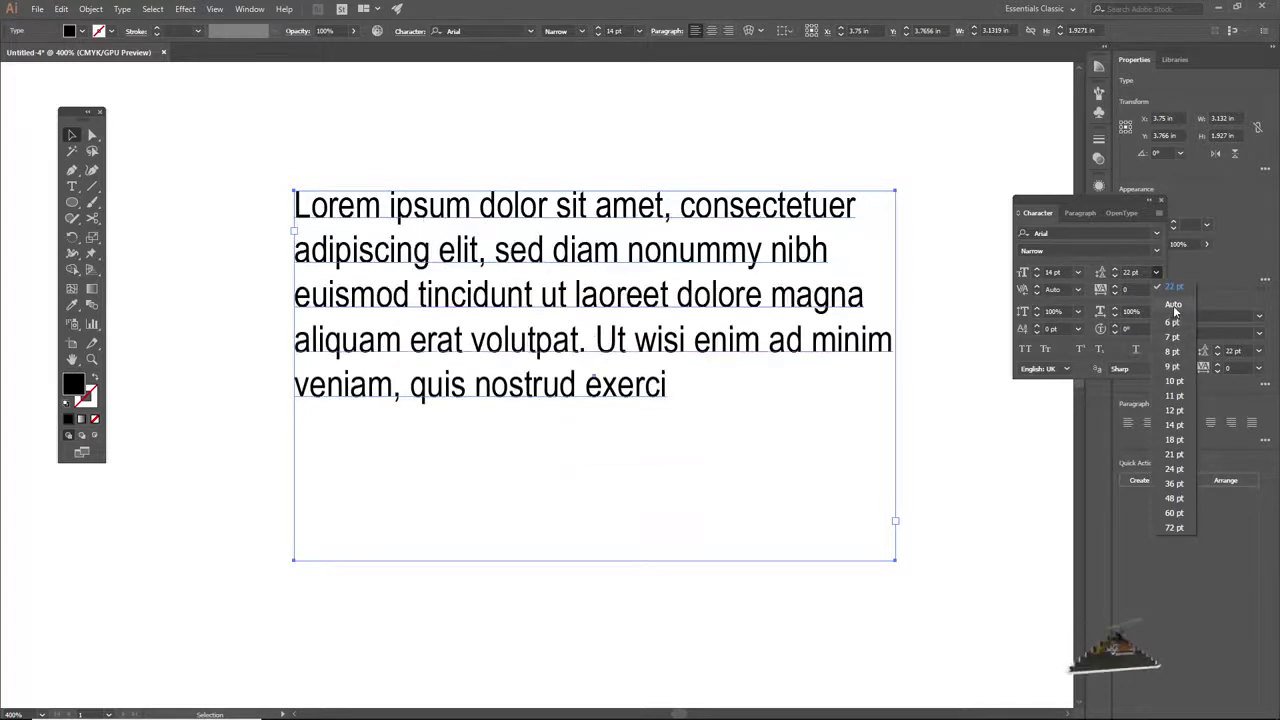
left_click(1173, 305)
left_click(229, 126)
left_click(432, 213)
left_click_drag(519, 266, 525, 256)
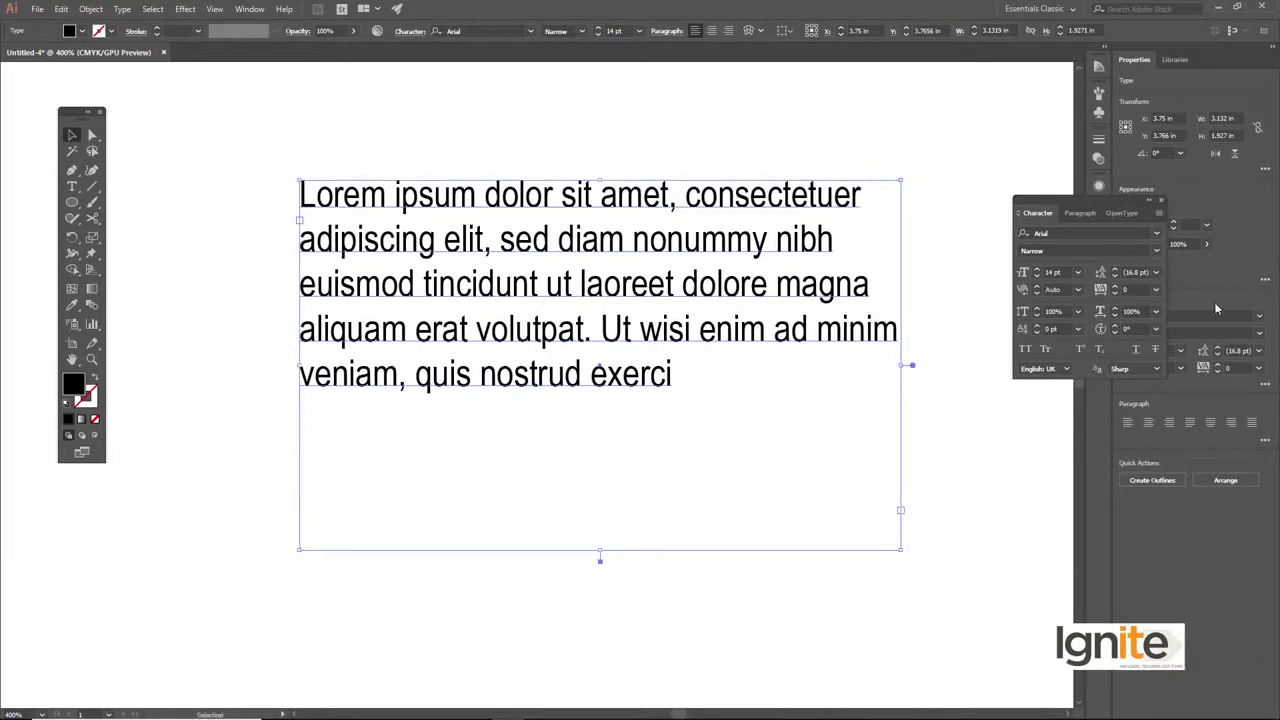
left_click(1156, 291)
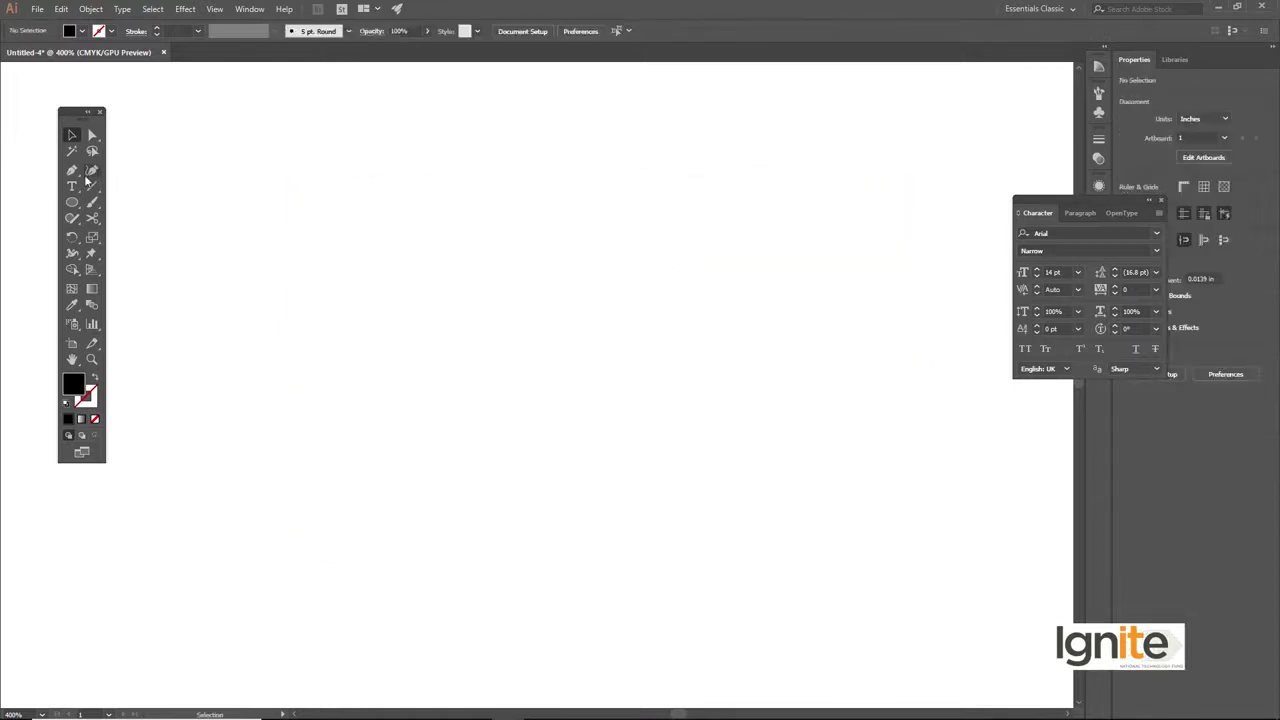
Type 'Typography is important in Graphic Design' as a new line, fixing the 'iomportant' typo
left_click(72, 186)
left_click(313, 212)
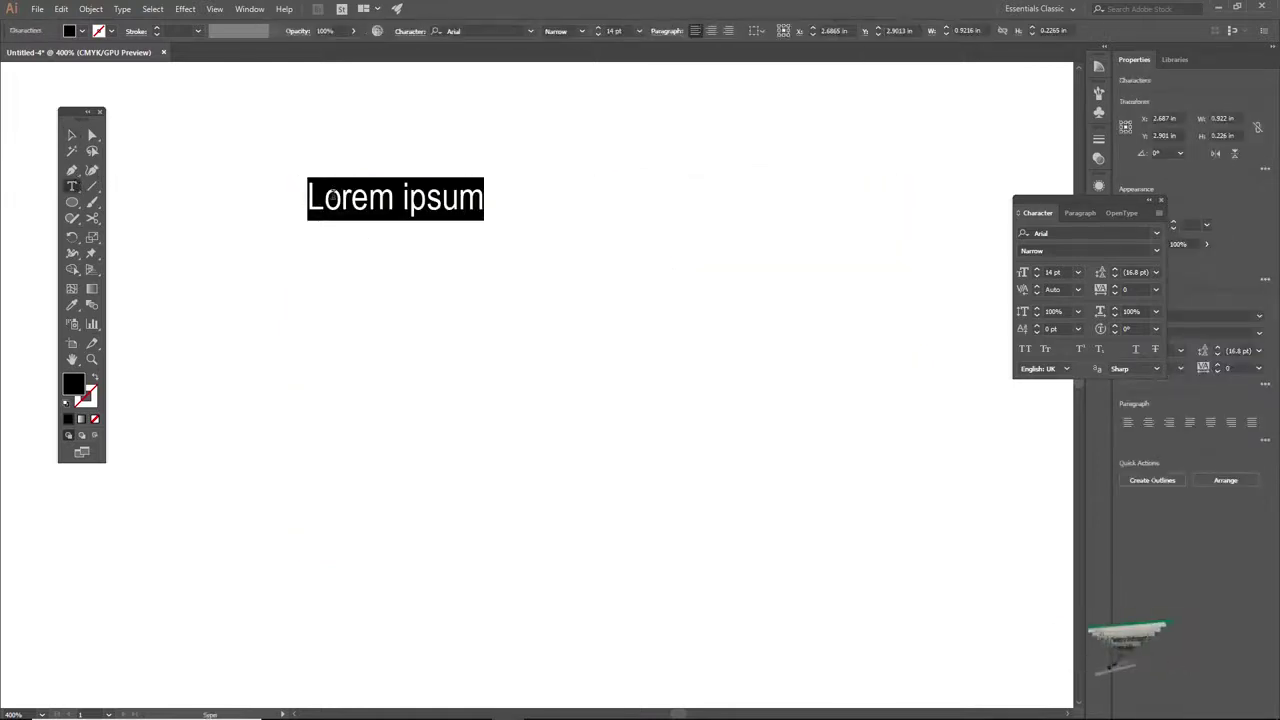
type("Typography is iomportant")
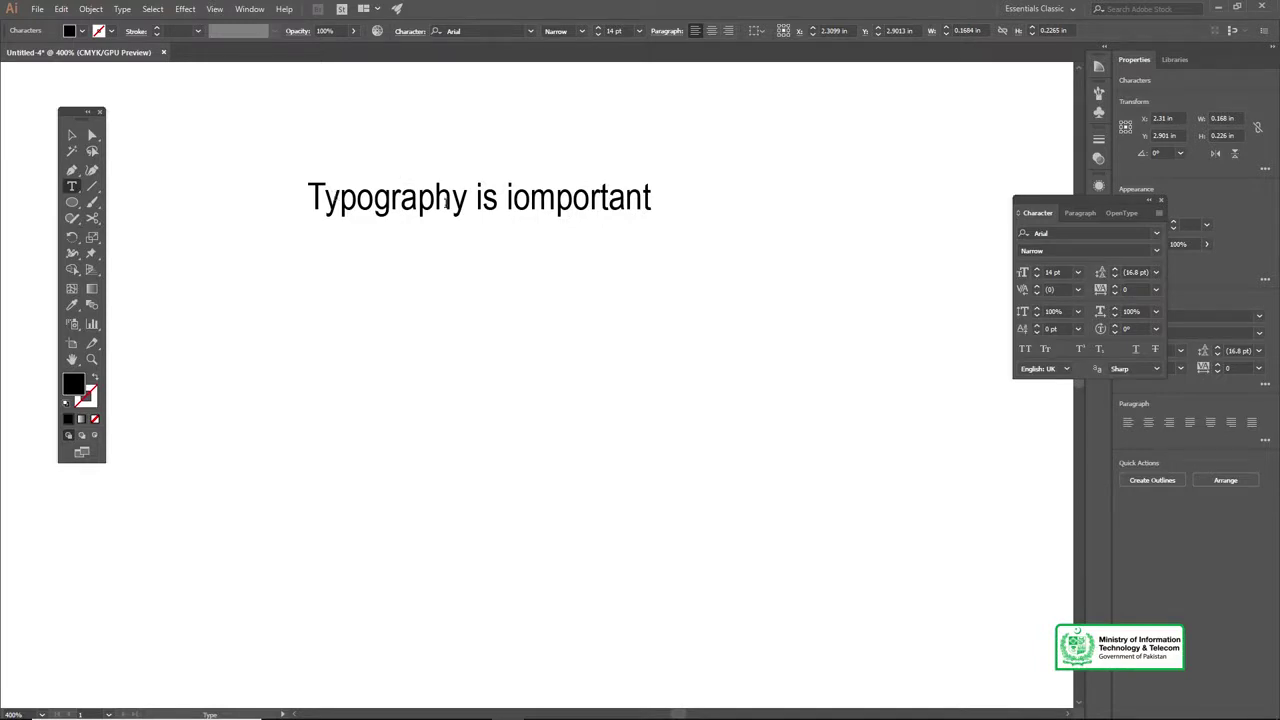
key("BackSpace")
type("in Graphic Design")
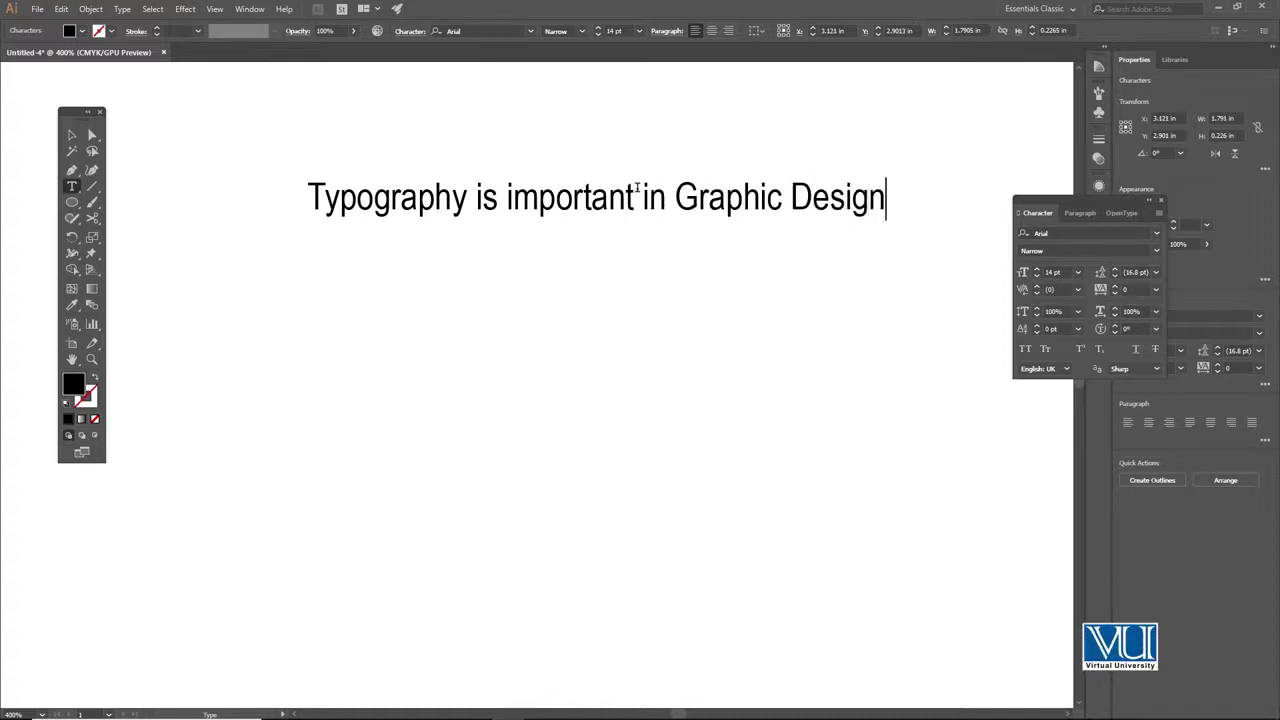
left_click(71, 134)
left_click_drag(462, 194, 478, 208)
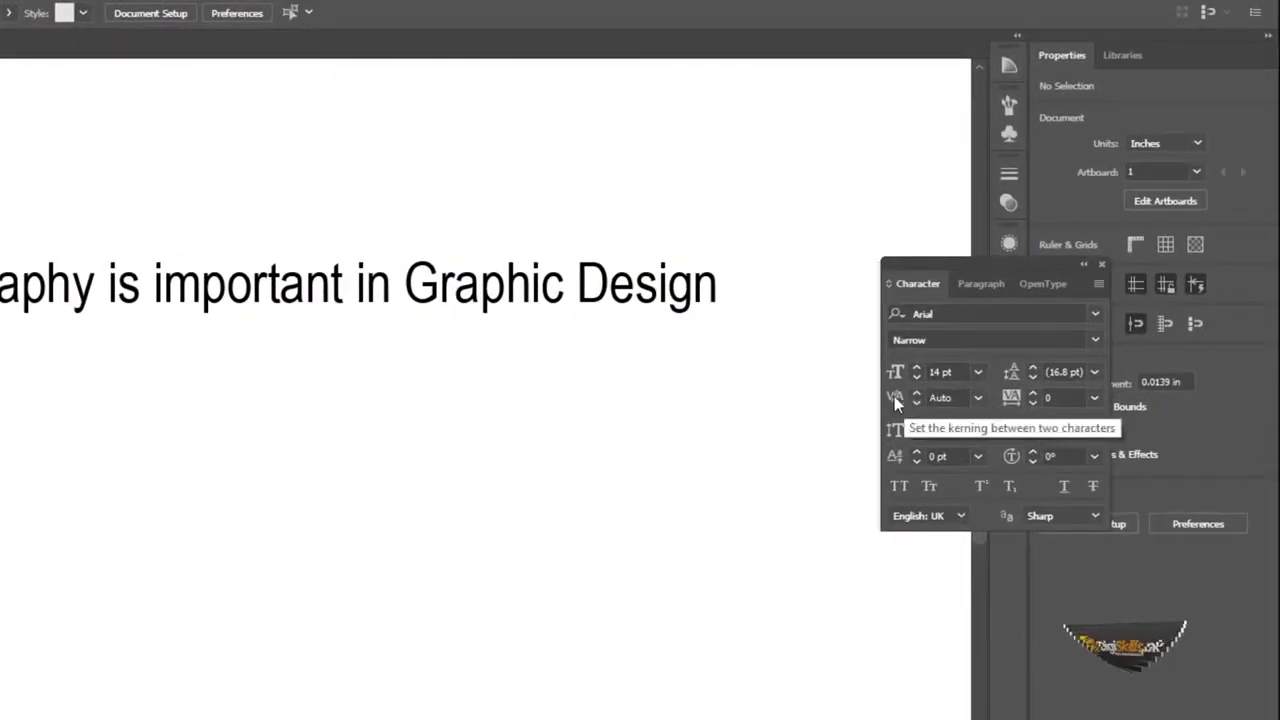
left_click(352, 283)
left_click(106, 174)
left_click(25, 303)
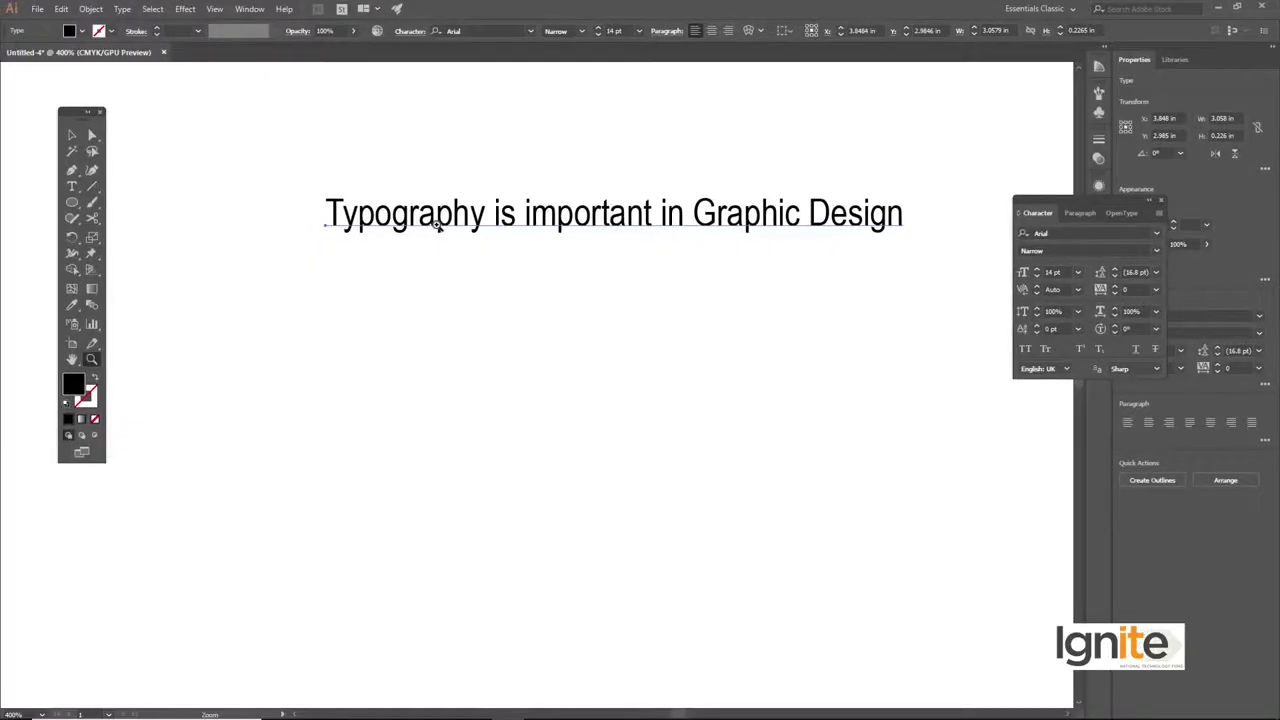
Zoom to 1200% and erase all the words after the opening T
left_click(430, 164)
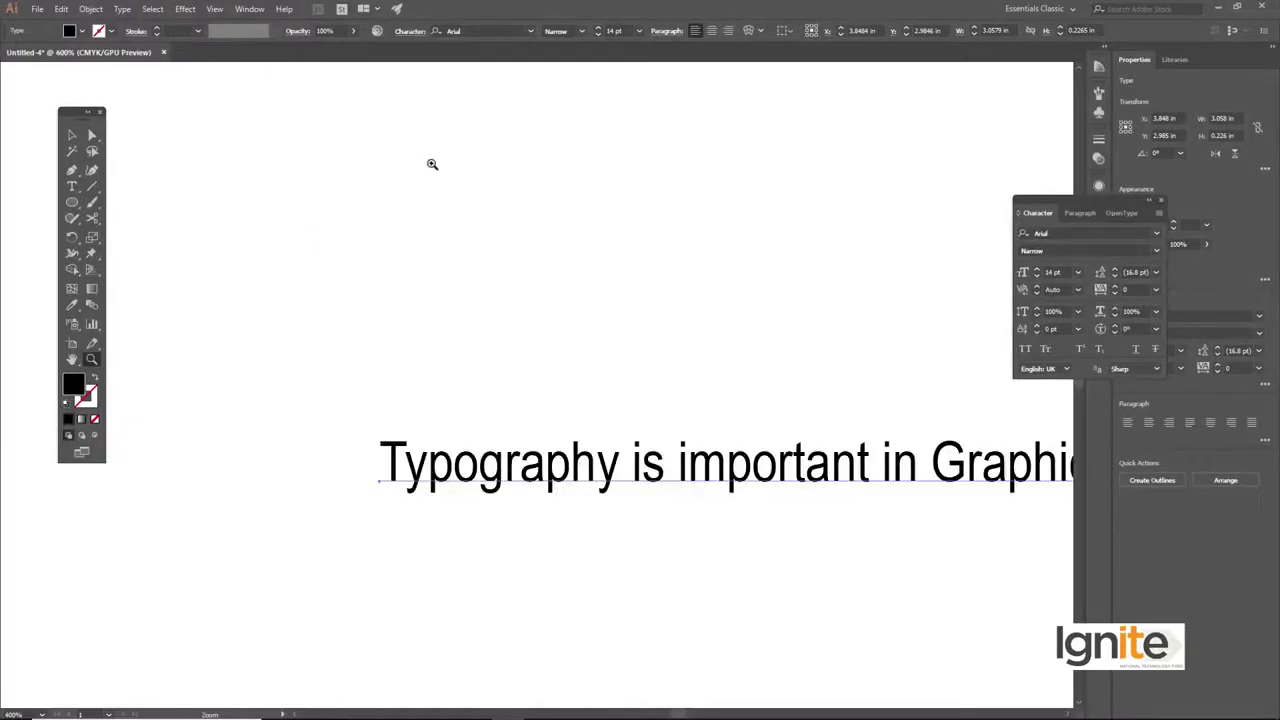
left_click(587, 492)
left_click(548, 366)
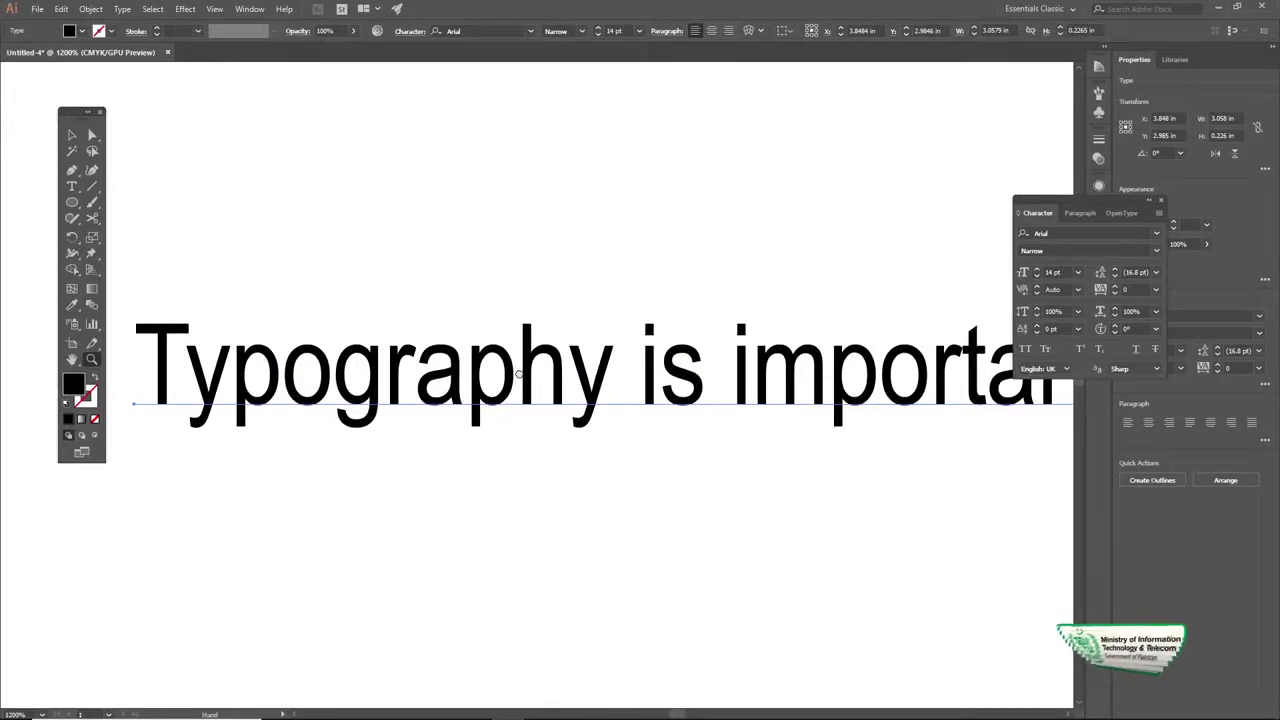
left_click_drag(521, 375, 565, 332)
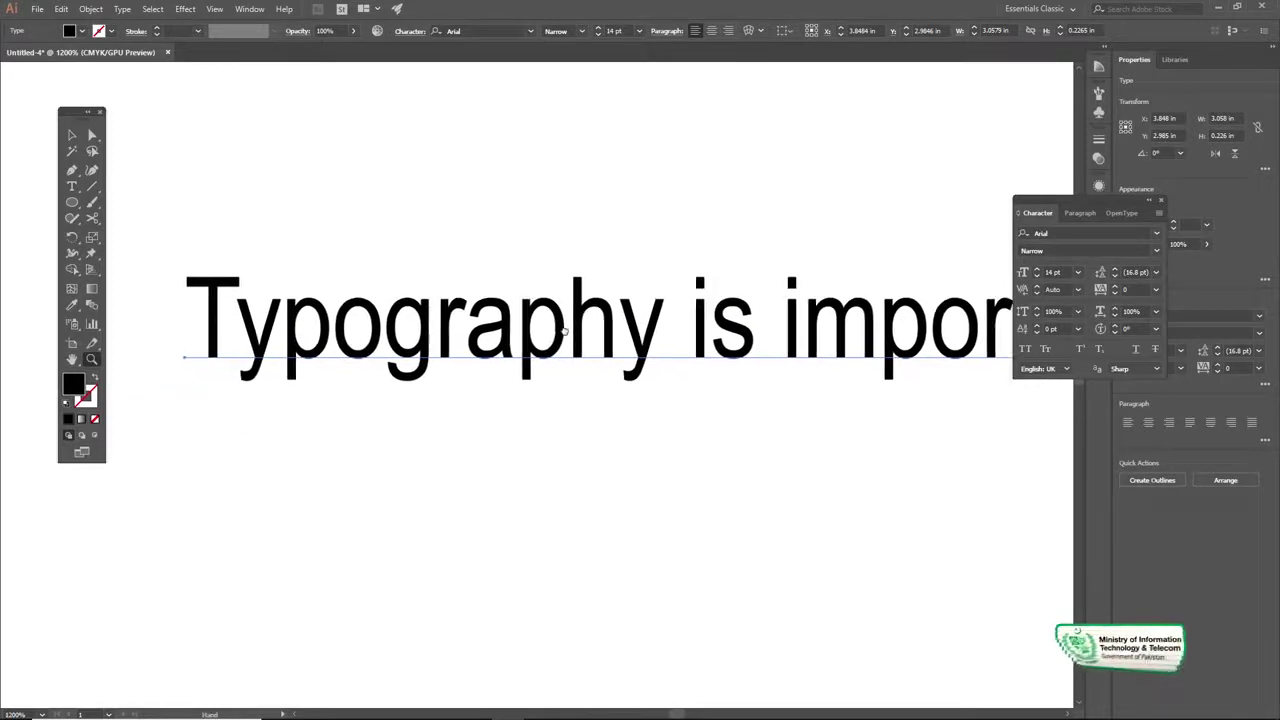
left_click(240, 320)
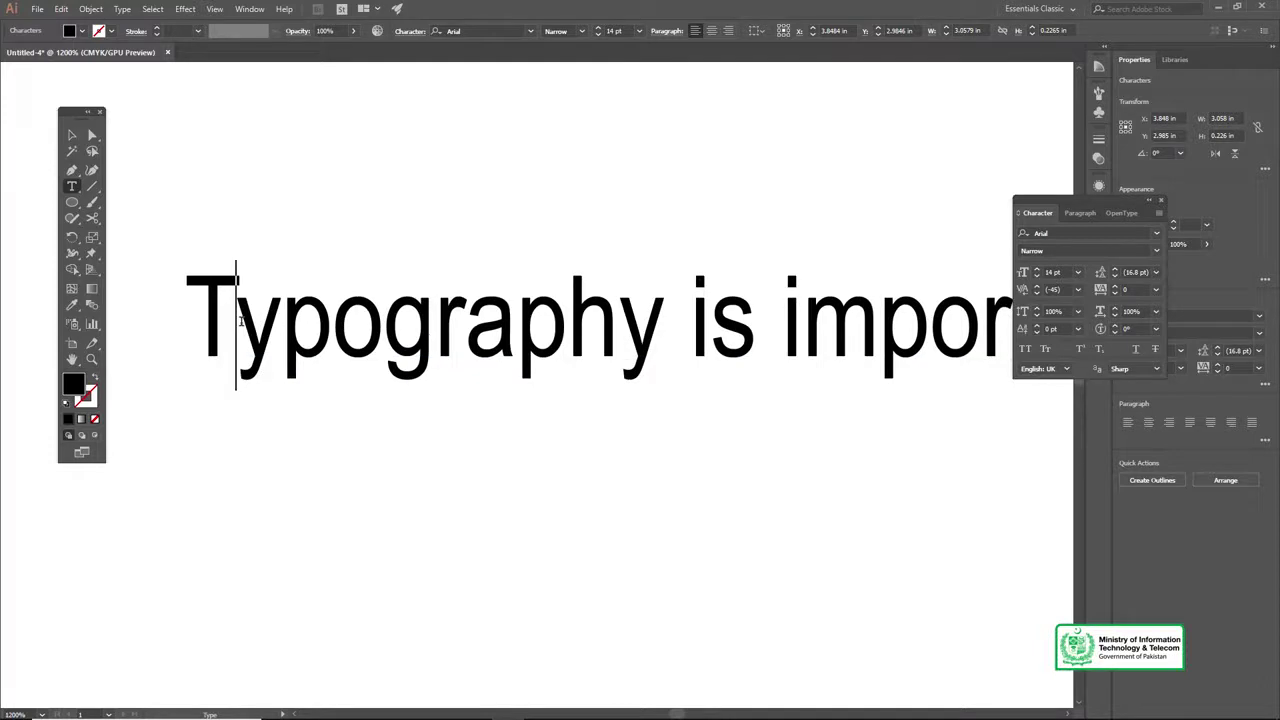
mouse_move(240, 320)
left_mouse_down()
mouse_move(930, 345)
mouse_move(1053, 362)
left_mouse_up()
key("BackSpace")
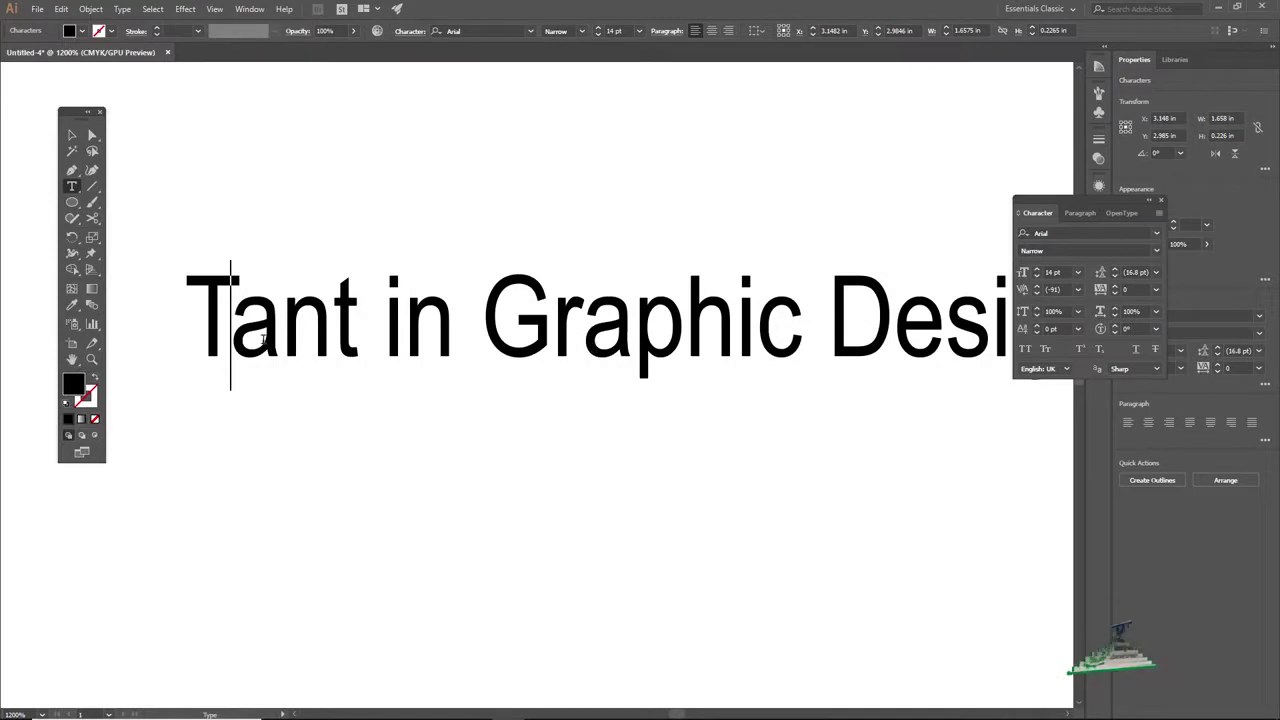
left_click_drag(247, 338, 755, 378)
key("BackSpace")
left_click_drag(323, 322, 628, 323)
key("BackSpace")
key("BackSpace")
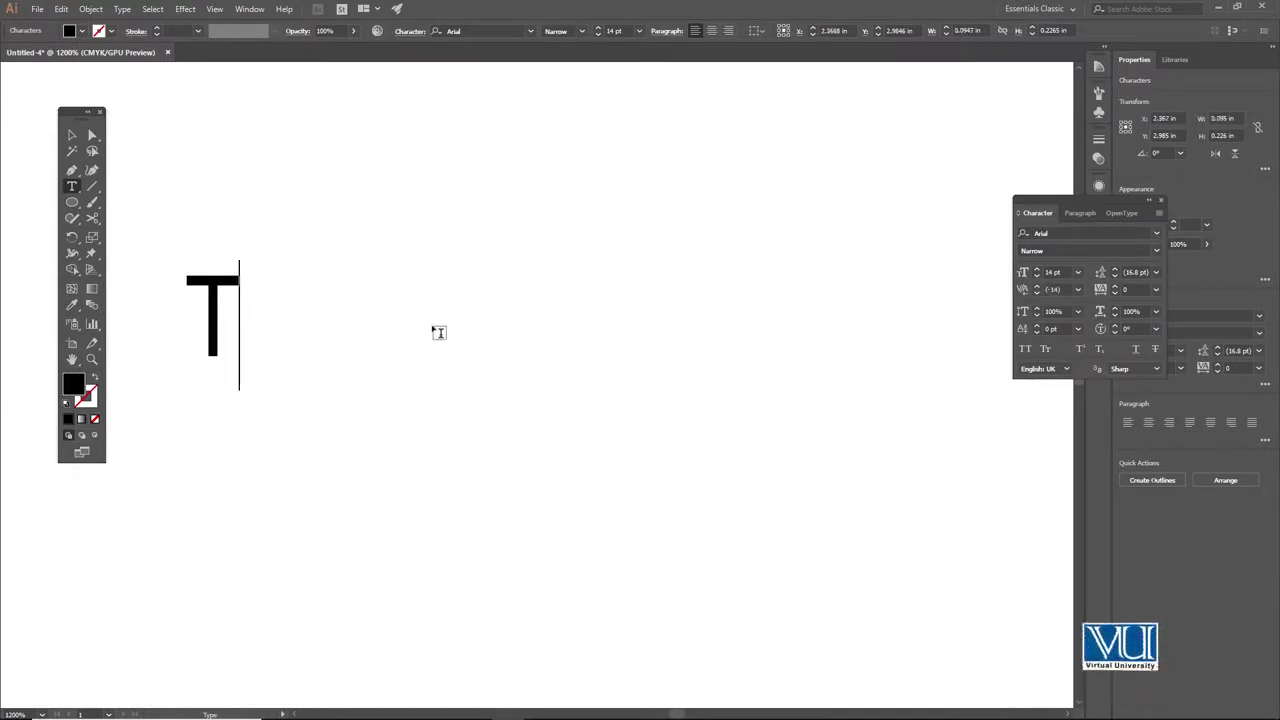
Change the T to 'Text', scale it up to about 32 pt, and centre it
type("ext")
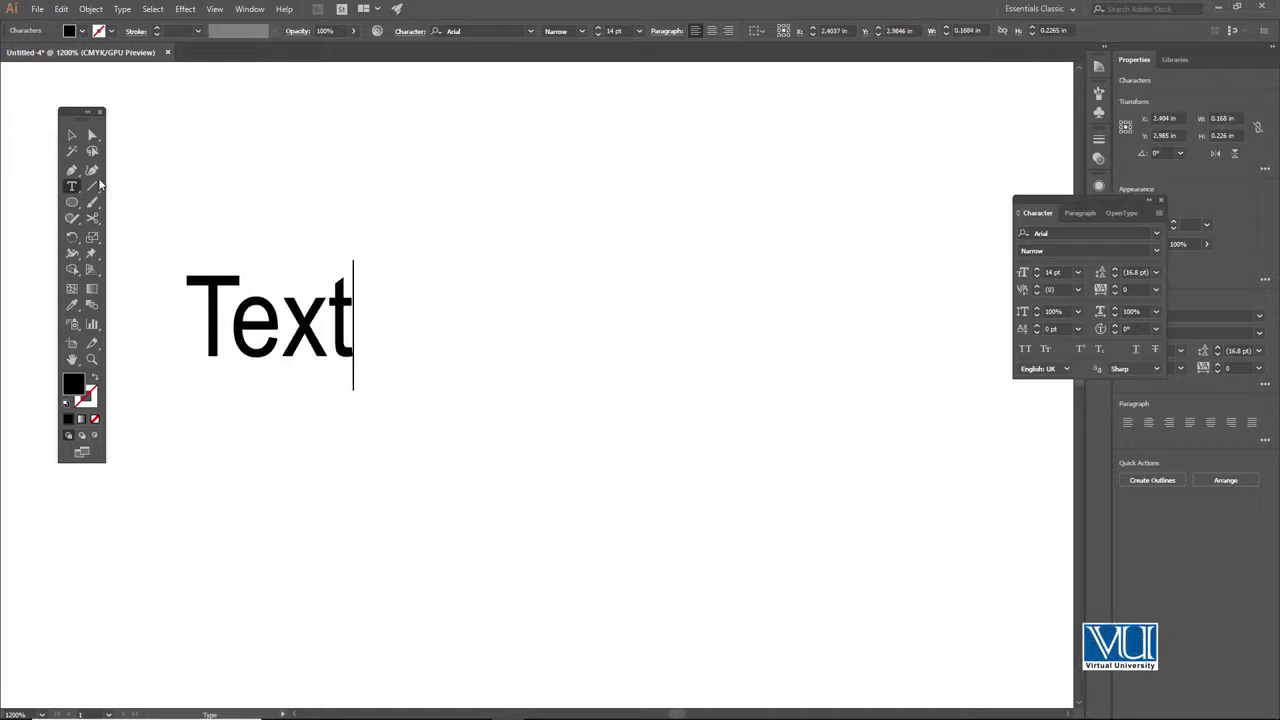
left_click(74, 137)
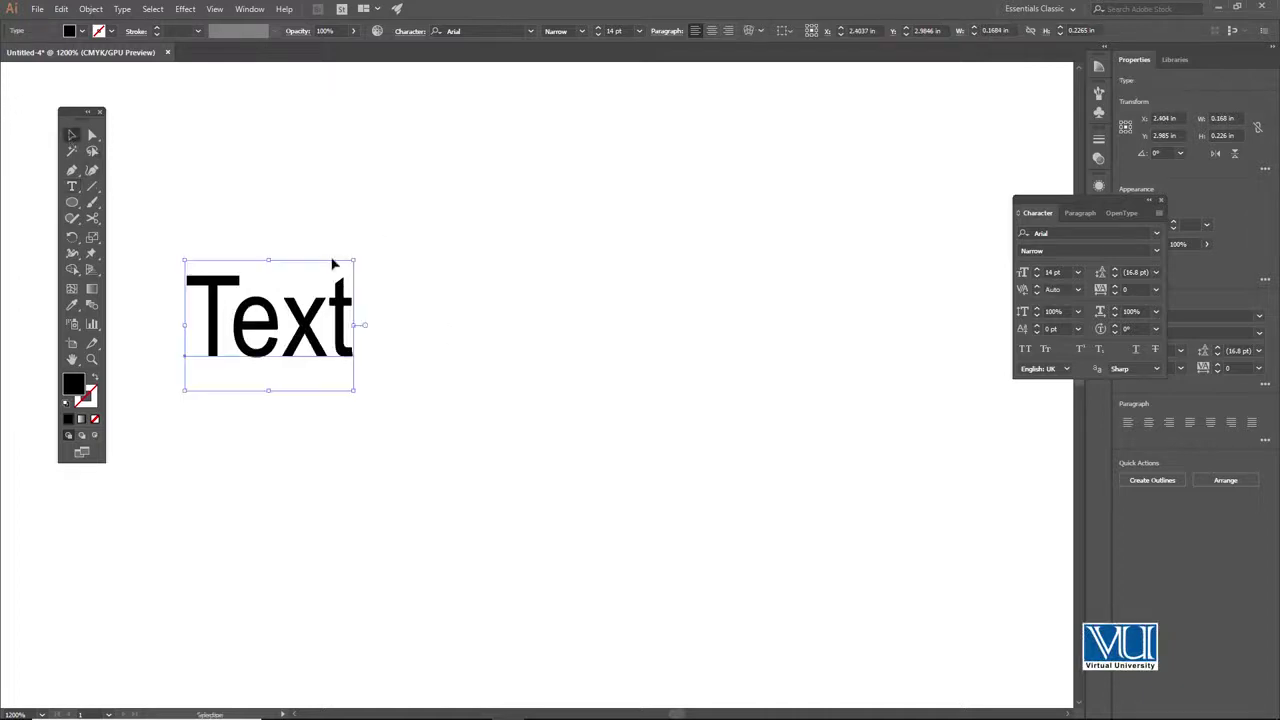
left_click_drag(358, 259, 517, 133)
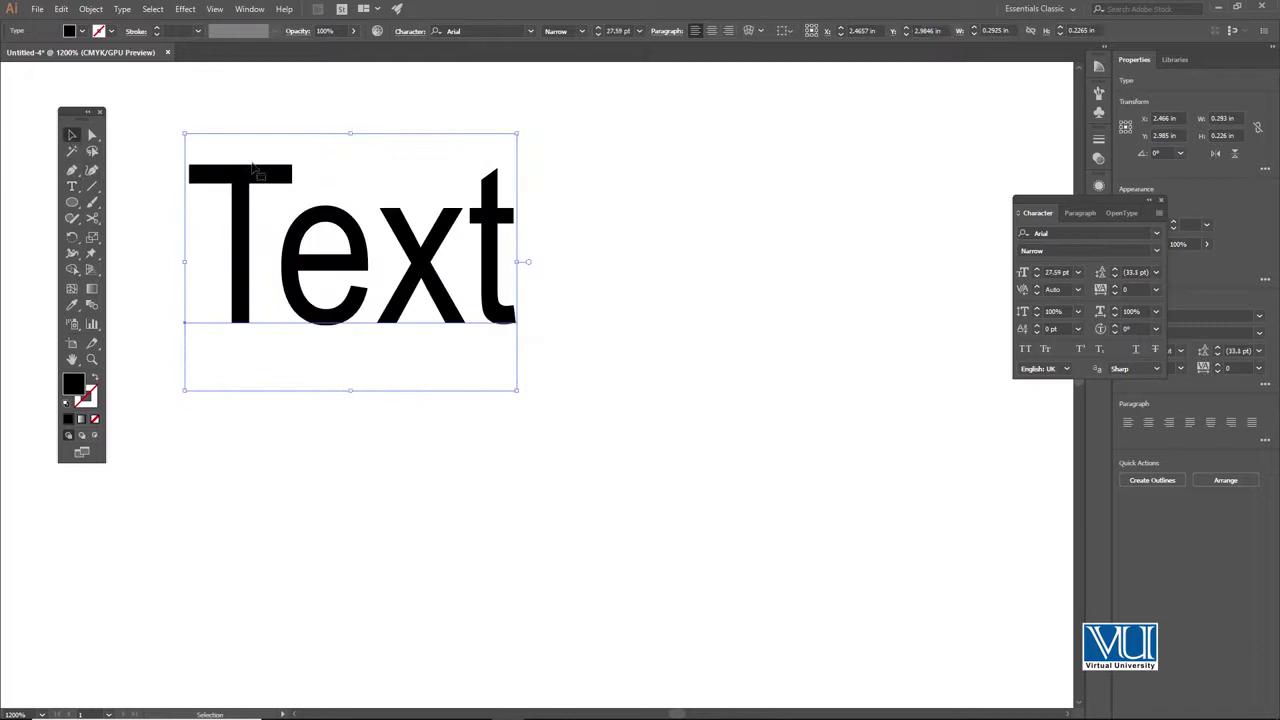
left_click_drag(318, 228, 584, 298)
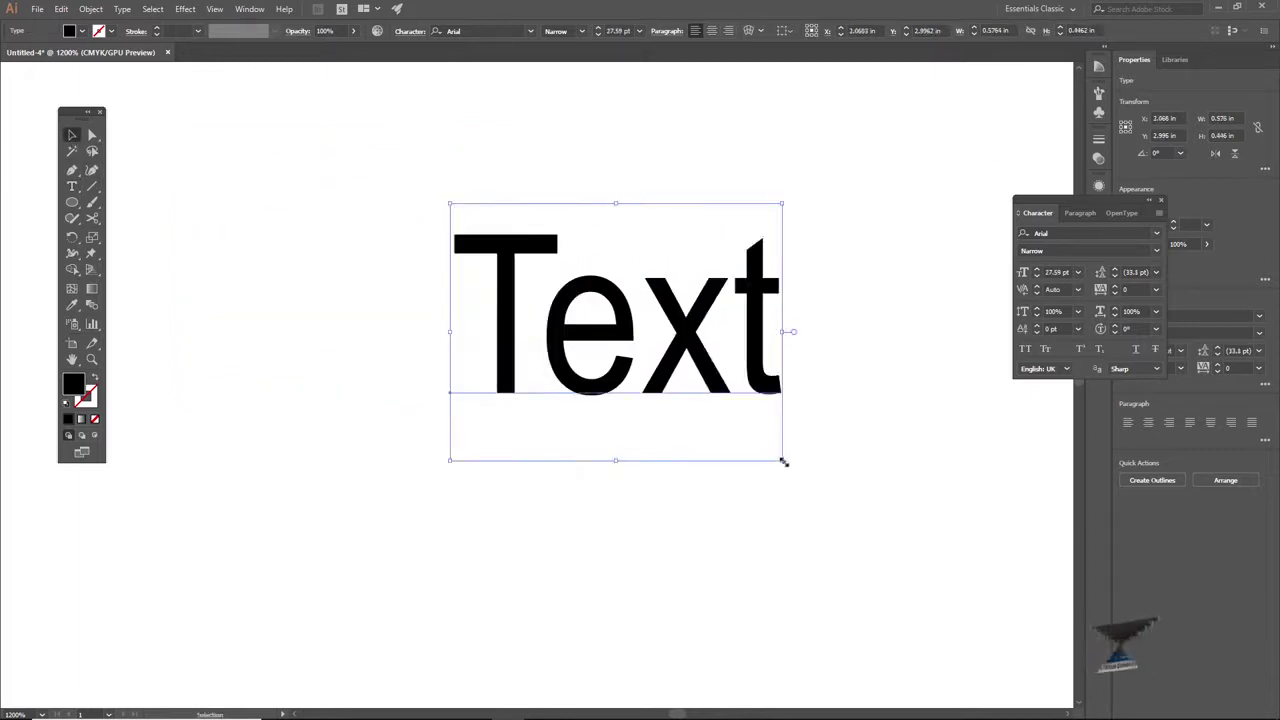
left_click_drag(783, 461, 842, 505)
left_click_drag(606, 337, 553, 335)
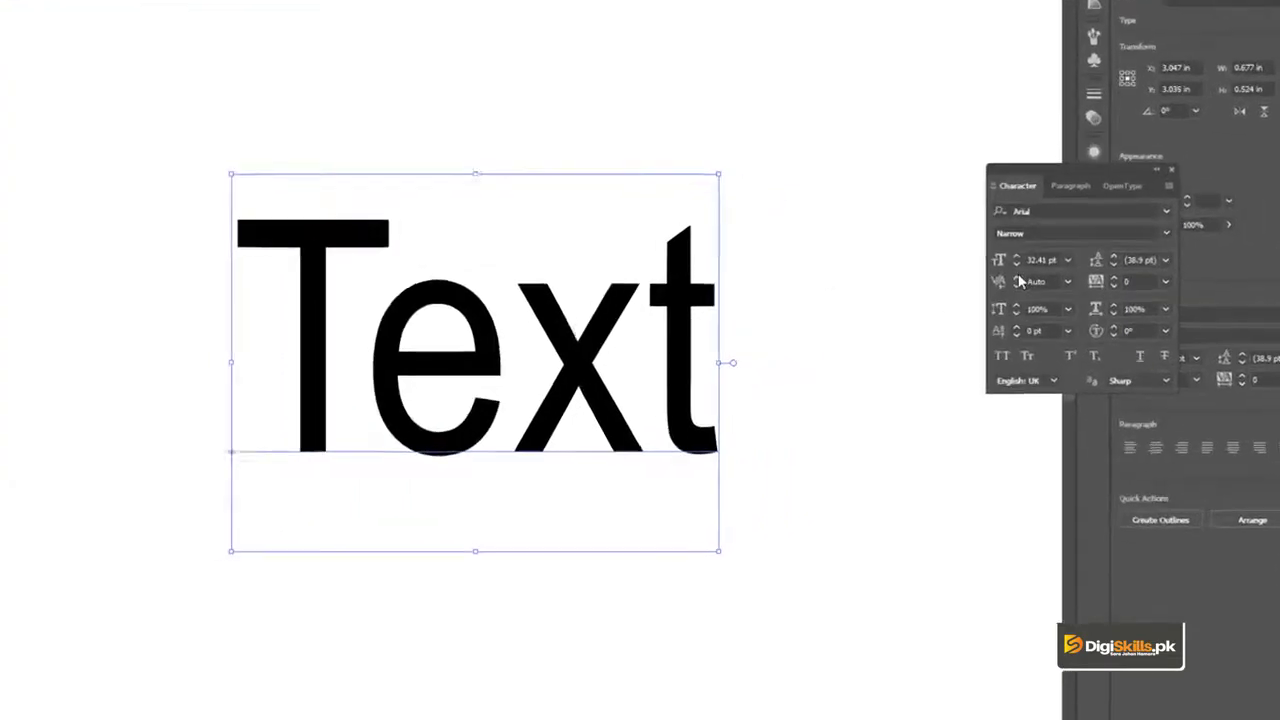
Try kerning presets between T and e: -75, 10, -75, then -100
double_click(220, 362)
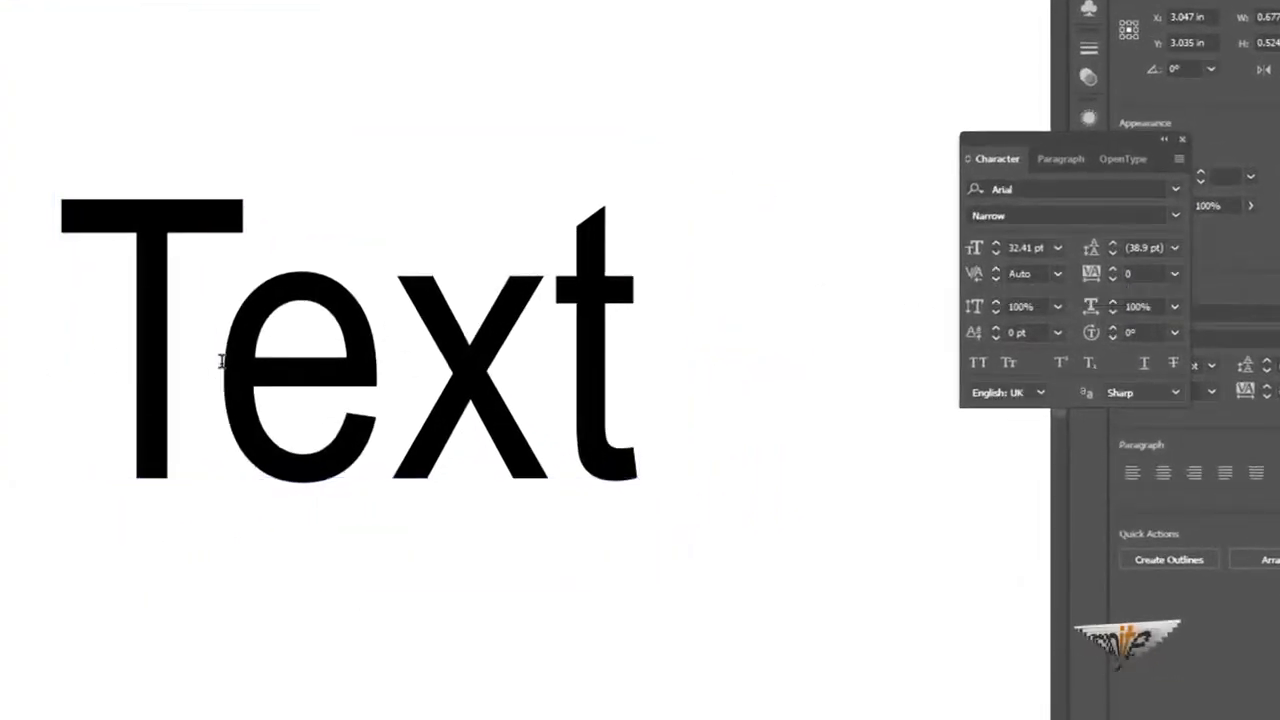
left_click(1058, 273)
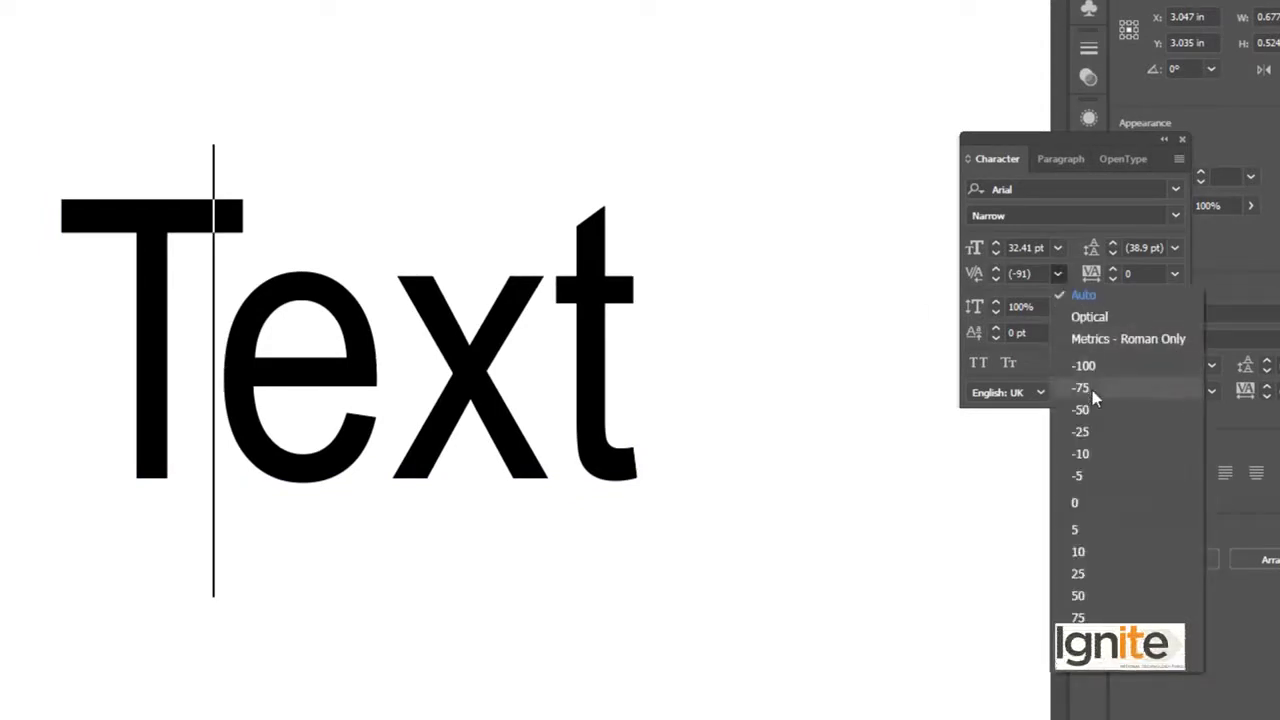
left_click(1092, 388)
left_click(1058, 273)
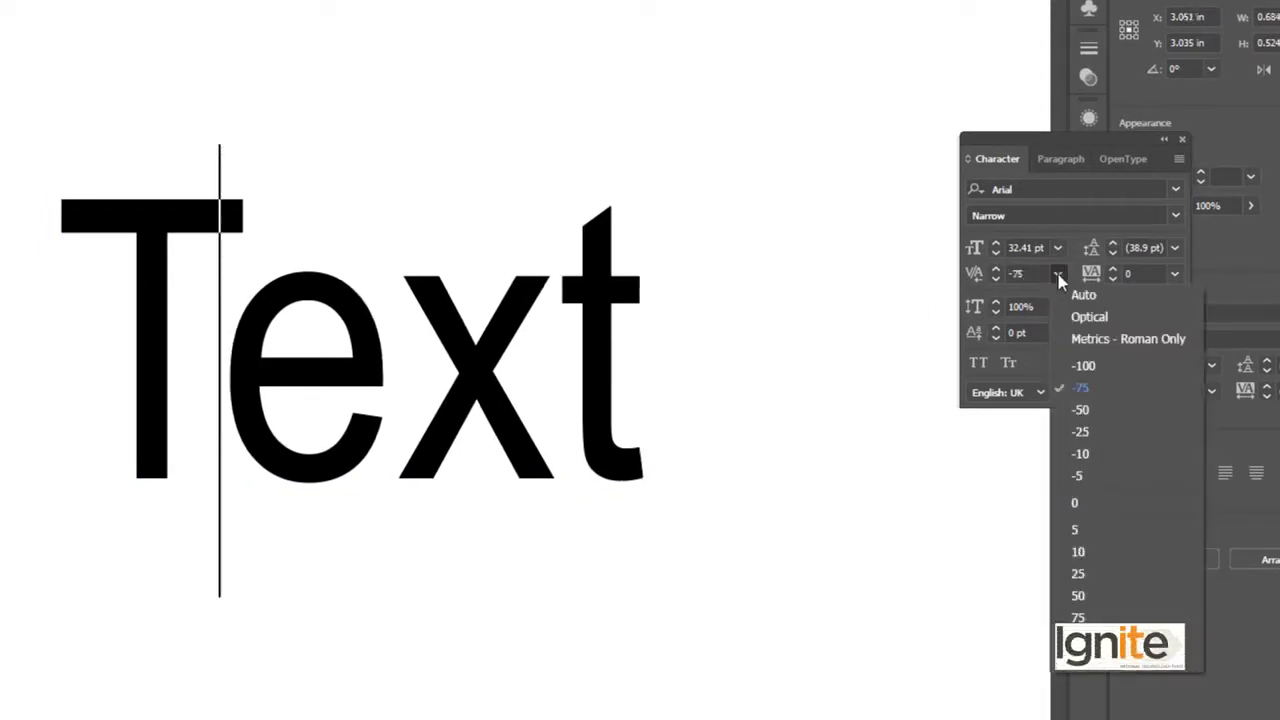
left_click(1115, 558)
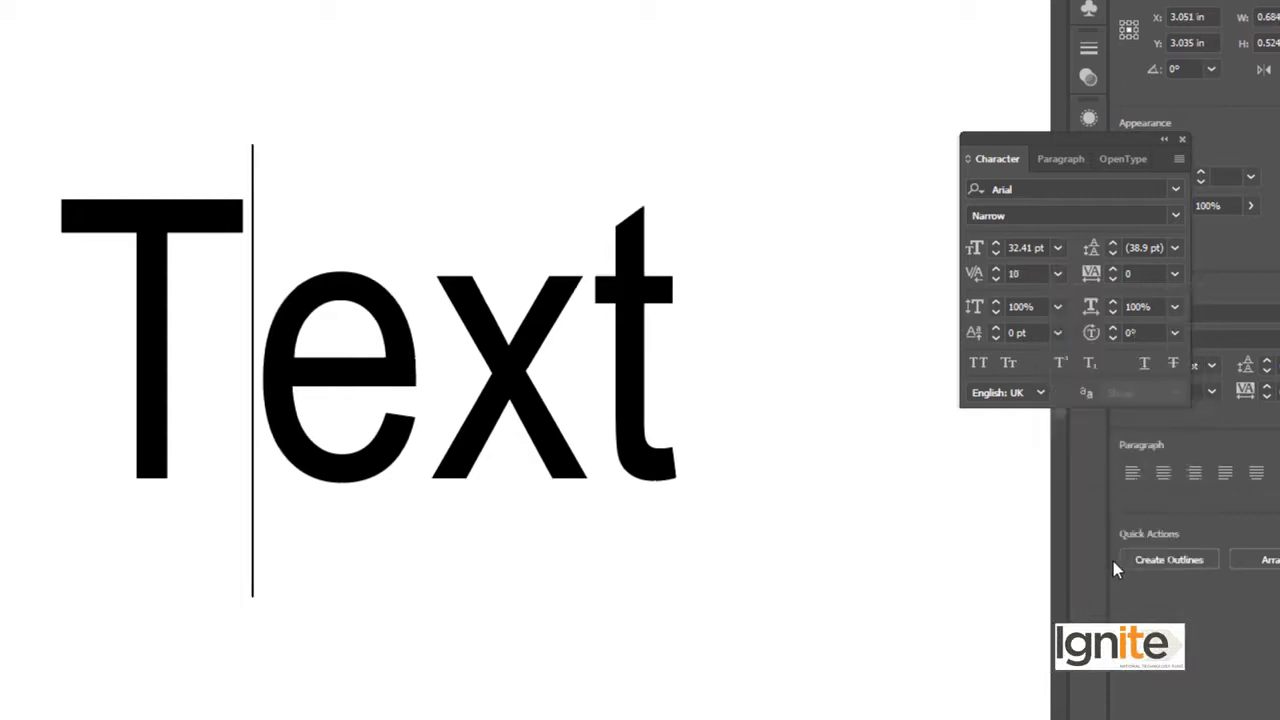
left_click(1057, 274)
left_click(1078, 389)
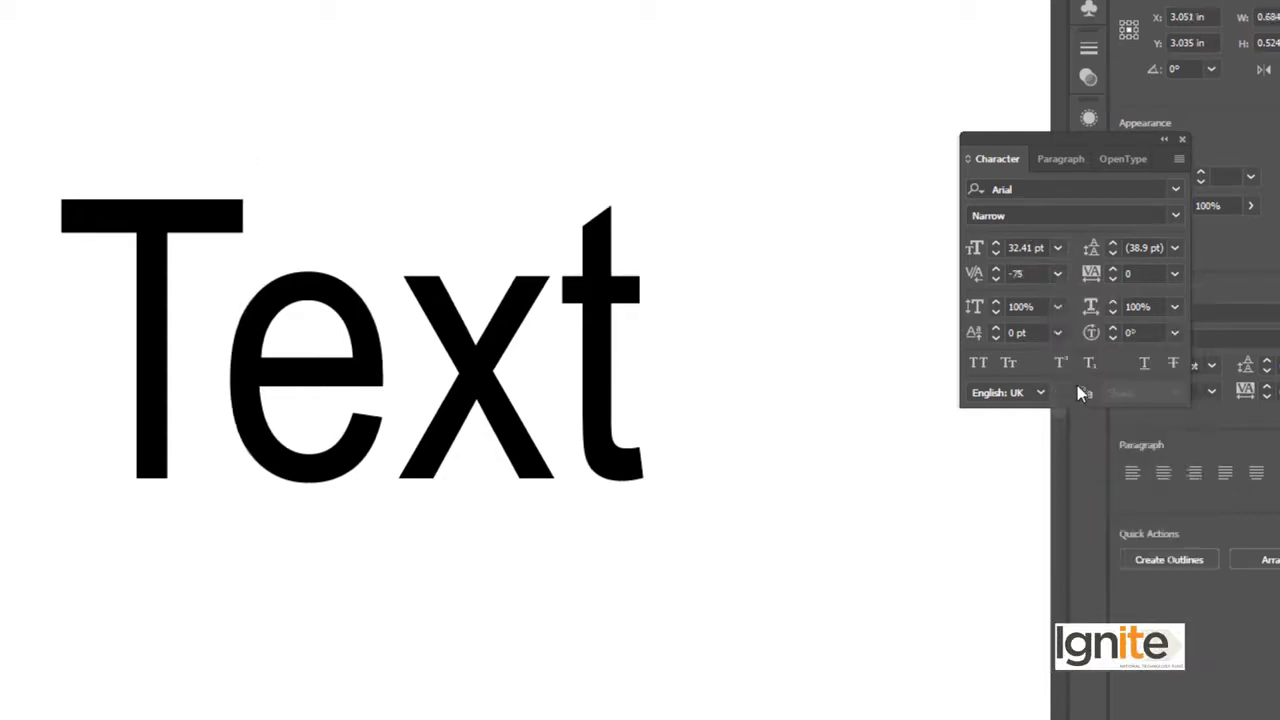
left_click(1058, 273)
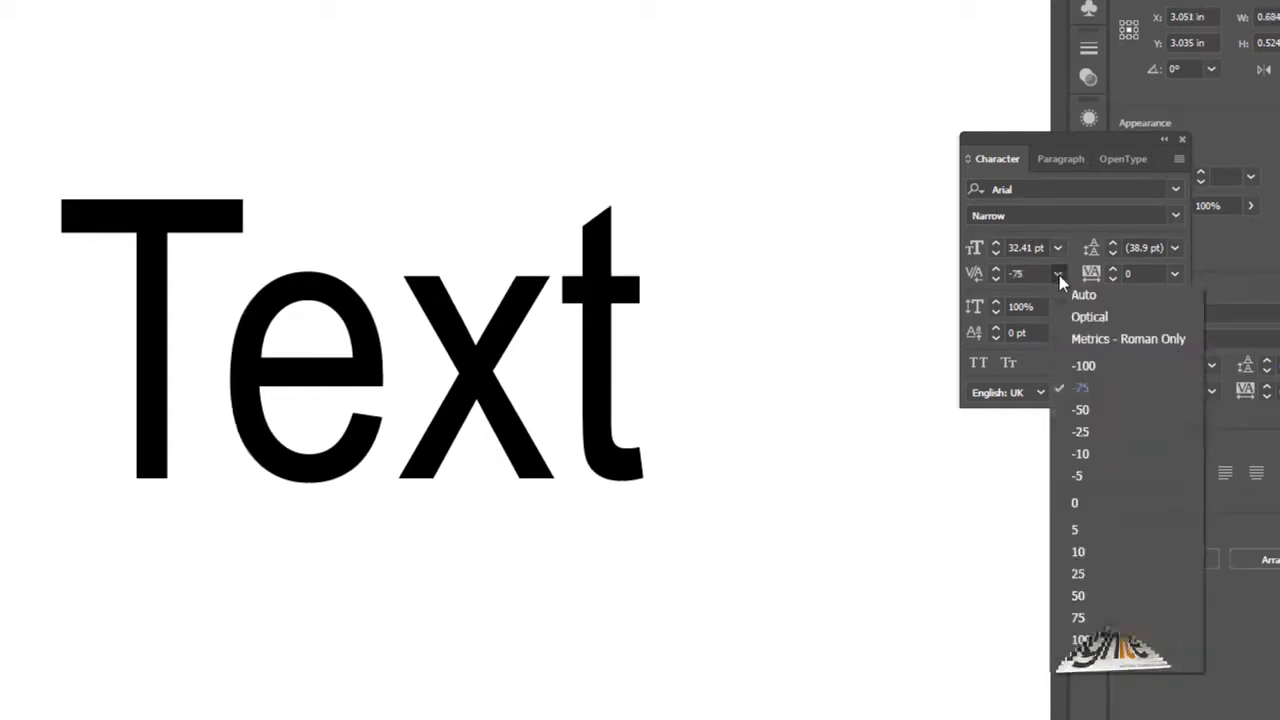
left_click(1083, 365)
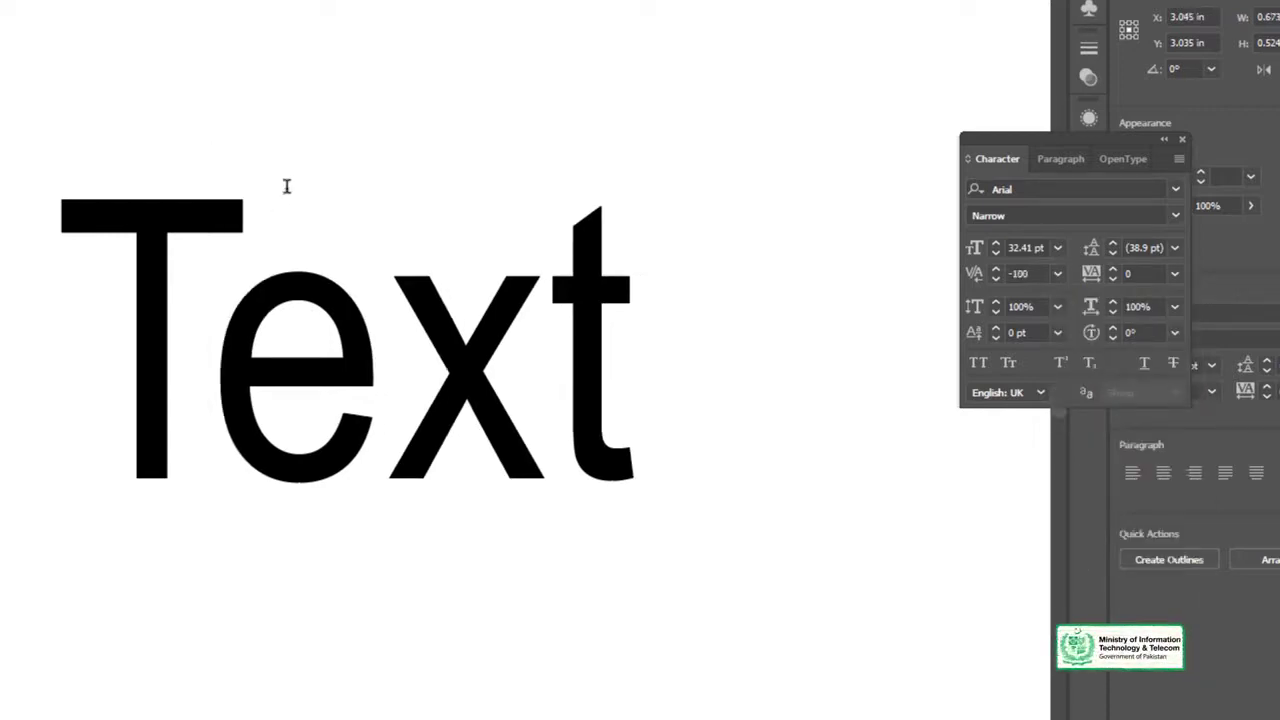
Fine-tune the T–e kerning with Alt+Left/Right, then deselect the word
key("alt+Right")
key("alt+Right")
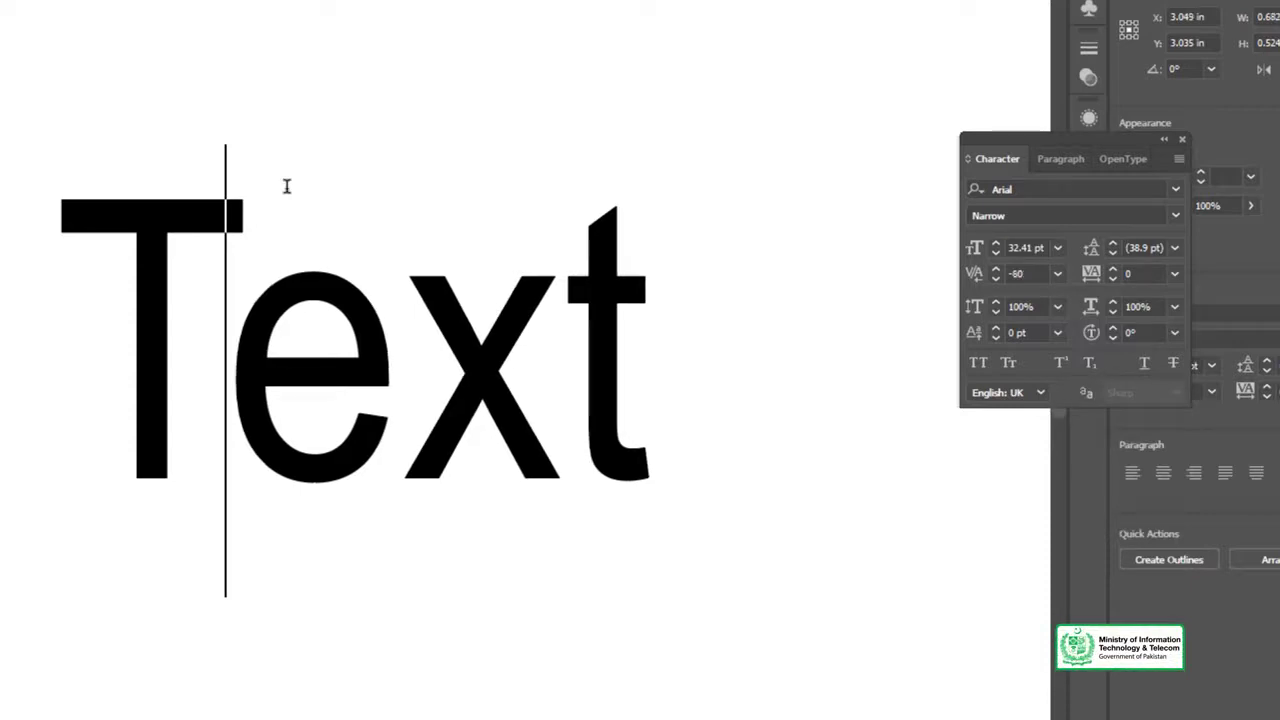
key("alt+Left")
key("alt+Left")
key("alt+Left")
key("alt+Left")
key("alt+Right")
key("alt+Right")
key("alt+Right")
key("alt+Right")
key("alt+Right")
key("alt+Right")
key("alt+Right")
key("alt+Right")
key("alt+Left")
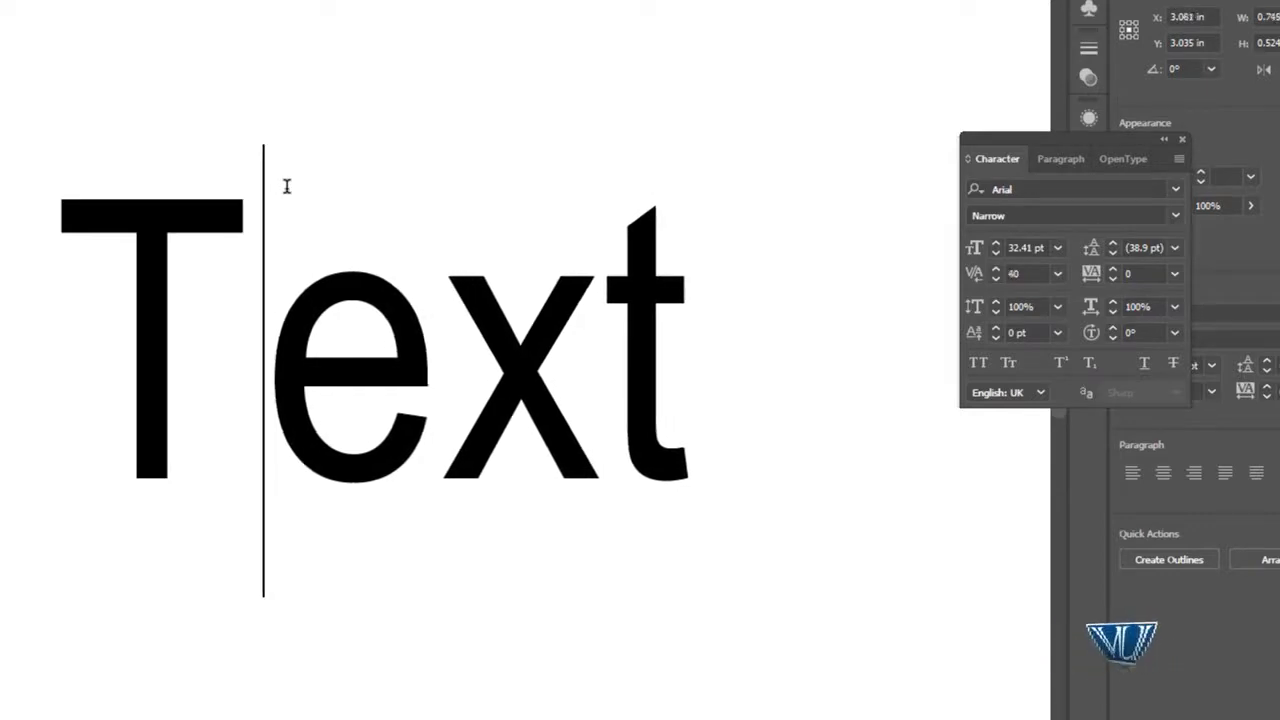
key("alt+Left")
key("alt+Left")
key("alt+Left")
key("alt+Left")
key("alt+Left")
key("alt+Left")
key("alt+Left")
key("alt+Left")
key("alt+Right")
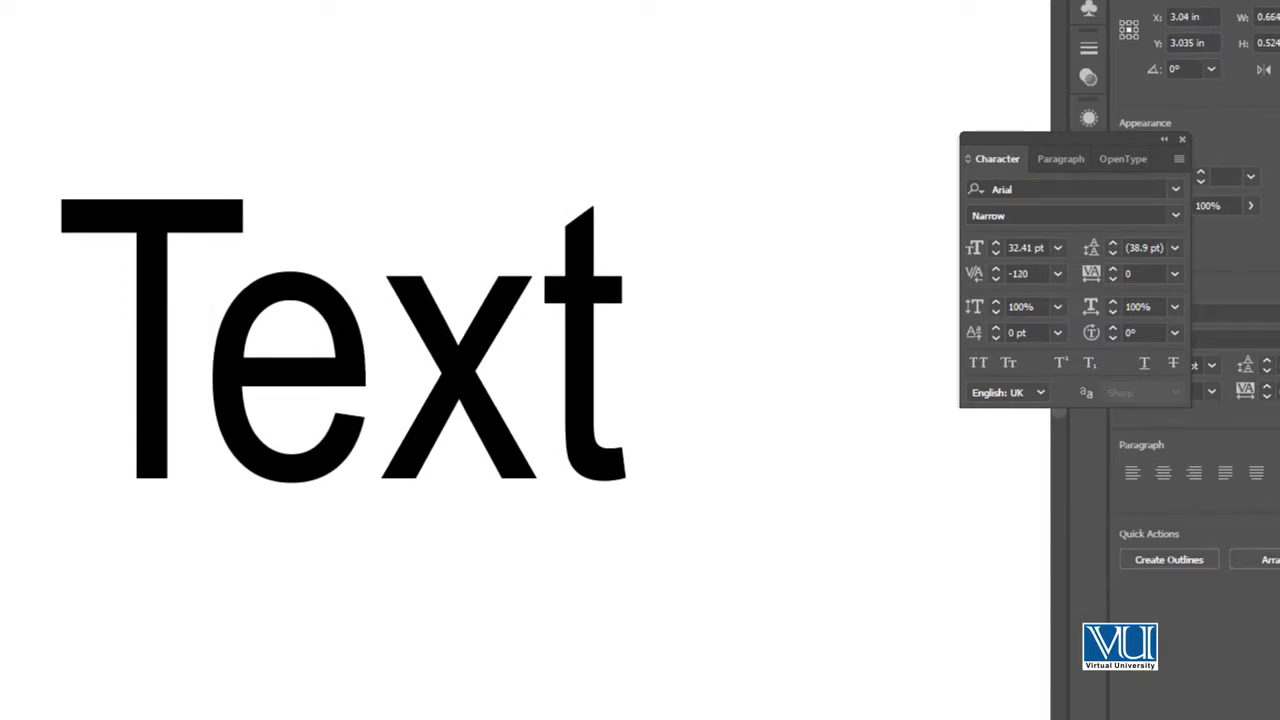
key("Escape")
left_click(286, 126)
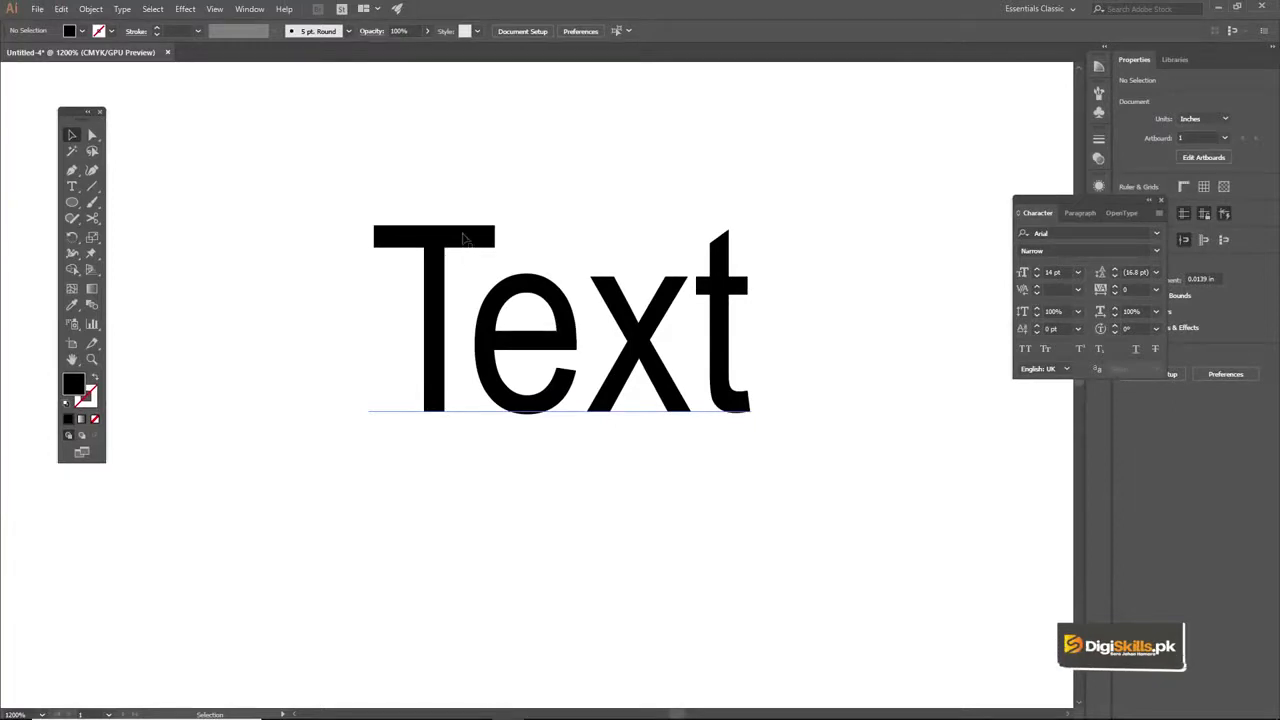
Delete the Text word, restore it for one more kerning tweak, then delete it again
left_click(463, 238)
key("Delete")
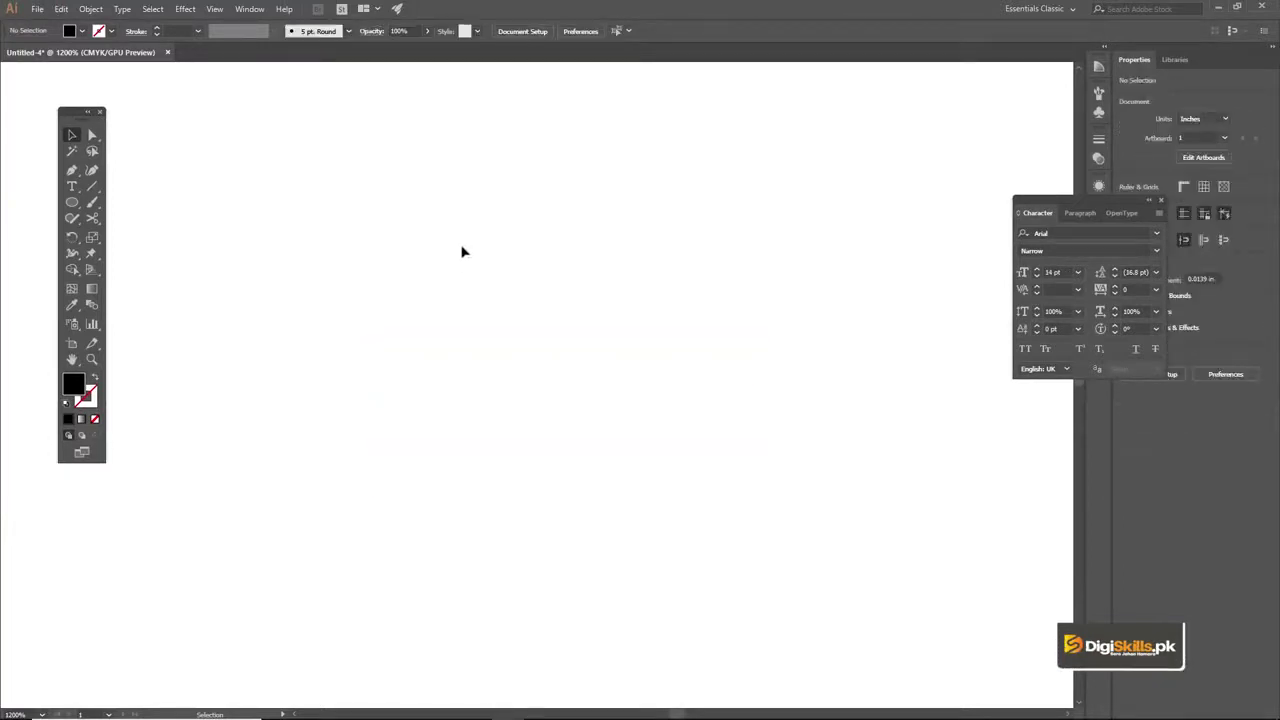
key("ctrl+z")
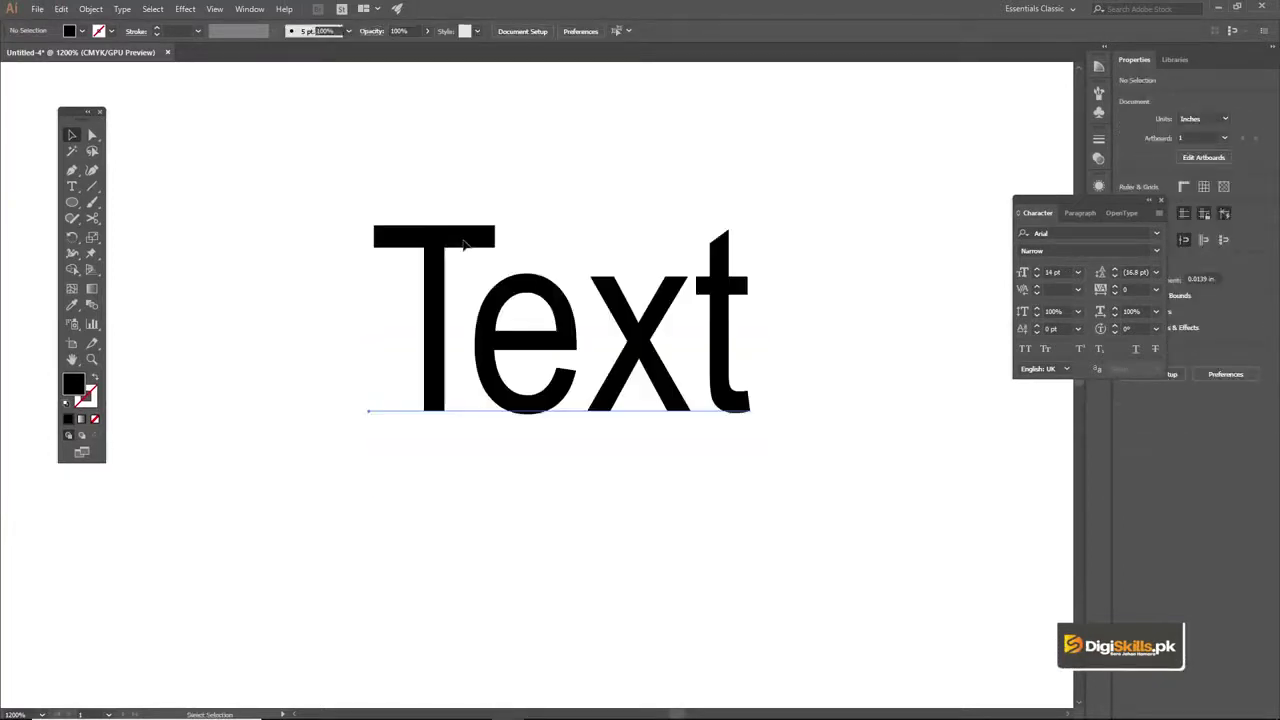
double_click(463, 243)
key("alt+Right")
key("alt+Right")
key("alt+Right")
key("alt+Right")
key("alt+Right")
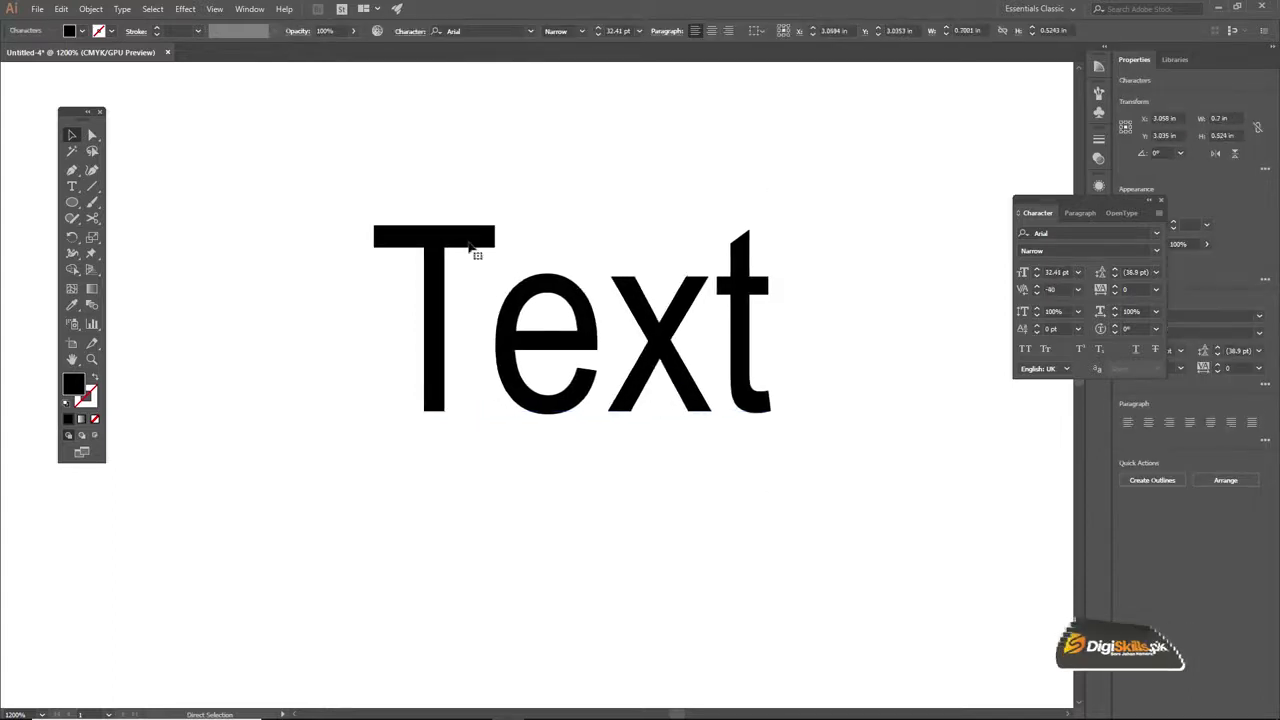
key("Escape")
key("Delete")
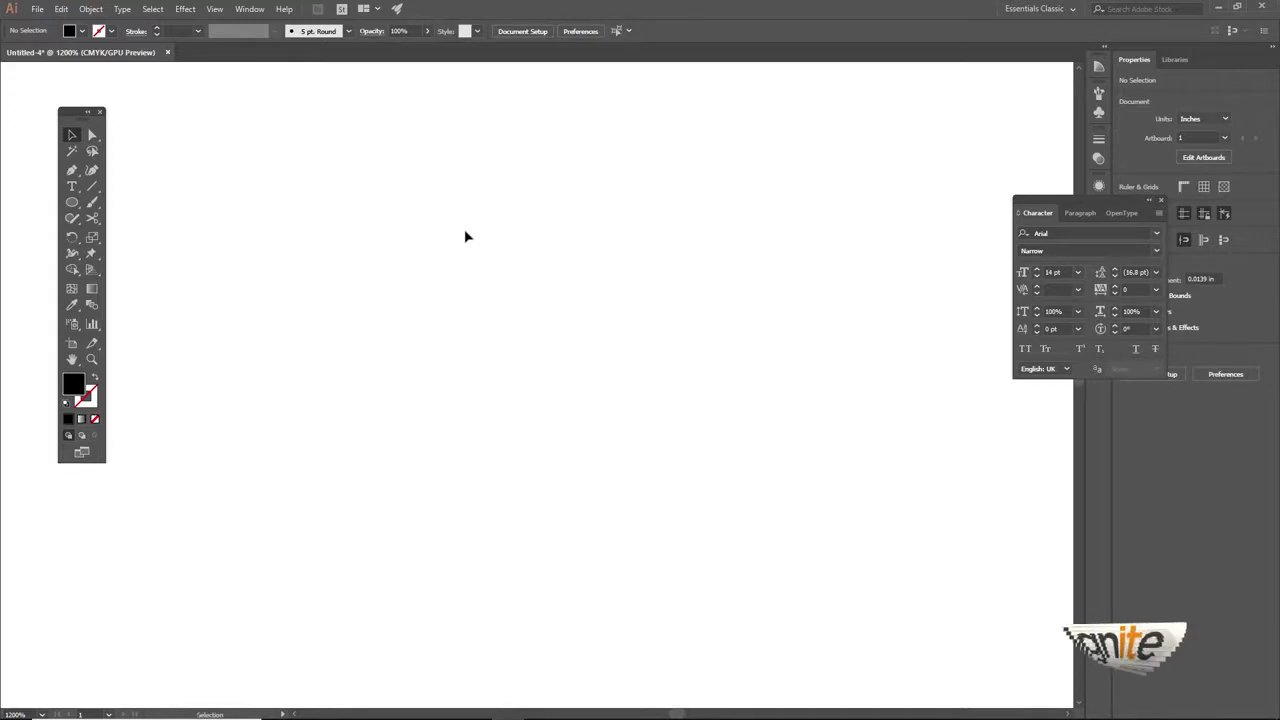
Place a new Lorem ipsum placeholder line and move it lower on the artboard
key("t")
left_click(399, 228)
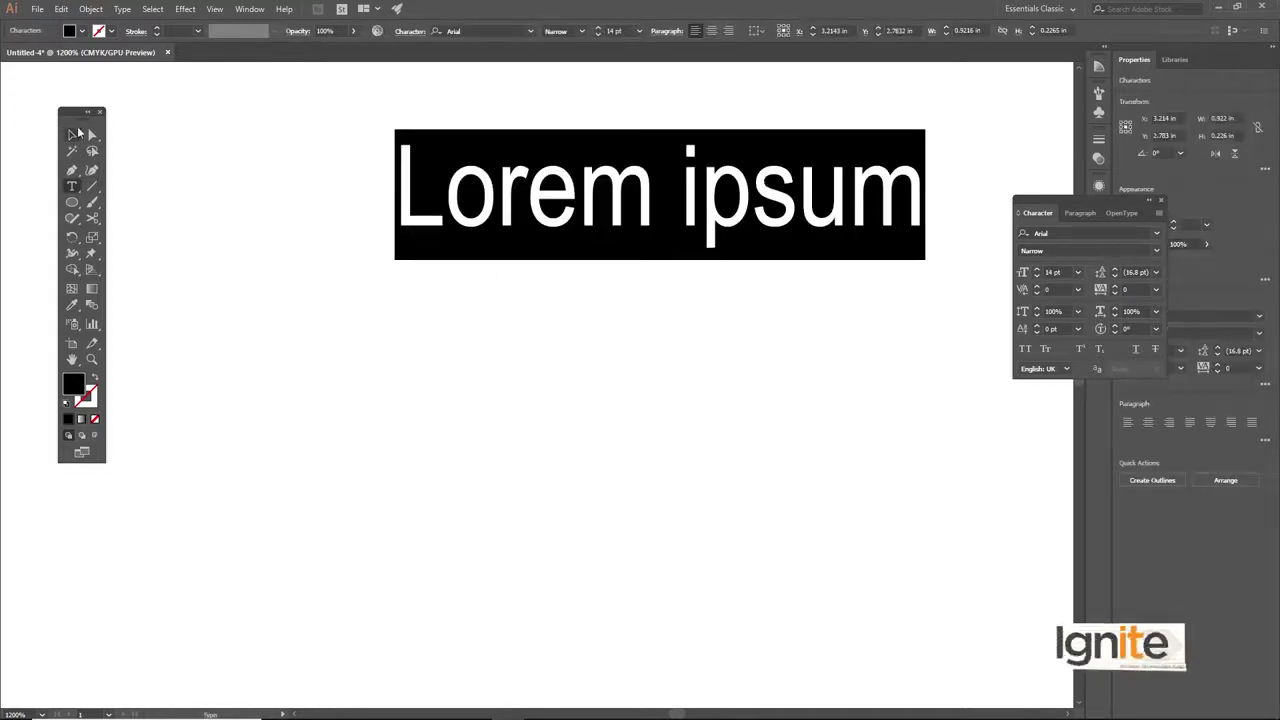
left_click(72, 135)
left_click_drag(700, 240, 663, 320)
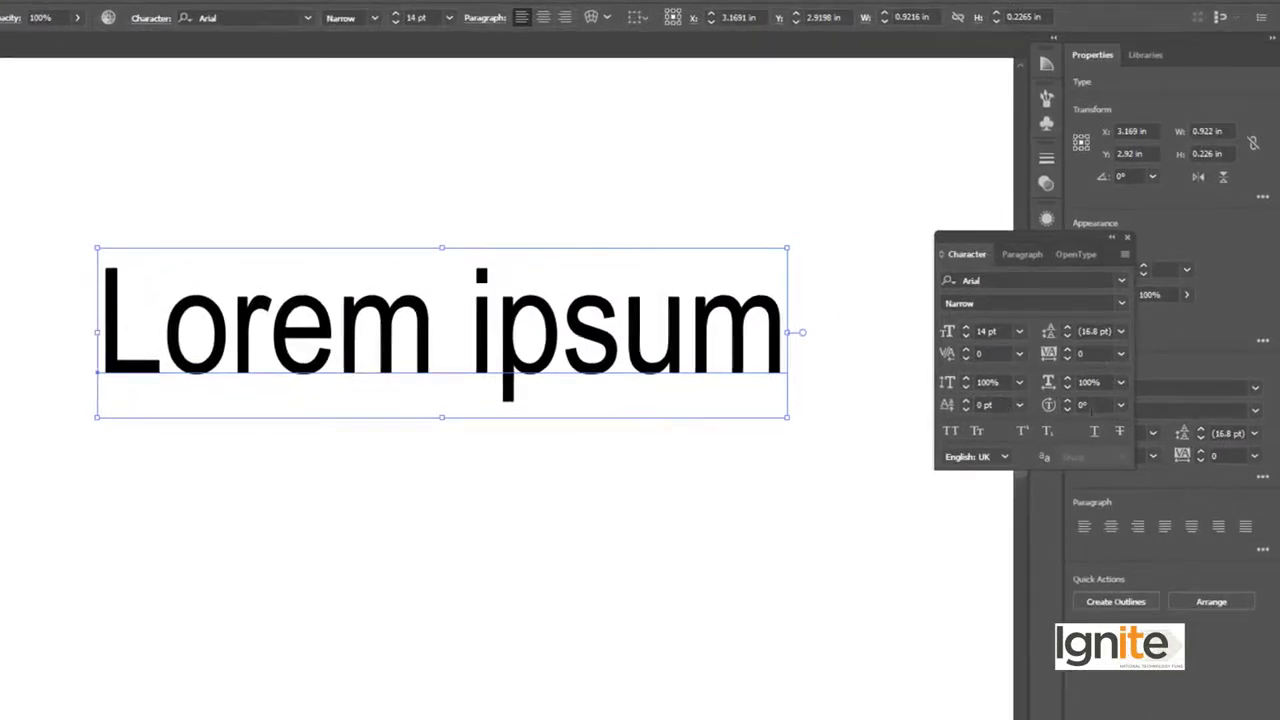
Raise the line's vertical scale to 174%
left_click(966, 381)
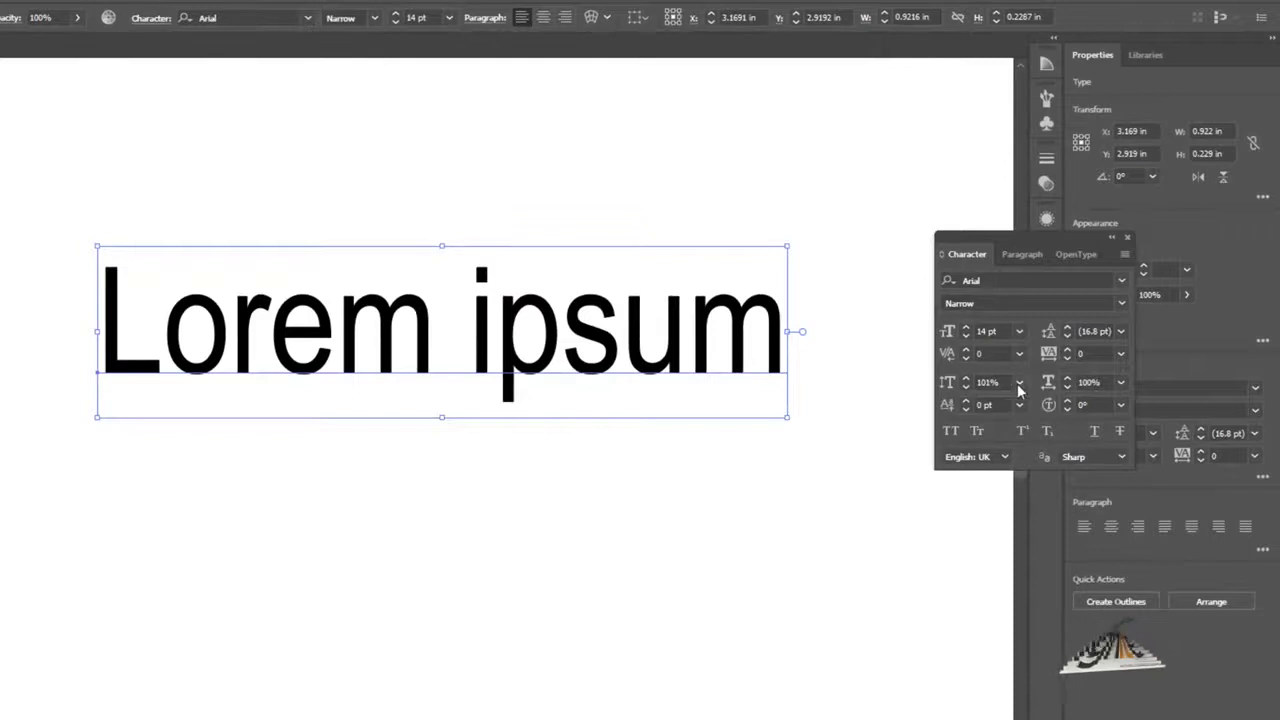
left_click(966, 381)
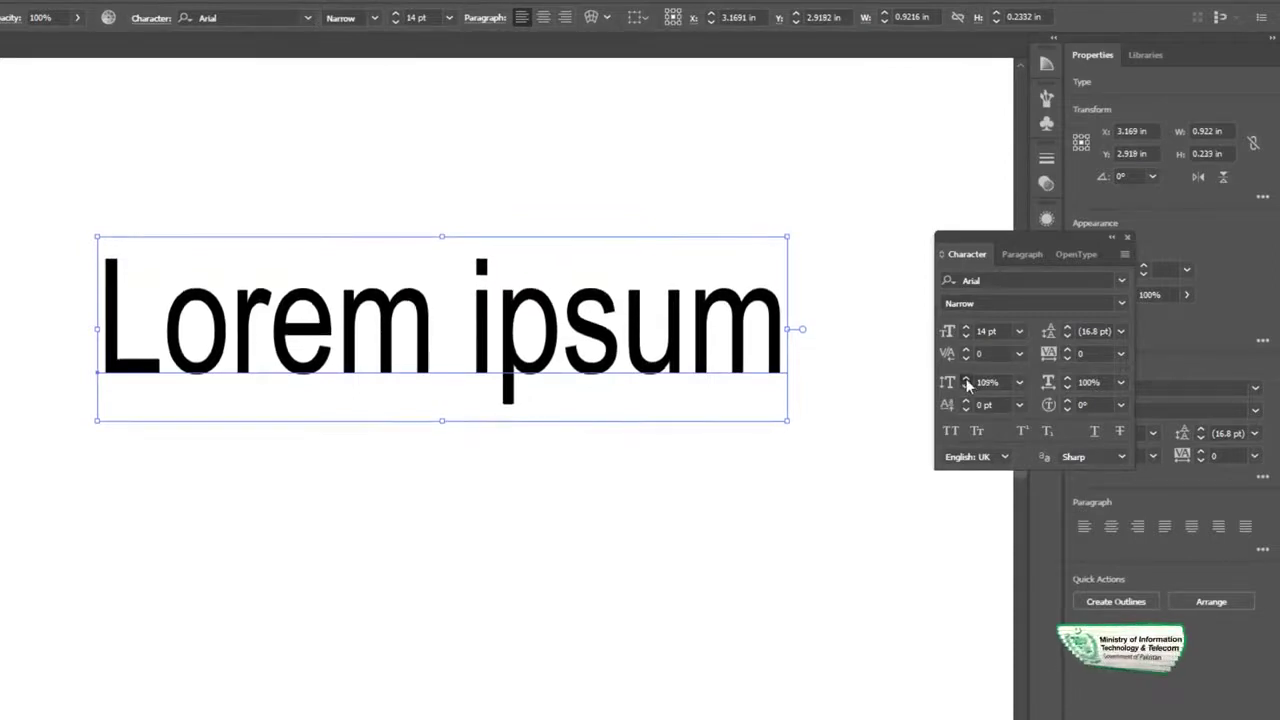
left_click(966, 382)
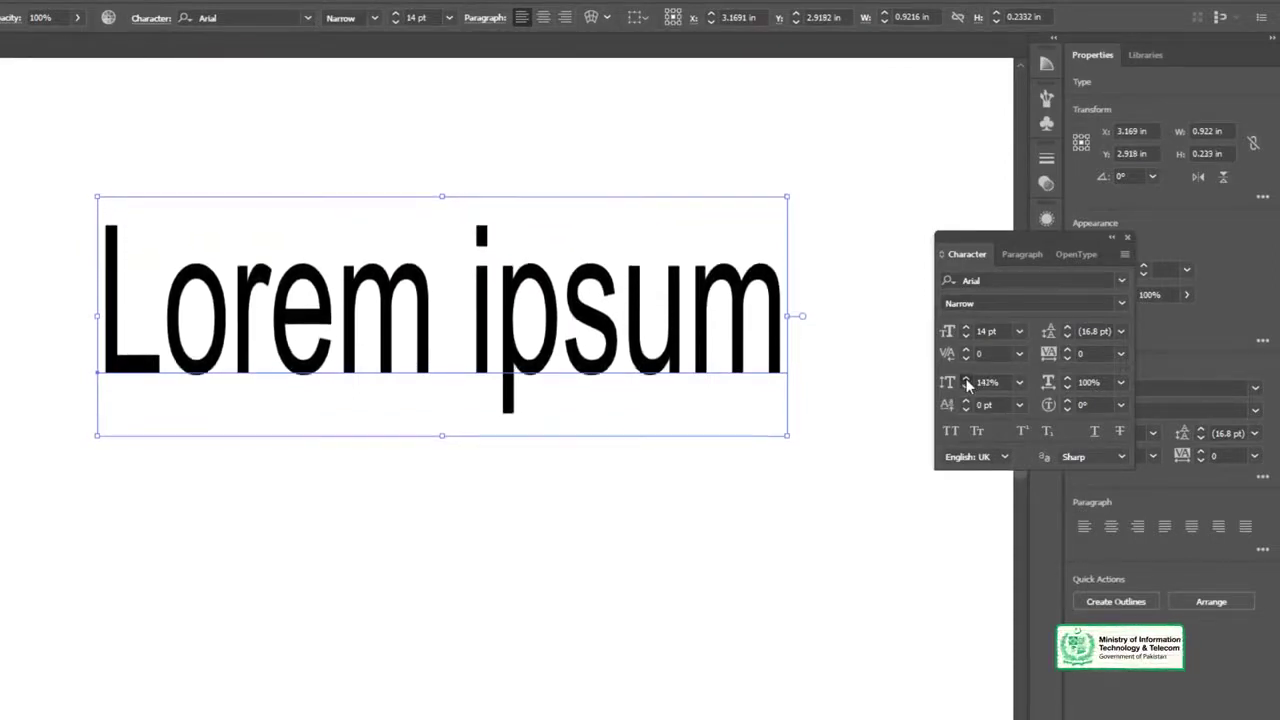
left_click(966, 382)
left_click(966, 382)
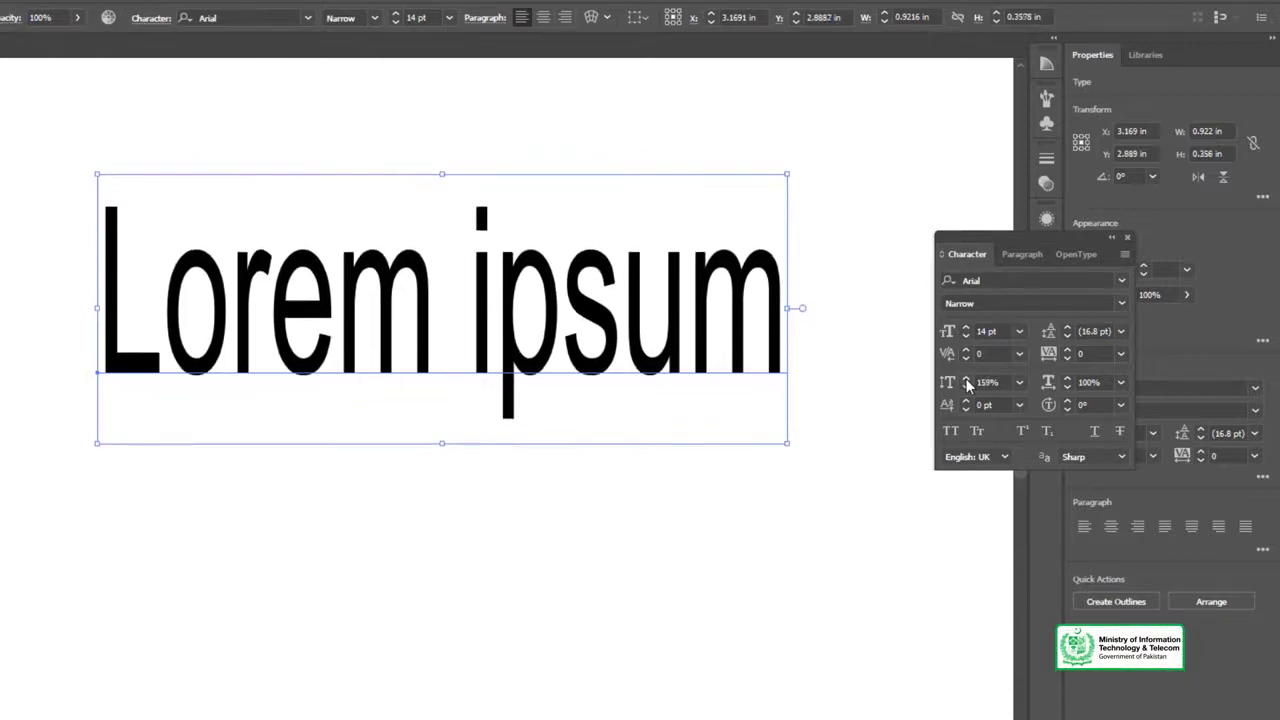
left_click(967, 381)
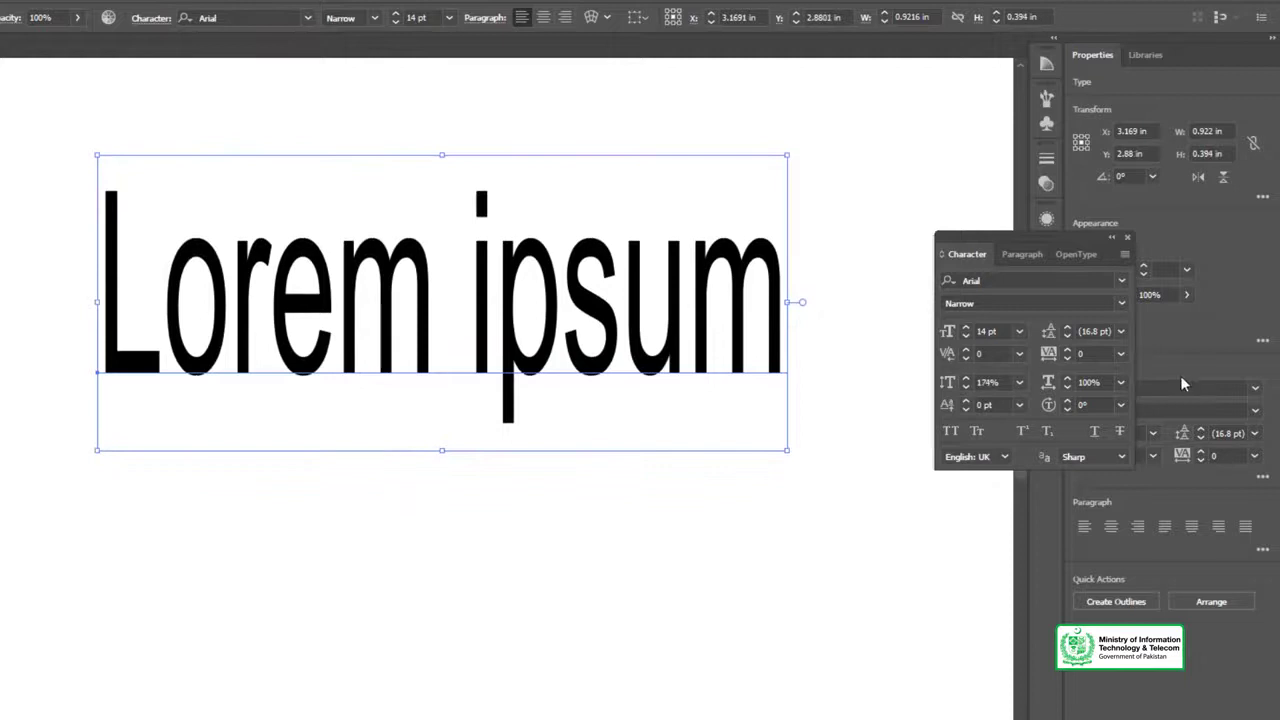
Set the horizontal scale to 125% from the presets, then adjust it to 130%
left_click(1120, 383)
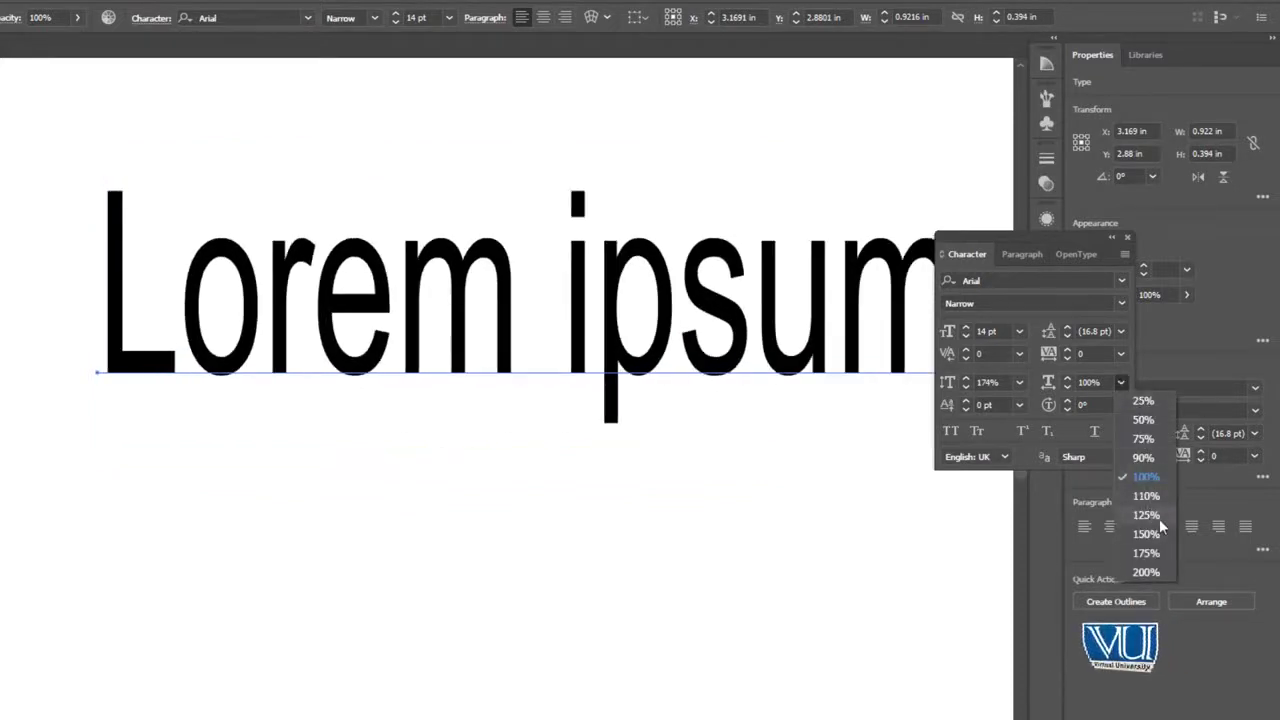
left_click(1157, 517)
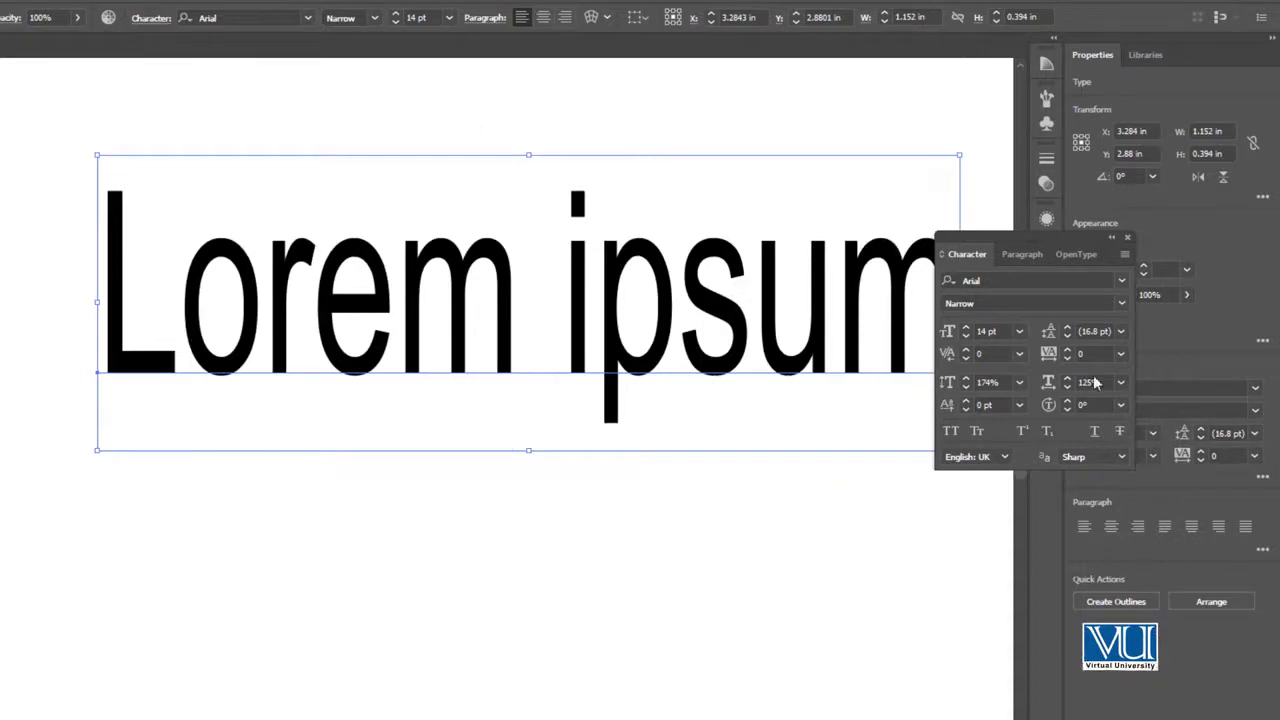
scroll(605, 375, "right", 5)
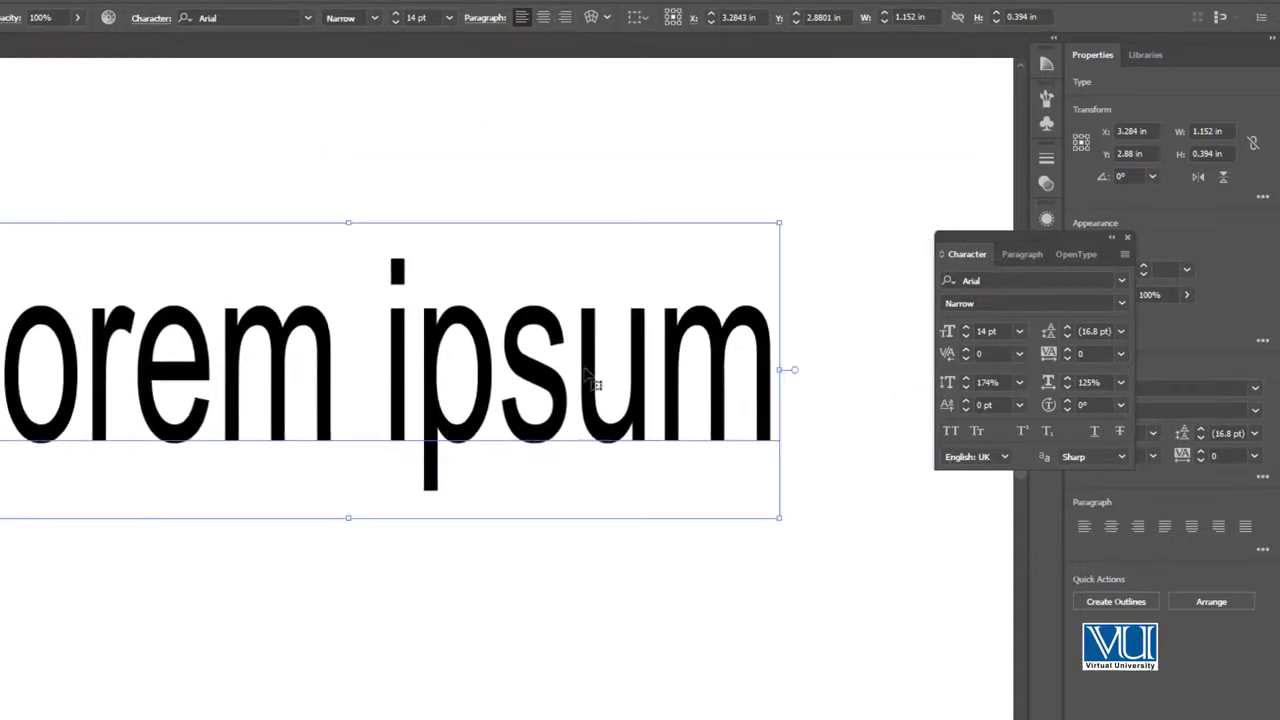
left_click(1068, 379)
left_click(1068, 379)
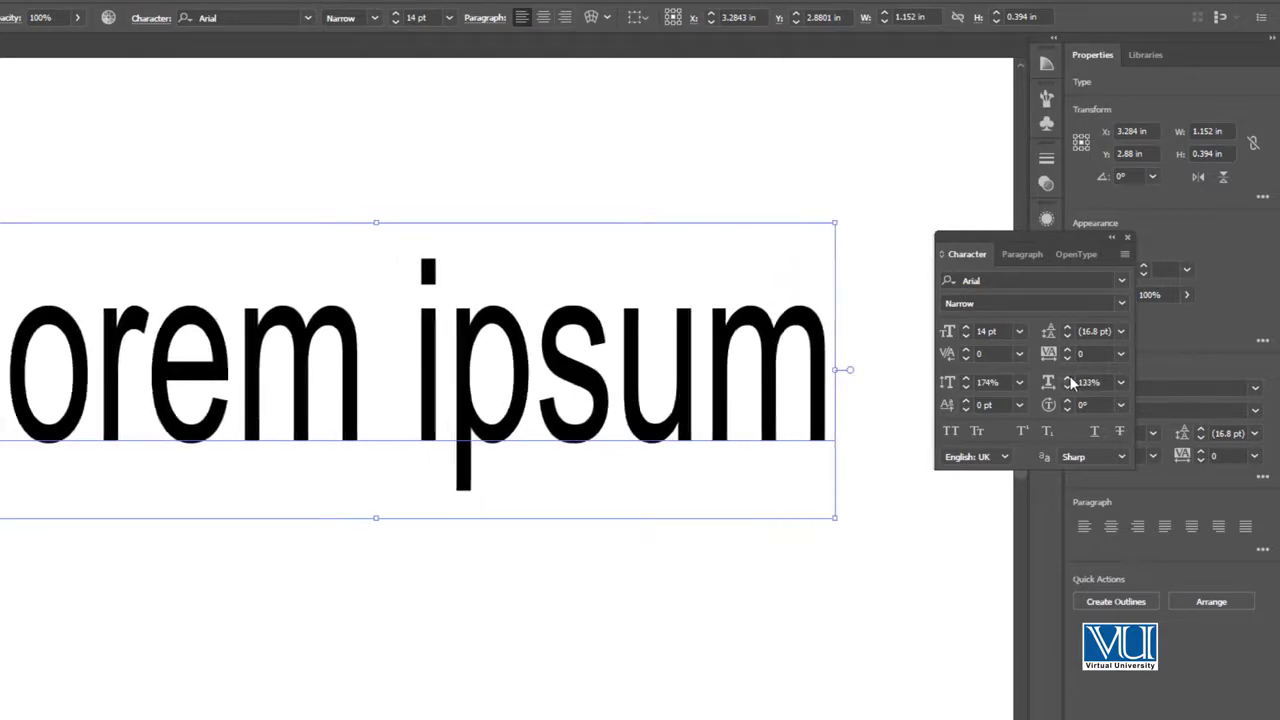
left_click(1068, 387)
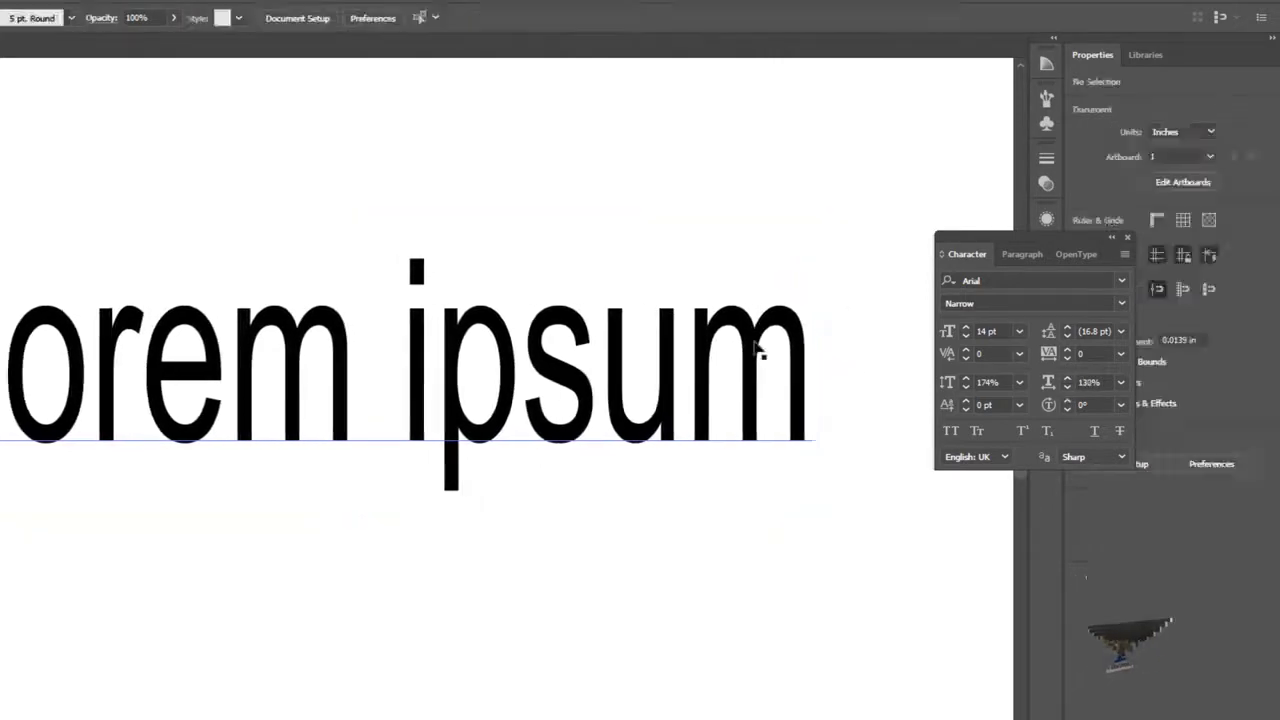
Raise the text's baseline shift, lower it to 6 pt, then return it to 0 pt
left_click(966, 400)
left_click(966, 400)
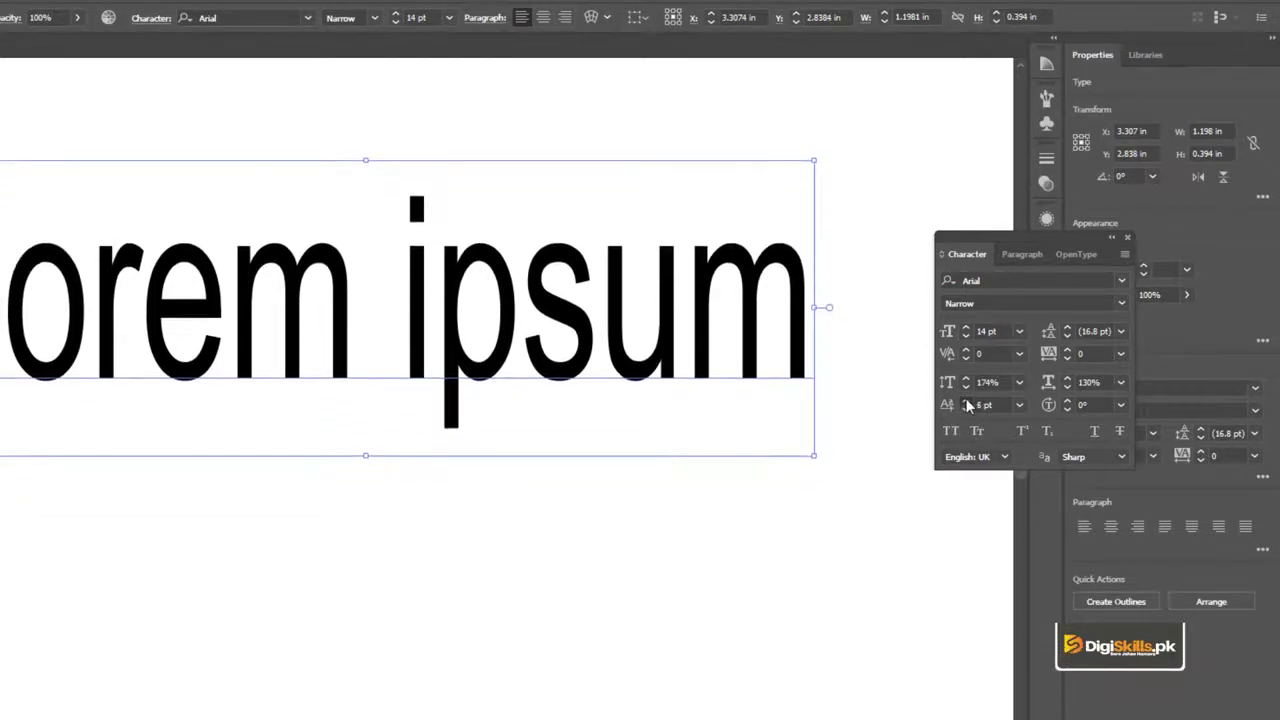
left_click(966, 400)
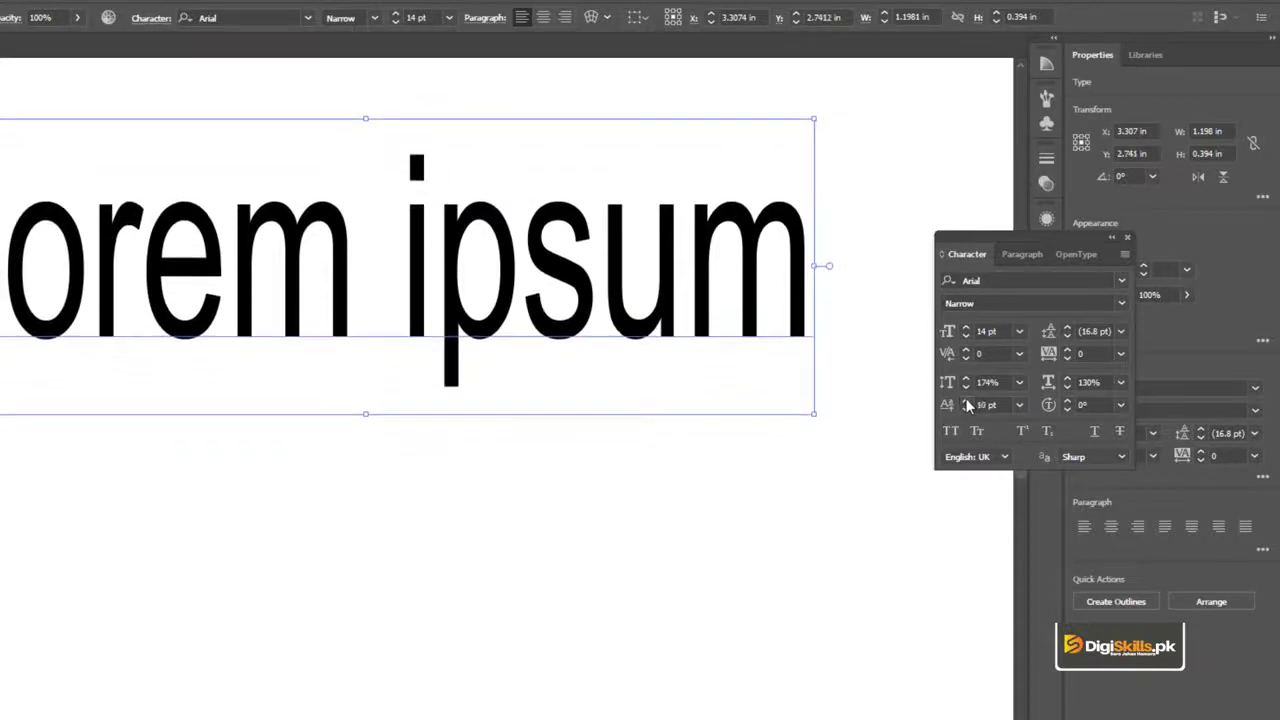
left_click(966, 406)
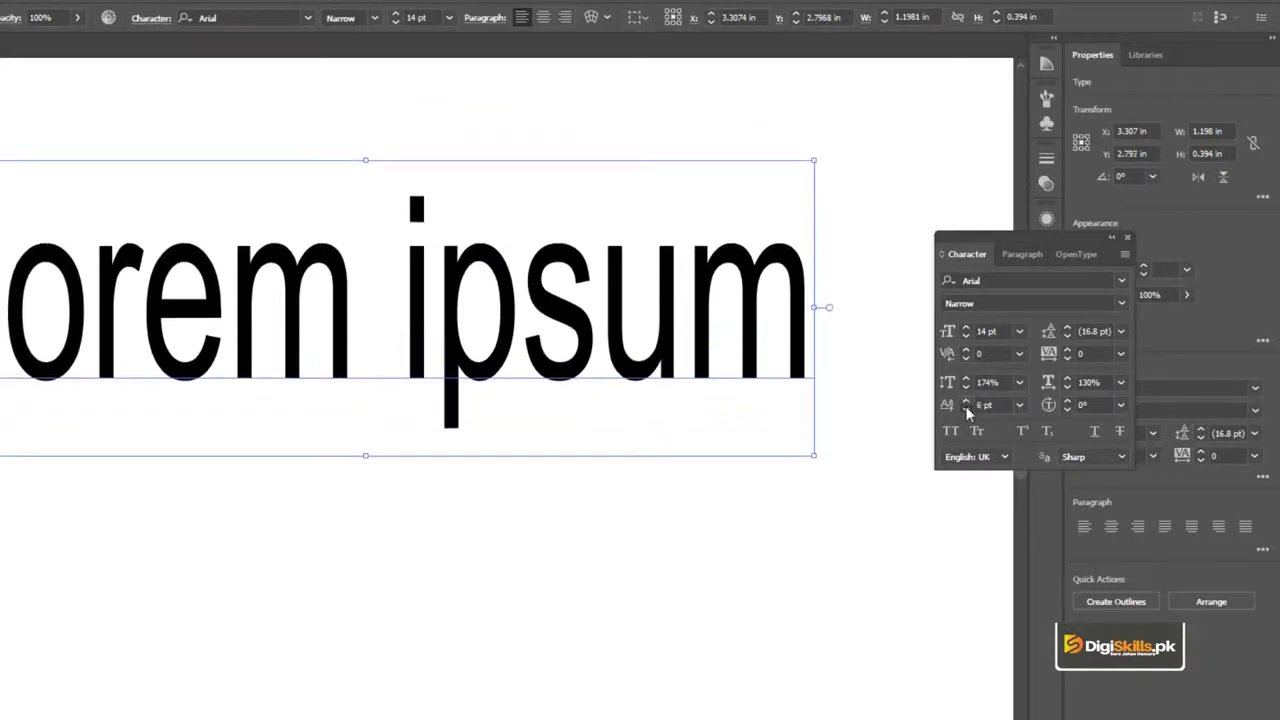
left_click(966, 409)
left_click(966, 409)
left_click(966, 409)
Reselect the Lorem ipsum text, set it to All Caps, then switch to Small Caps
key("ctrl+shift+a")
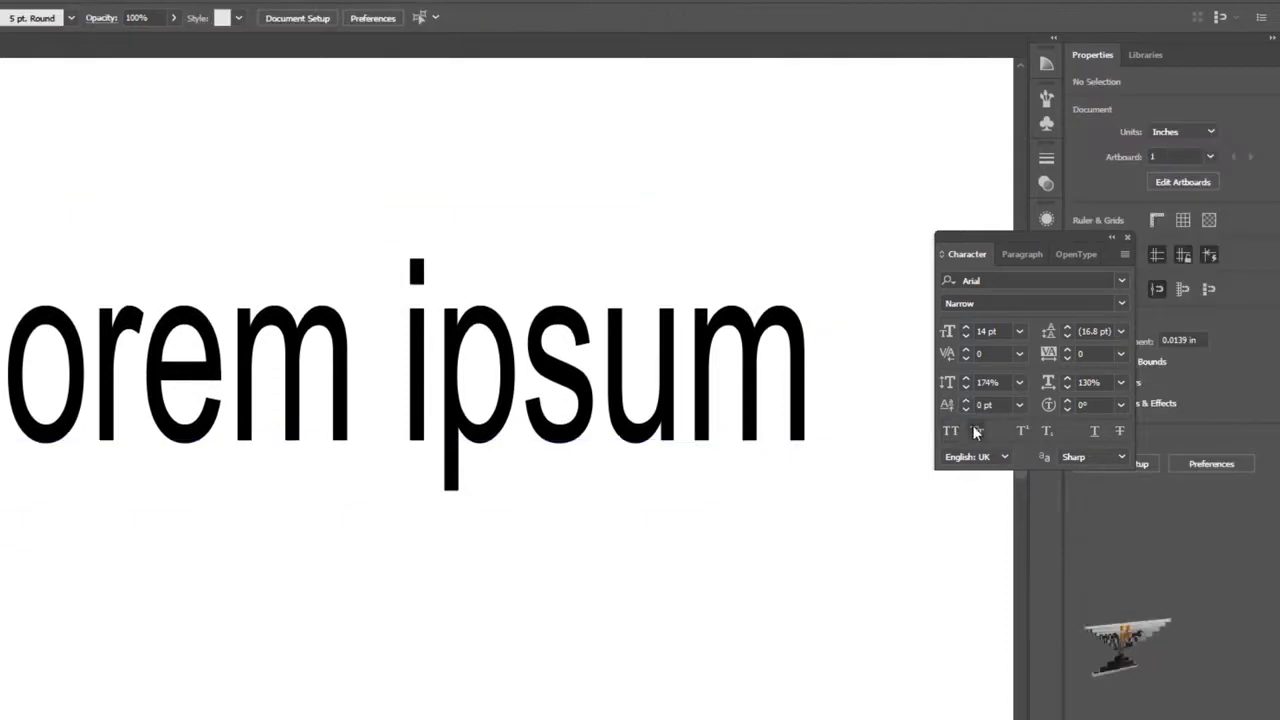
left_click(380, 340)
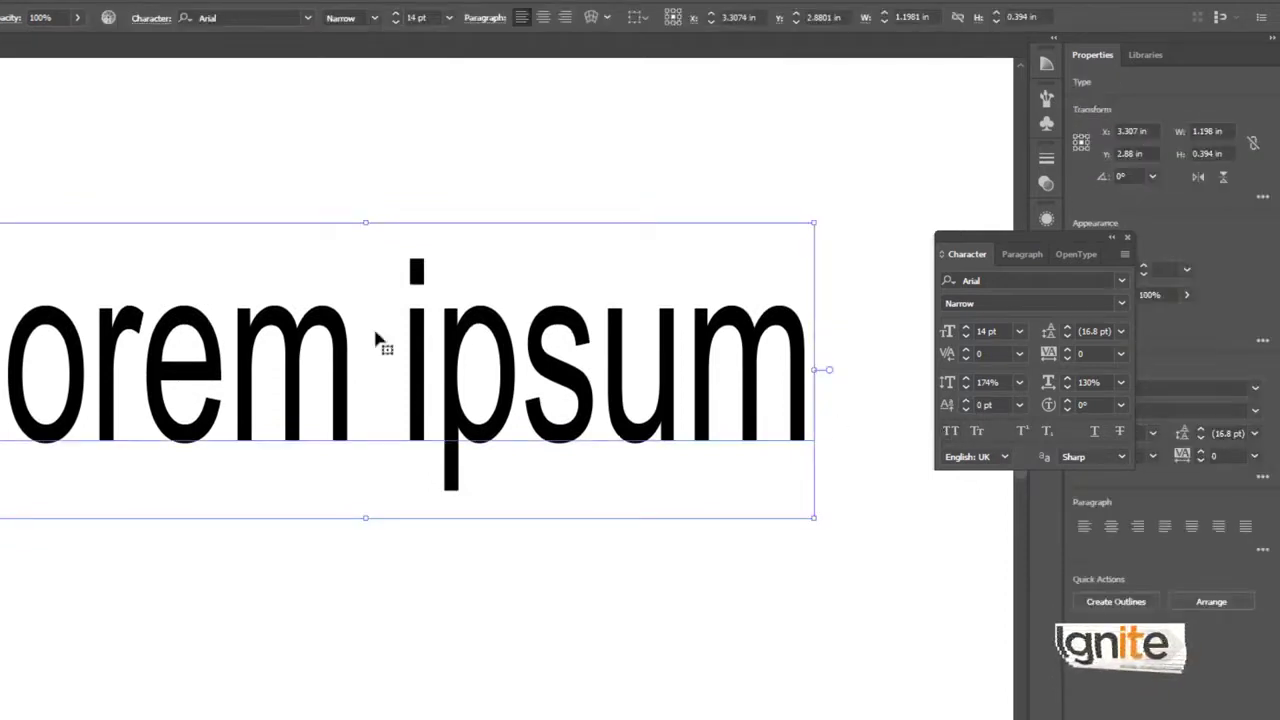
left_click(950, 432)
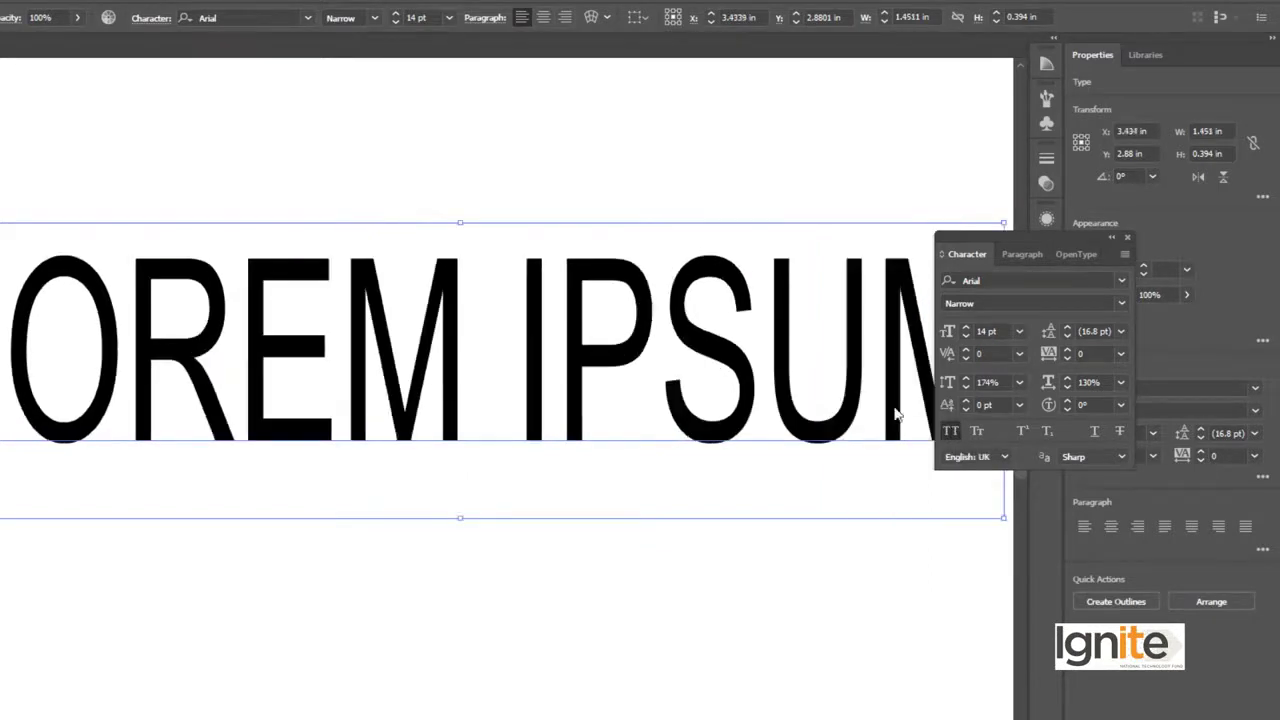
scroll(268, 226, "right", 3)
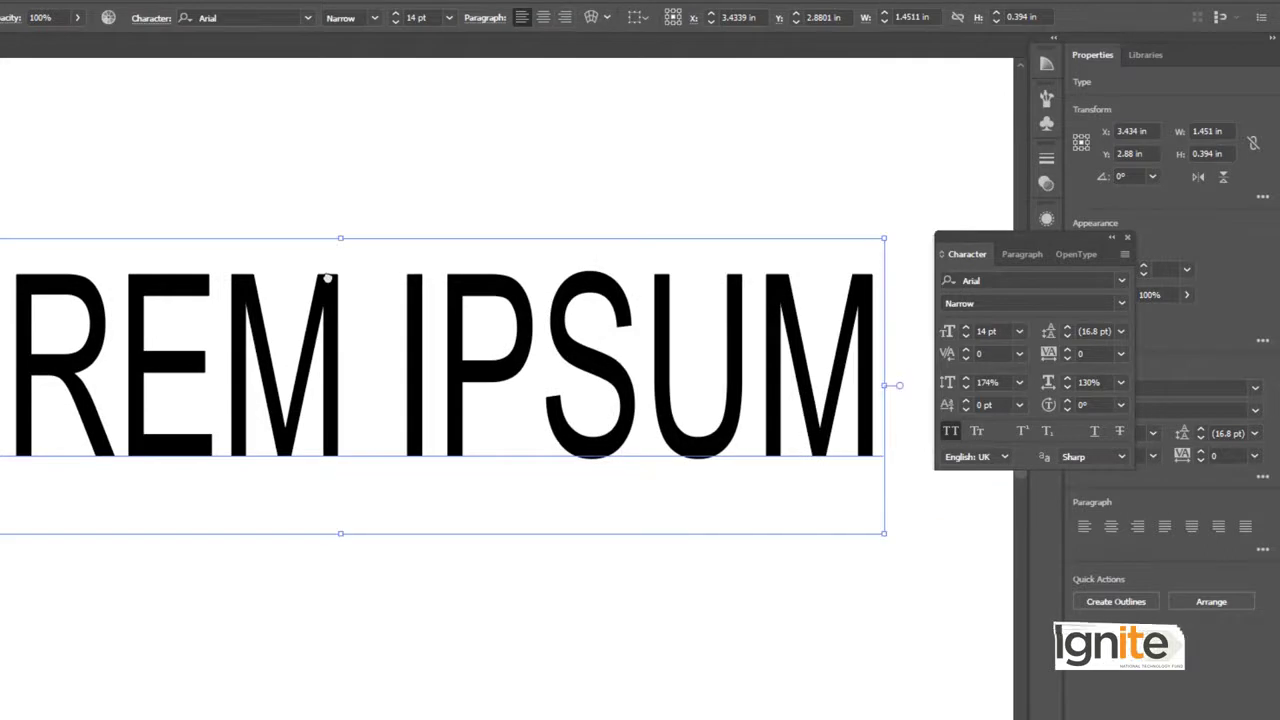
left_click(977, 432)
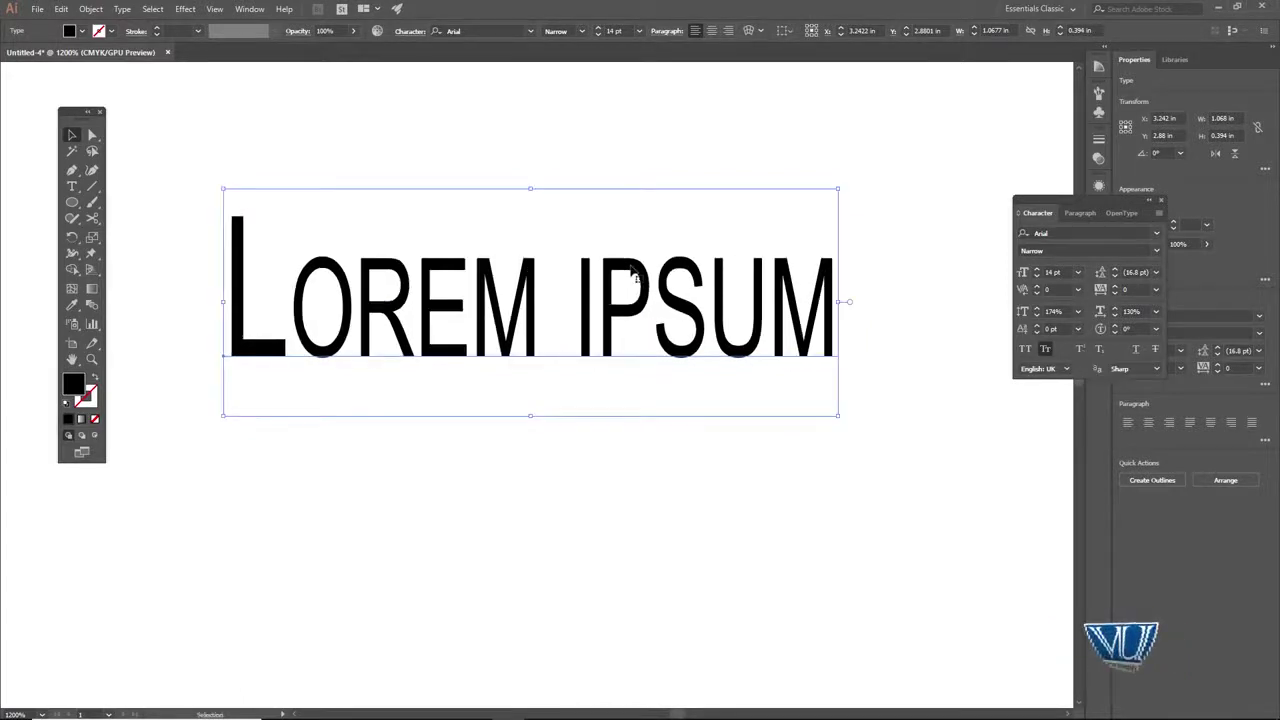
Replace the Lorem ipsum text with a new X2+Y2 text object
key("Delete")
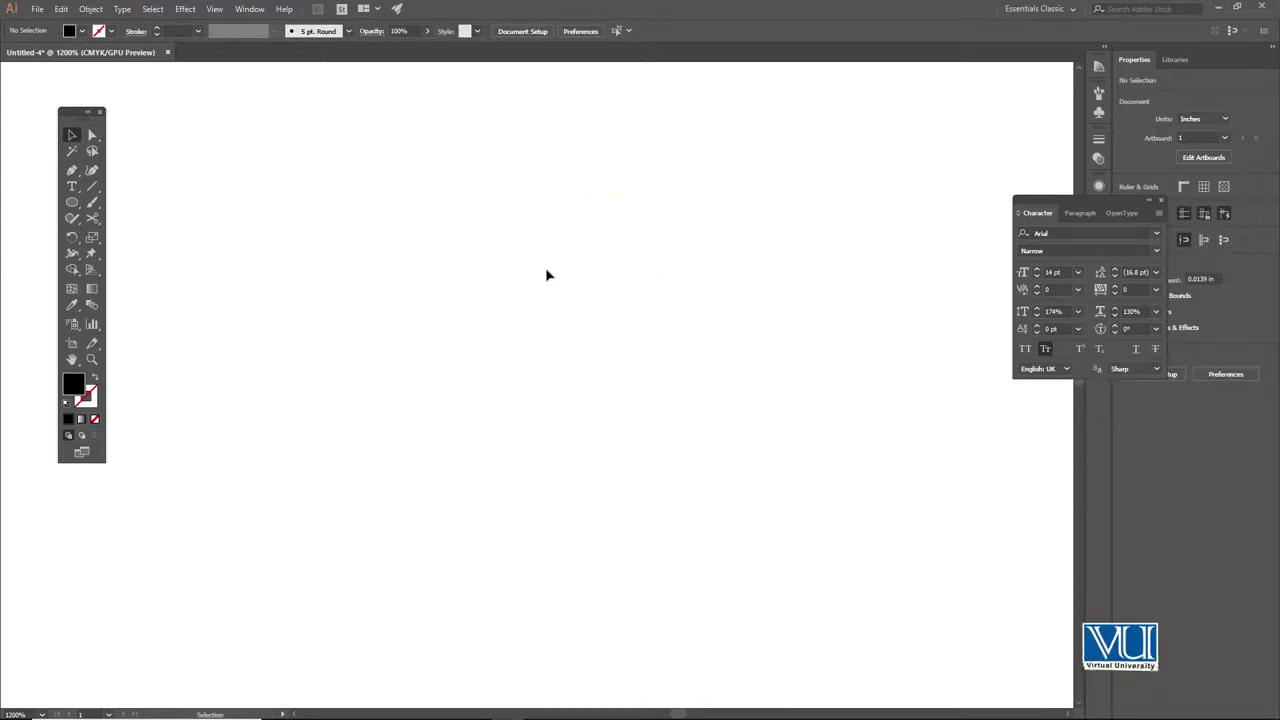
key("t")
left_click(548, 275)
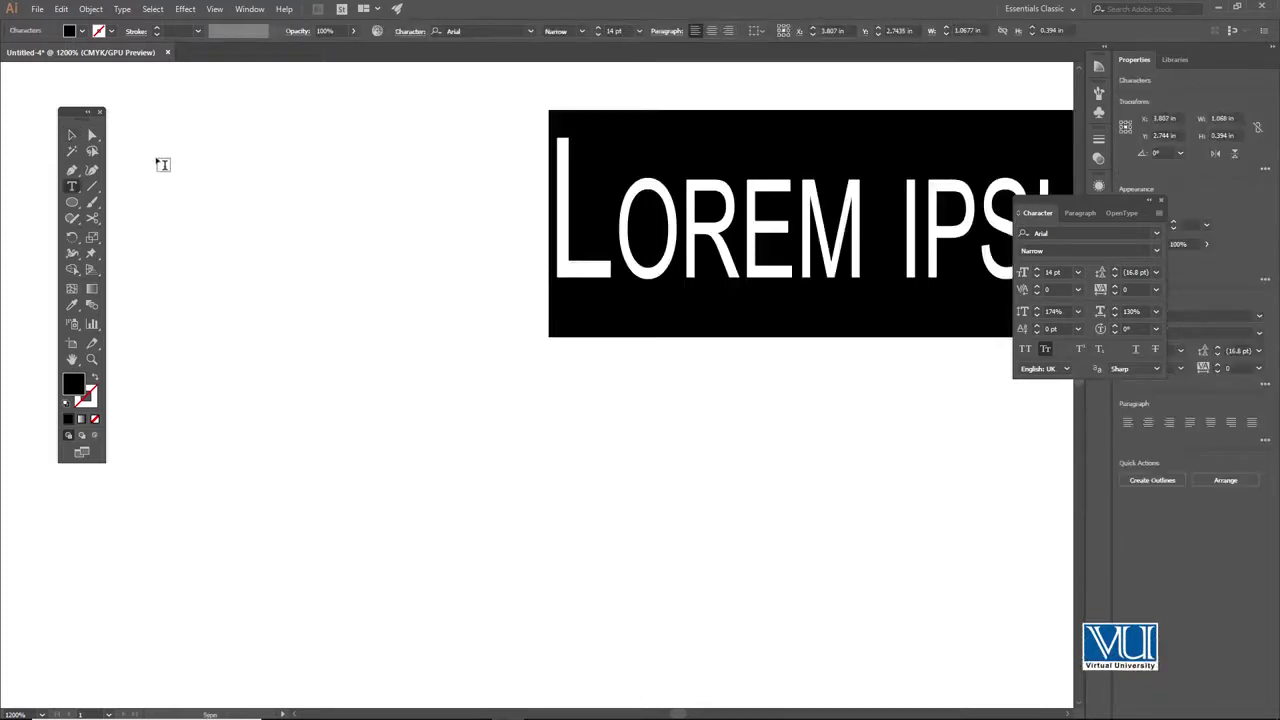
type("X2")
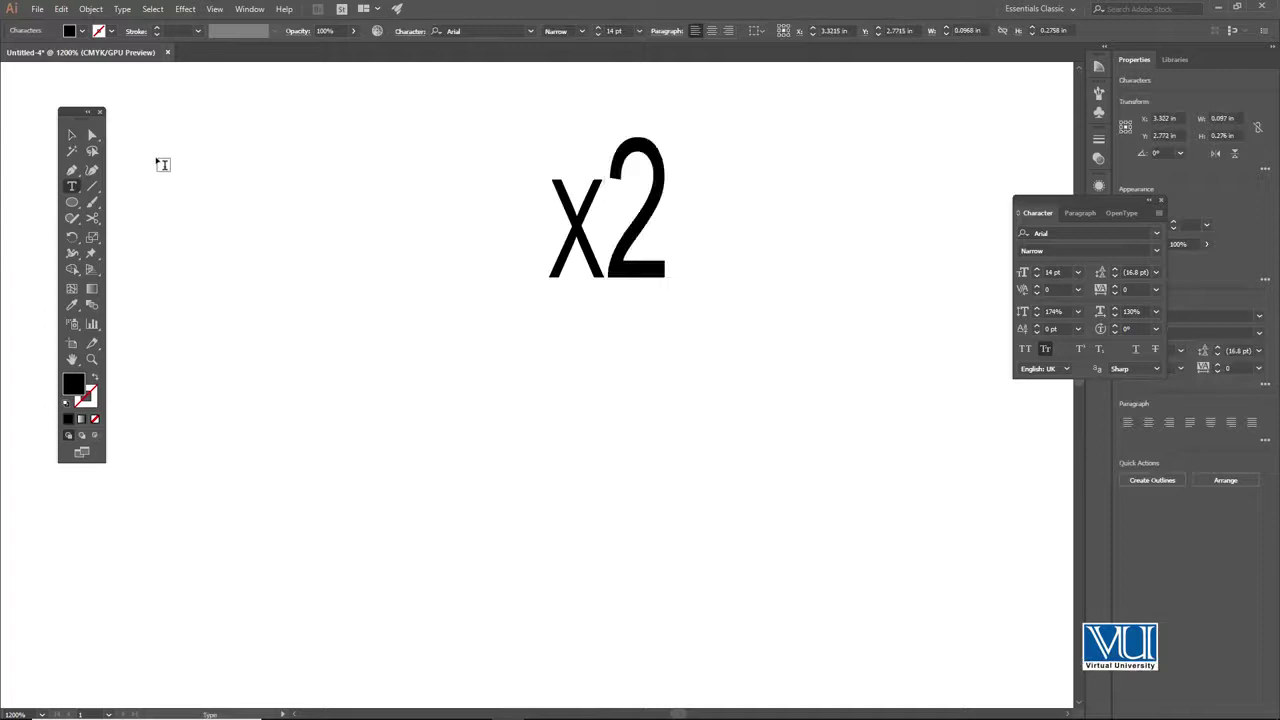
type("+")
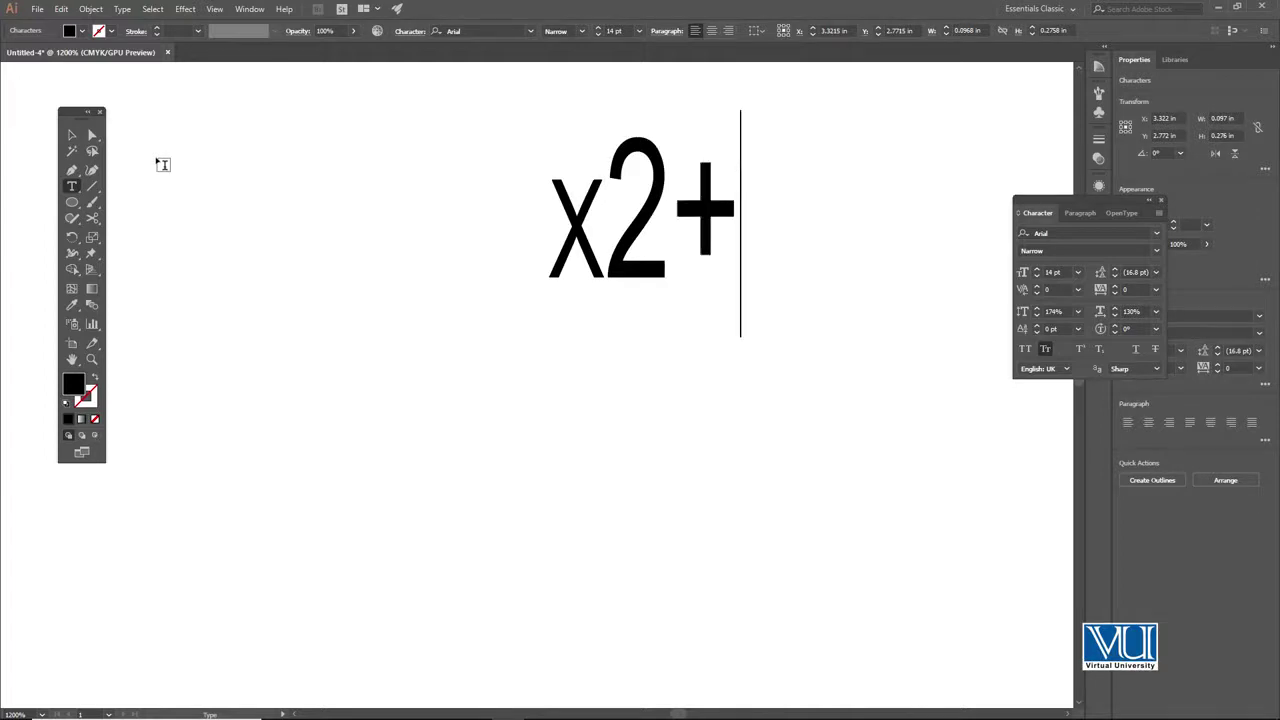
type("Y2")
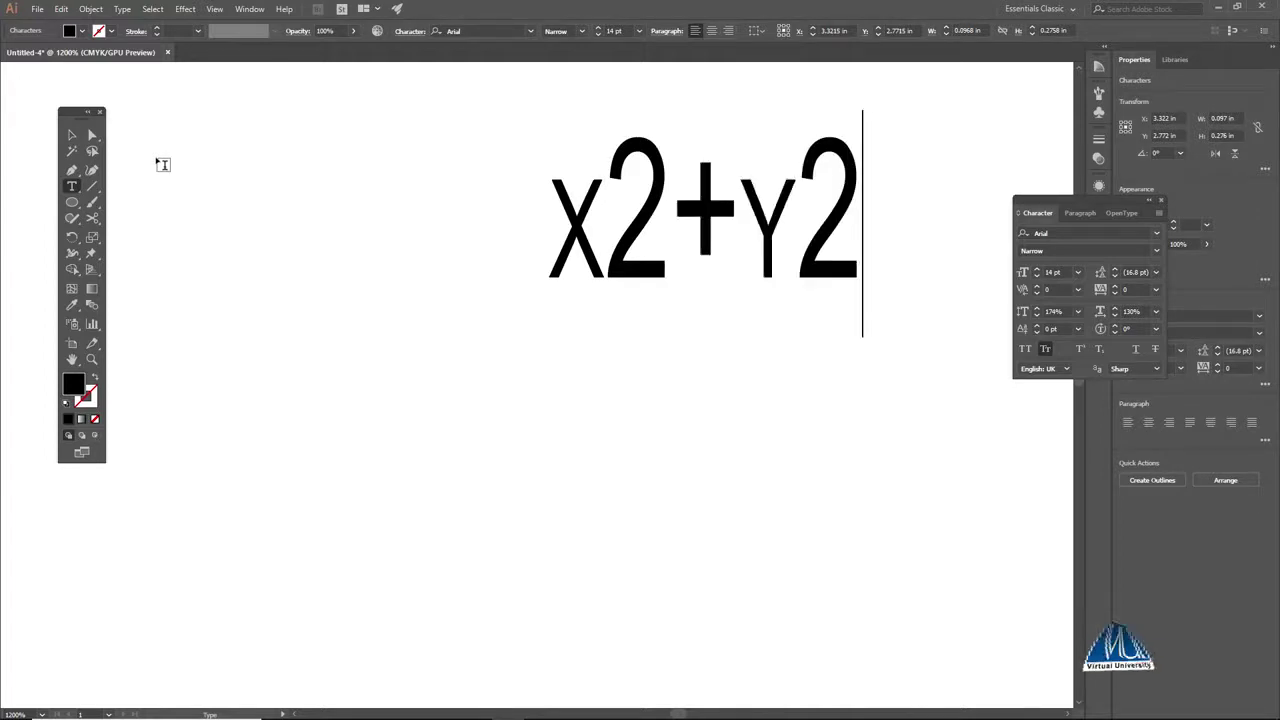
left_click(71, 134)
left_click(543, 223)
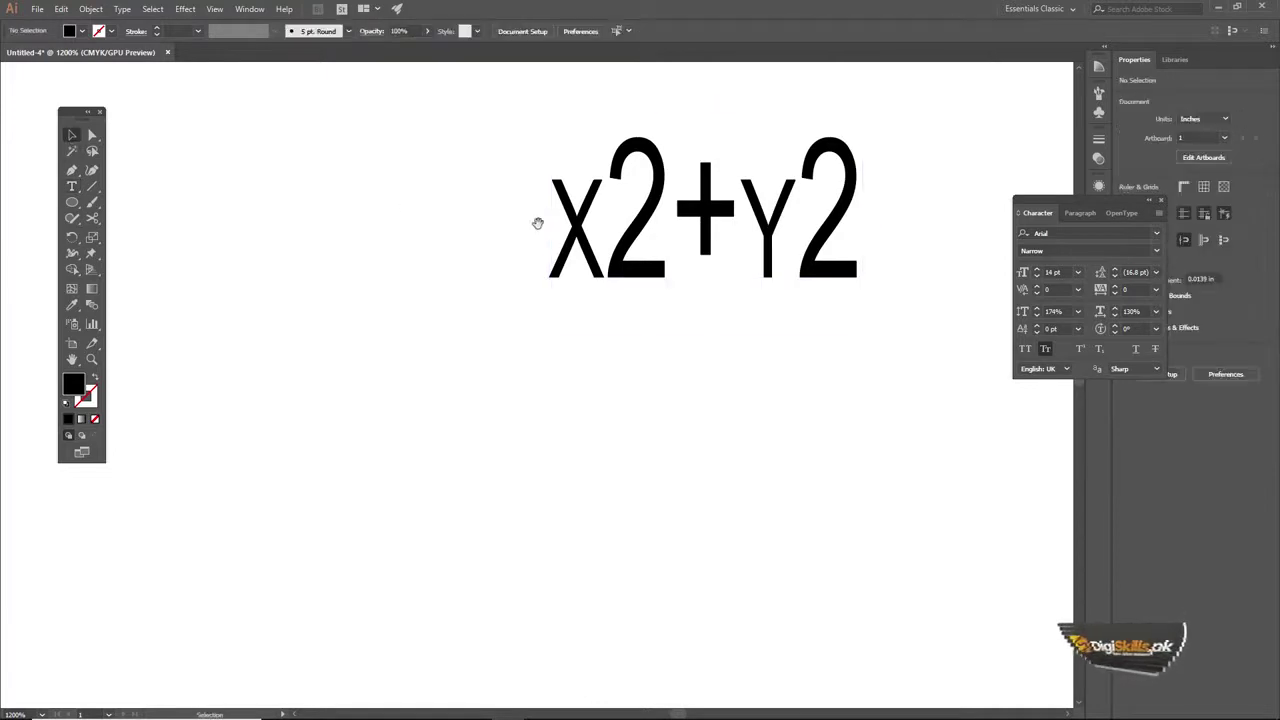
left_click_drag(557, 212, 420, 260)
Make the 2 after x and the 2 after y superscripts
left_click(488, 259)
key("t")
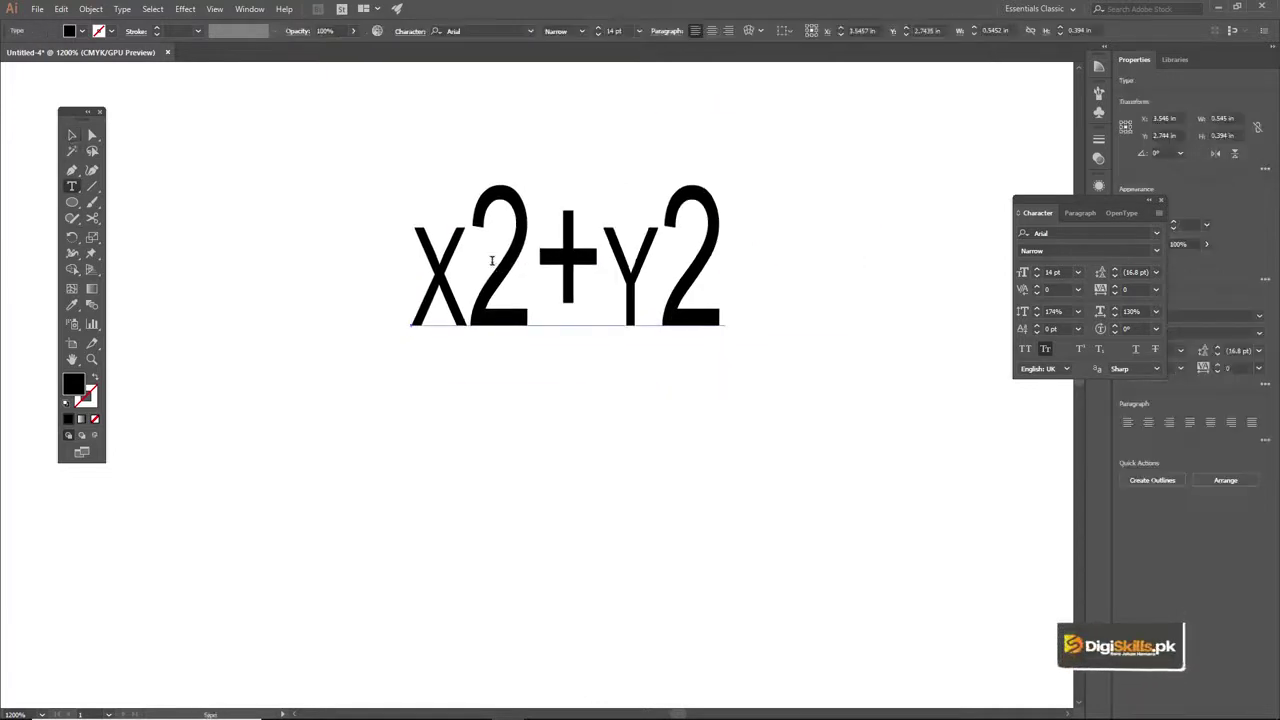
left_click(496, 263)
key("shift+Right")
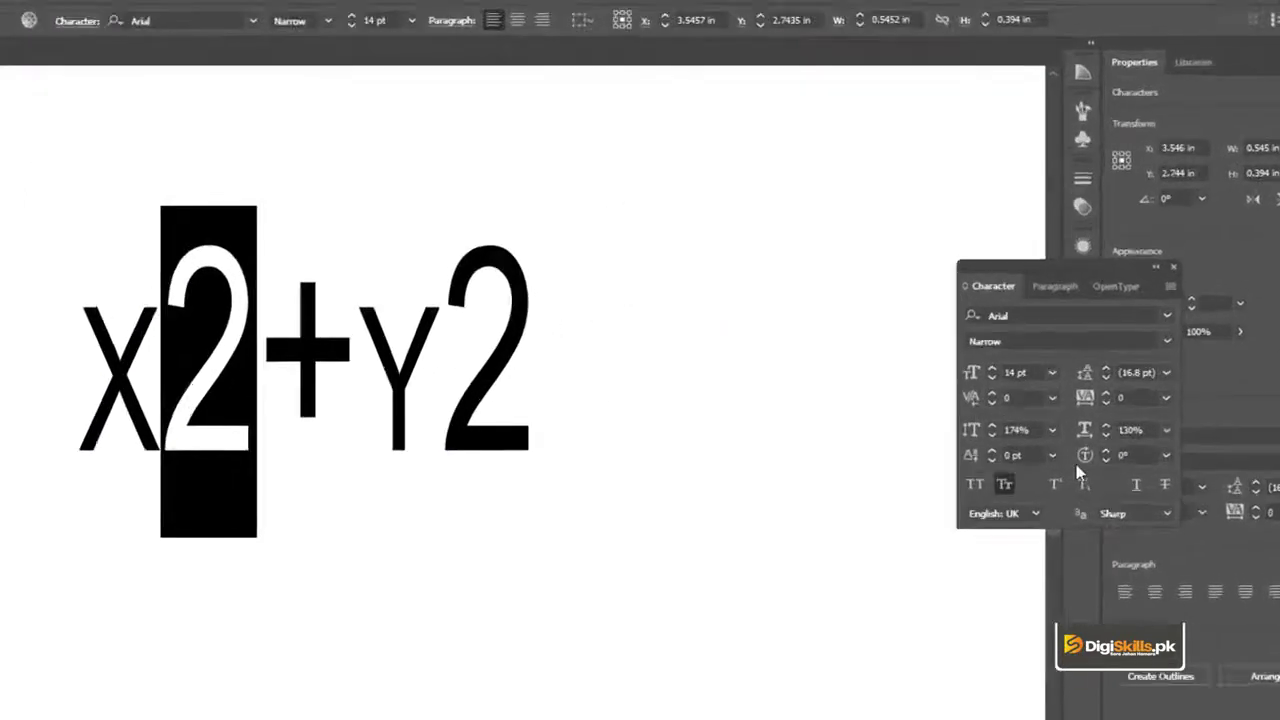
left_click(1053, 487)
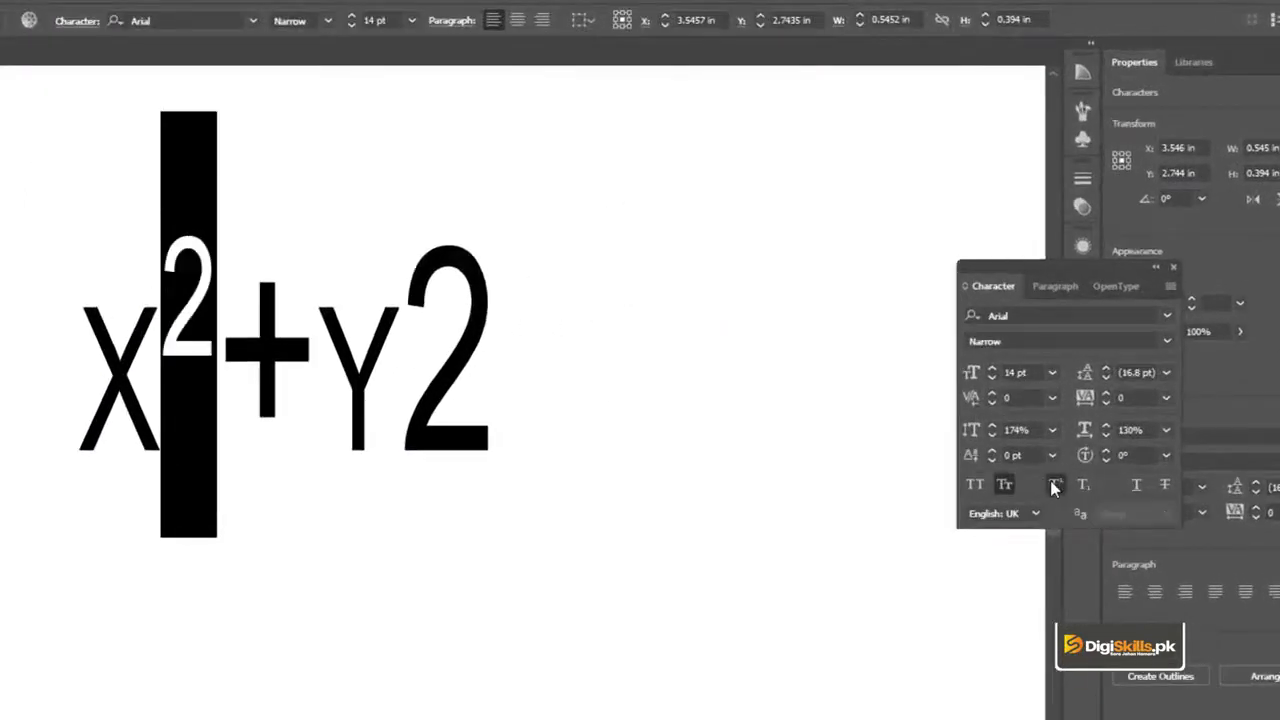
left_click_drag(402, 374, 490, 374)
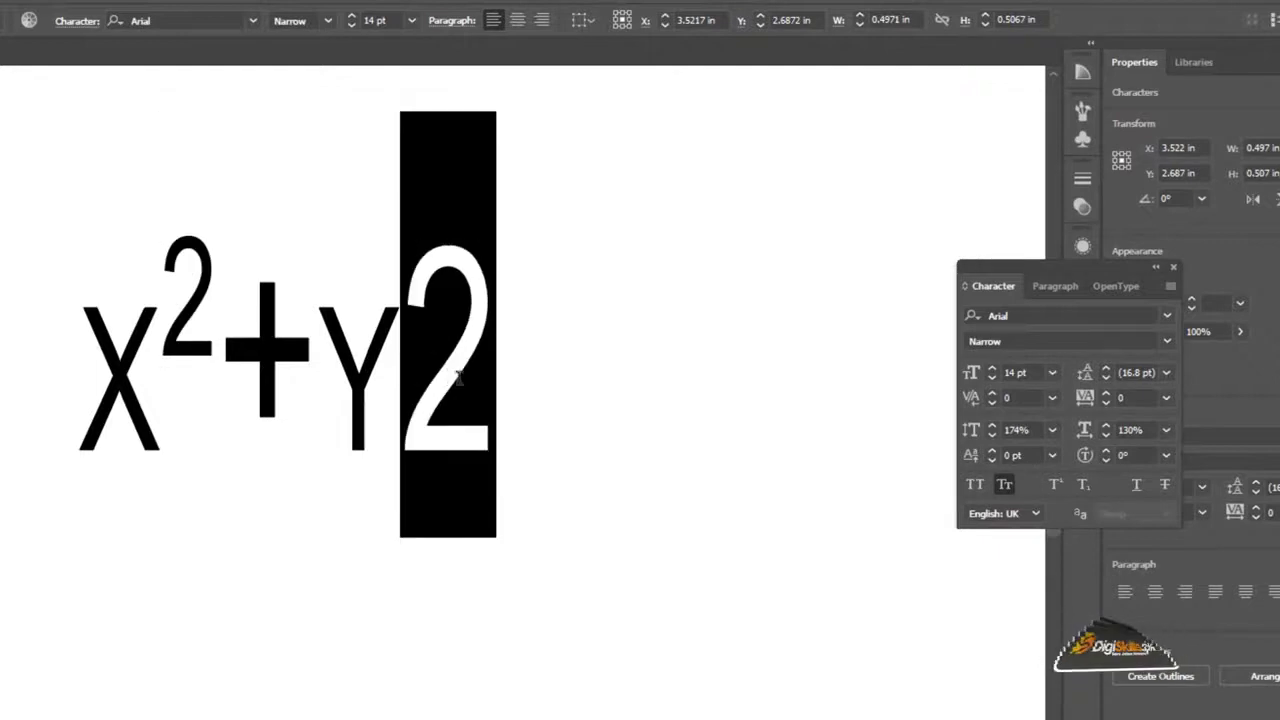
left_click(1054, 483)
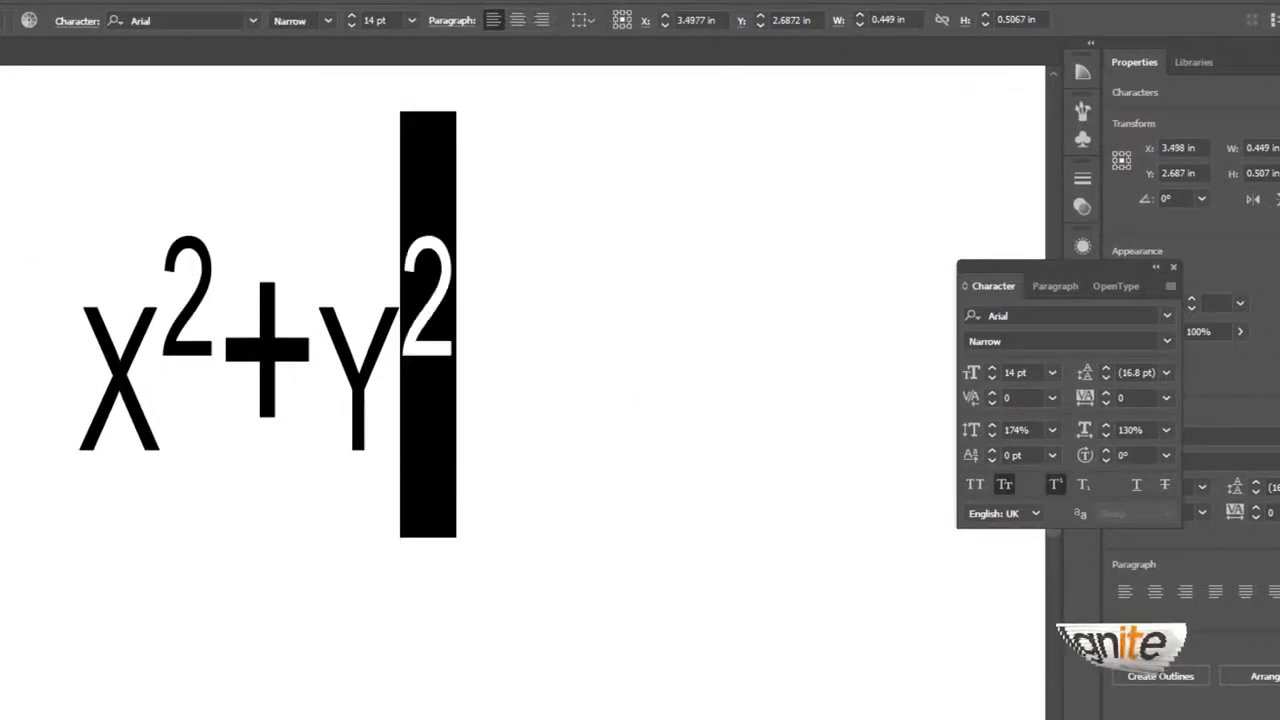
key("Escape")
left_click(170, 292)
Replace the x²+y² formula with a new 02 text object
left_click(200, 270)
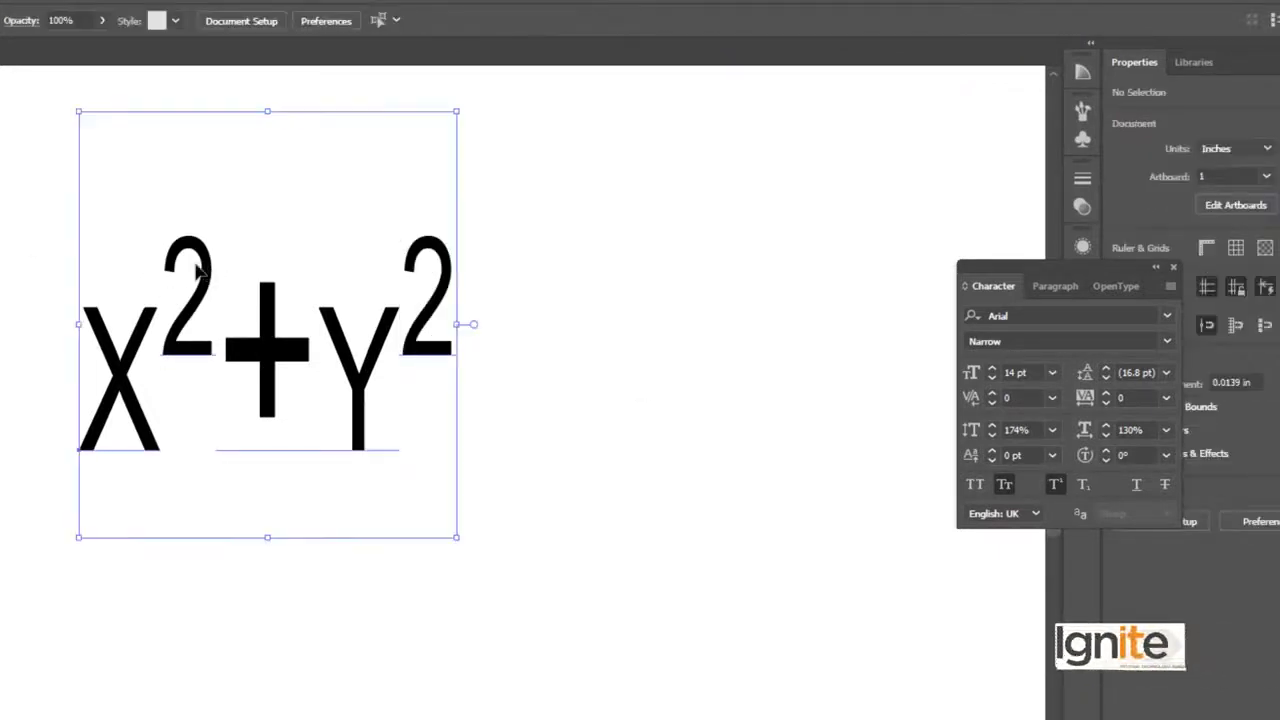
key("Delete")
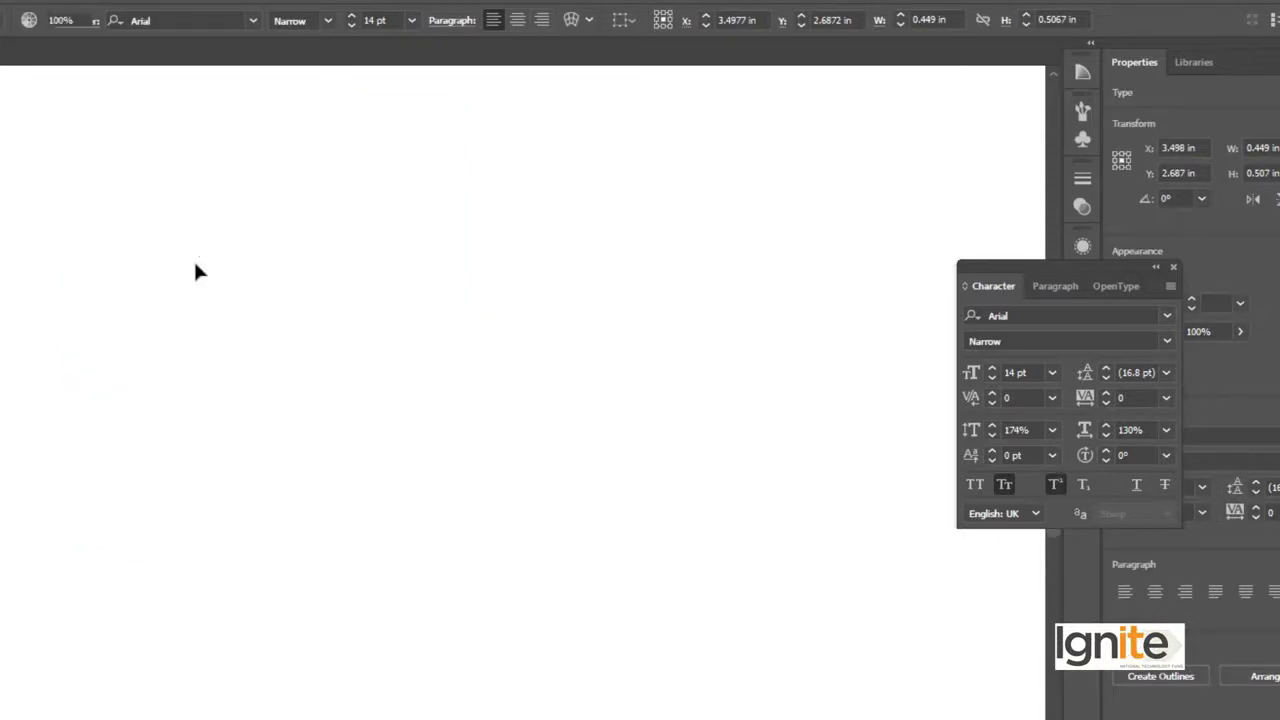
key("t")
left_click(118, 362)
type("0")
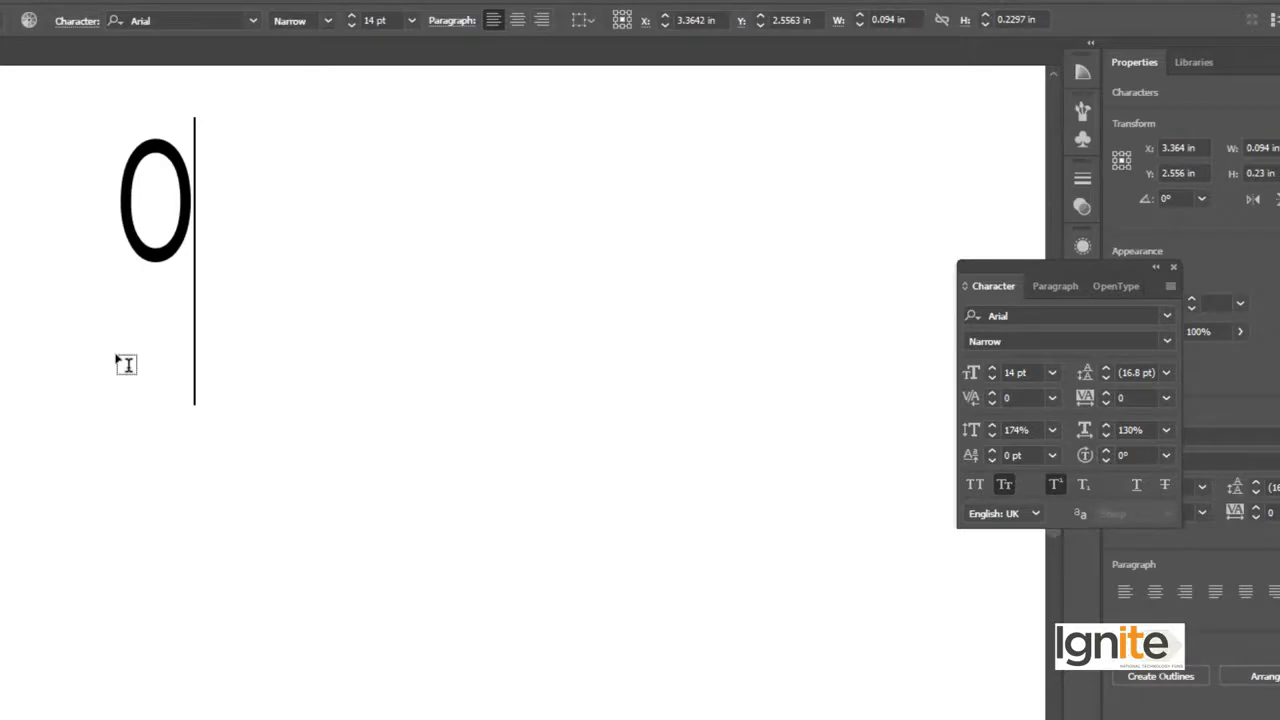
type("2")
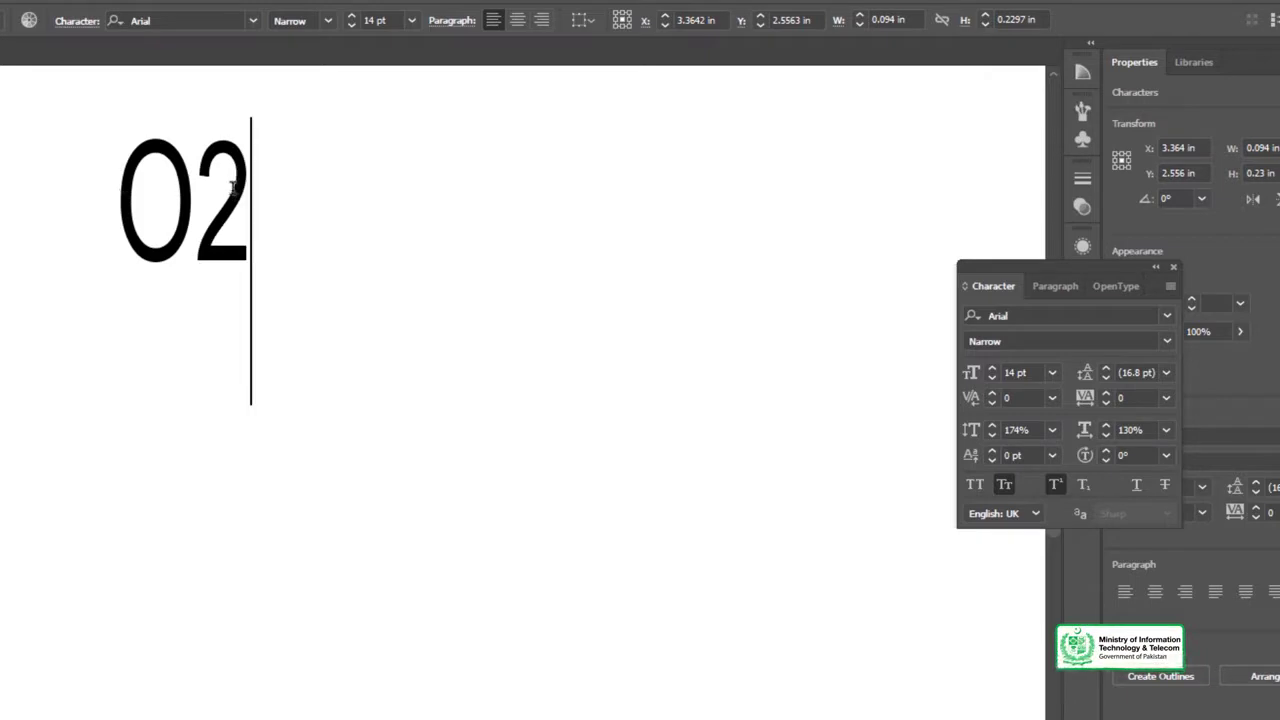
Turn superscript off for the 2, try subscript, then return it to the normal baseline
left_click_drag(211, 226, 259, 229)
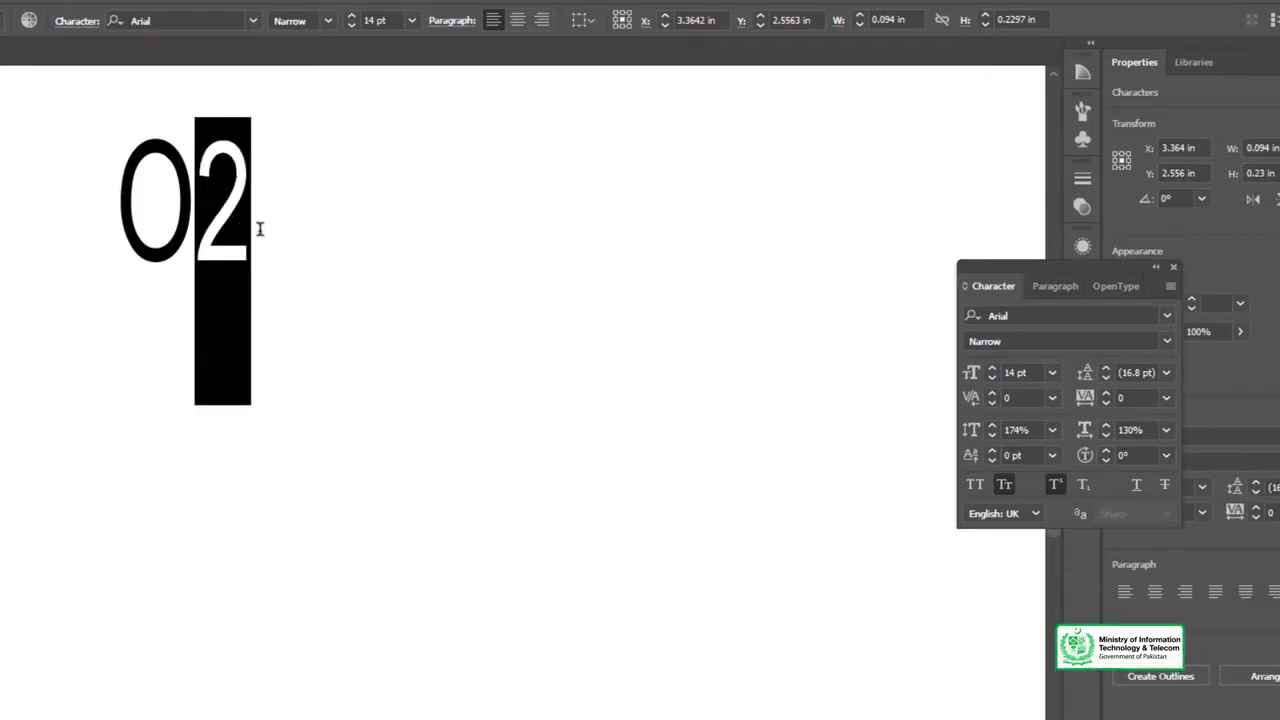
left_click(1055, 487)
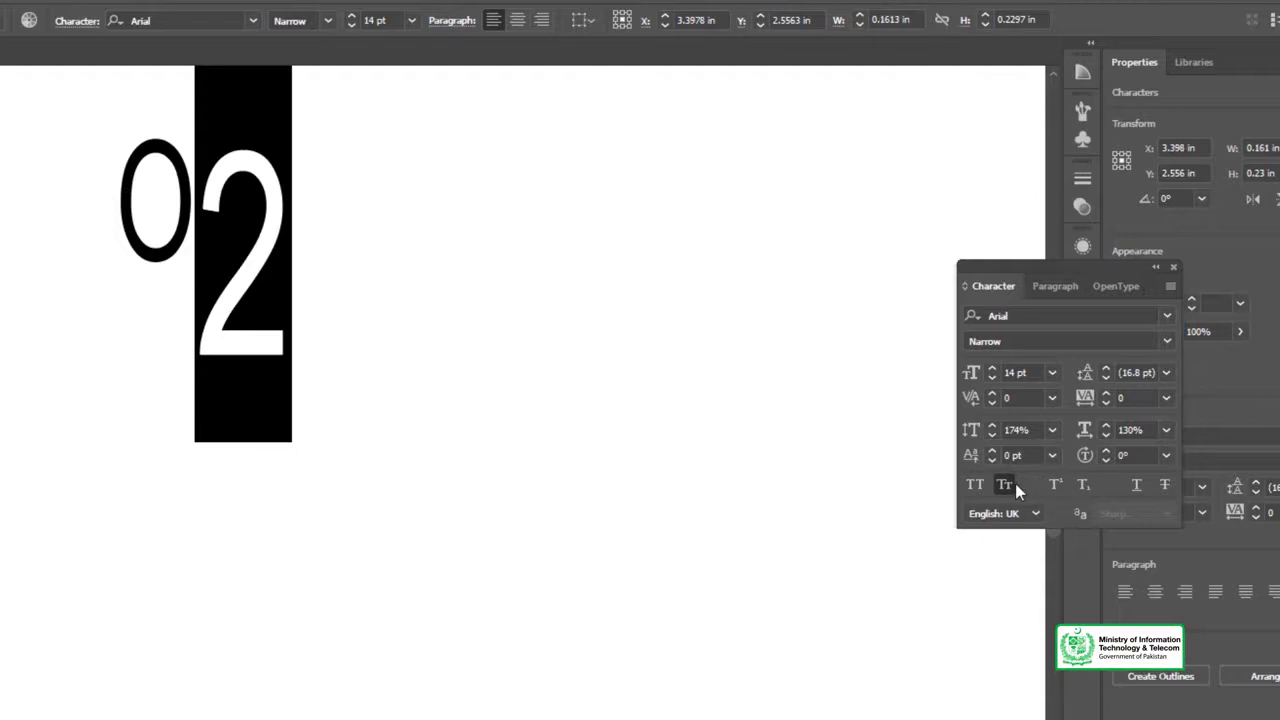
left_click(1084, 488)
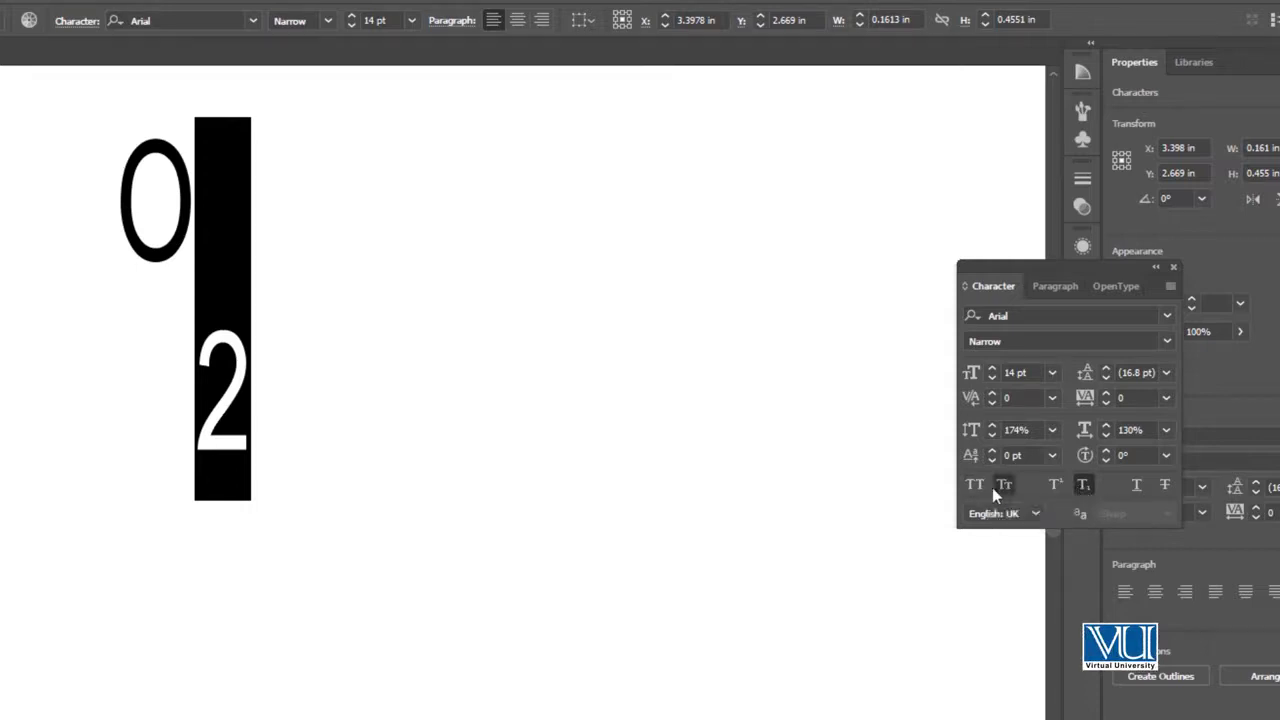
left_click(1082, 485)
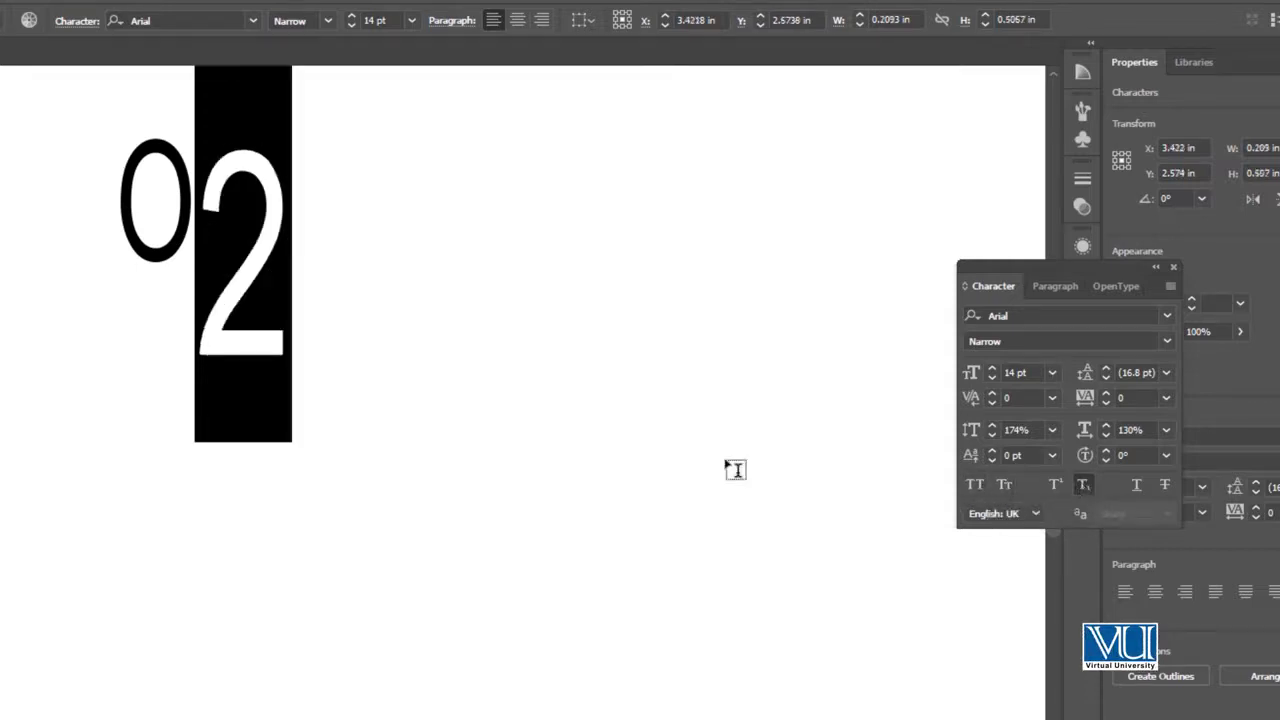
key("Escape")
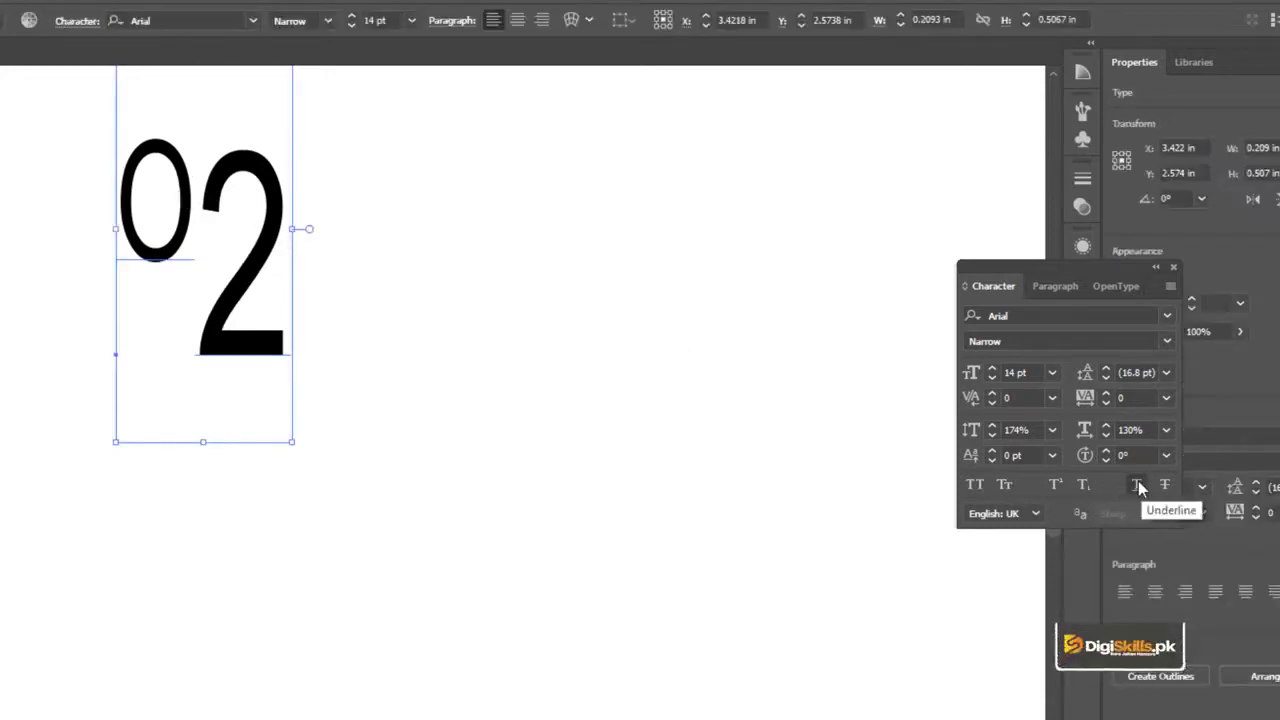
Move the 02 text, add fresh Lorem ipsum placeholder text, and undo its underline
left_click(312, 238)
left_click_drag(264, 258, 277, 292)
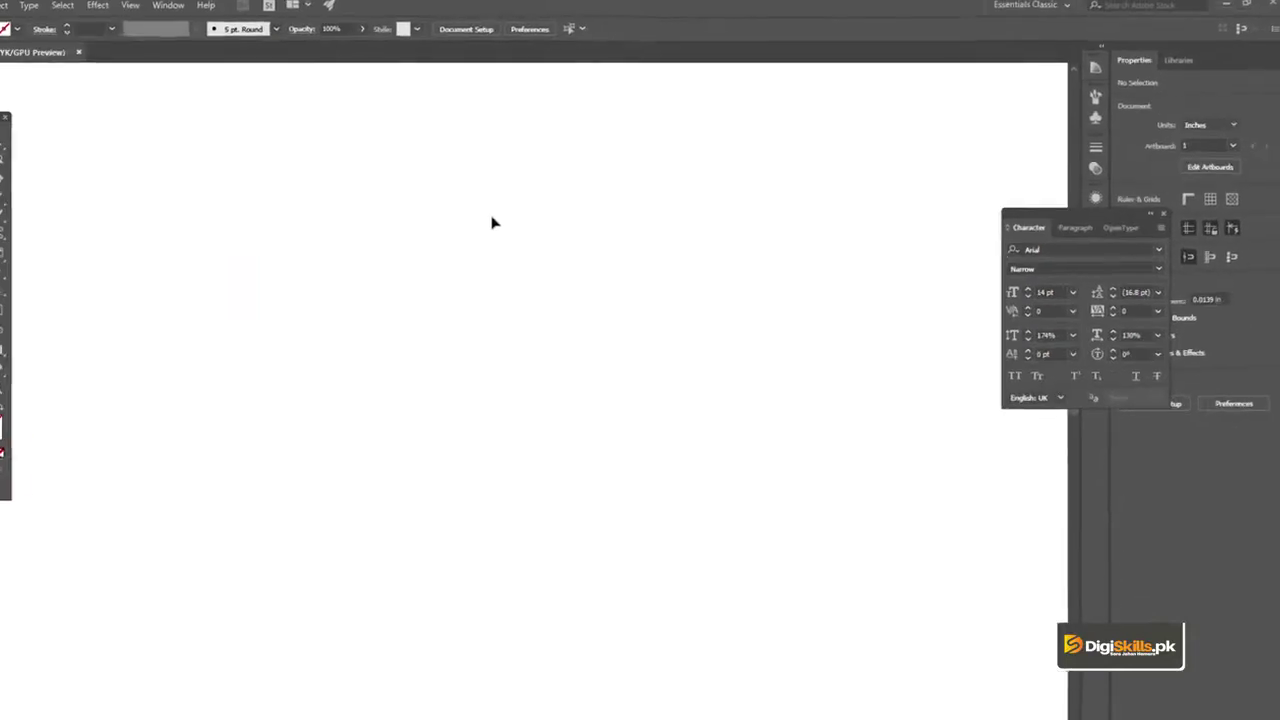
left_click(494, 222)
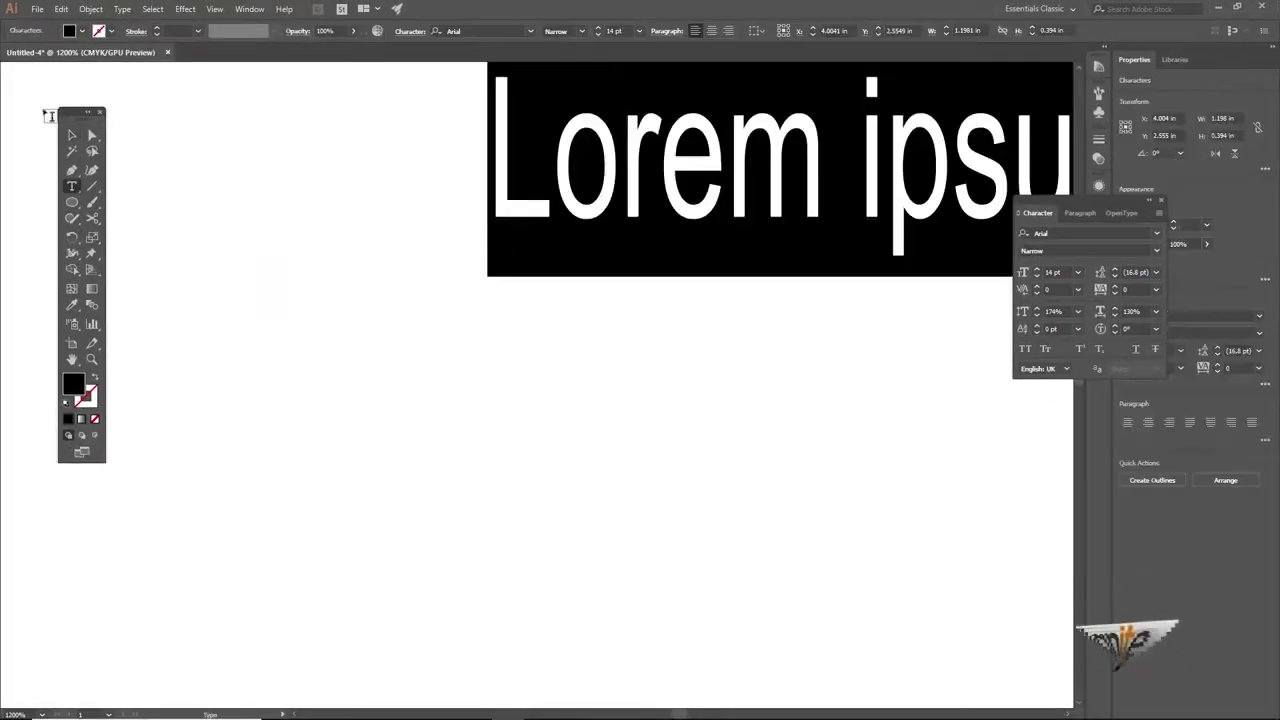
key("Escape")
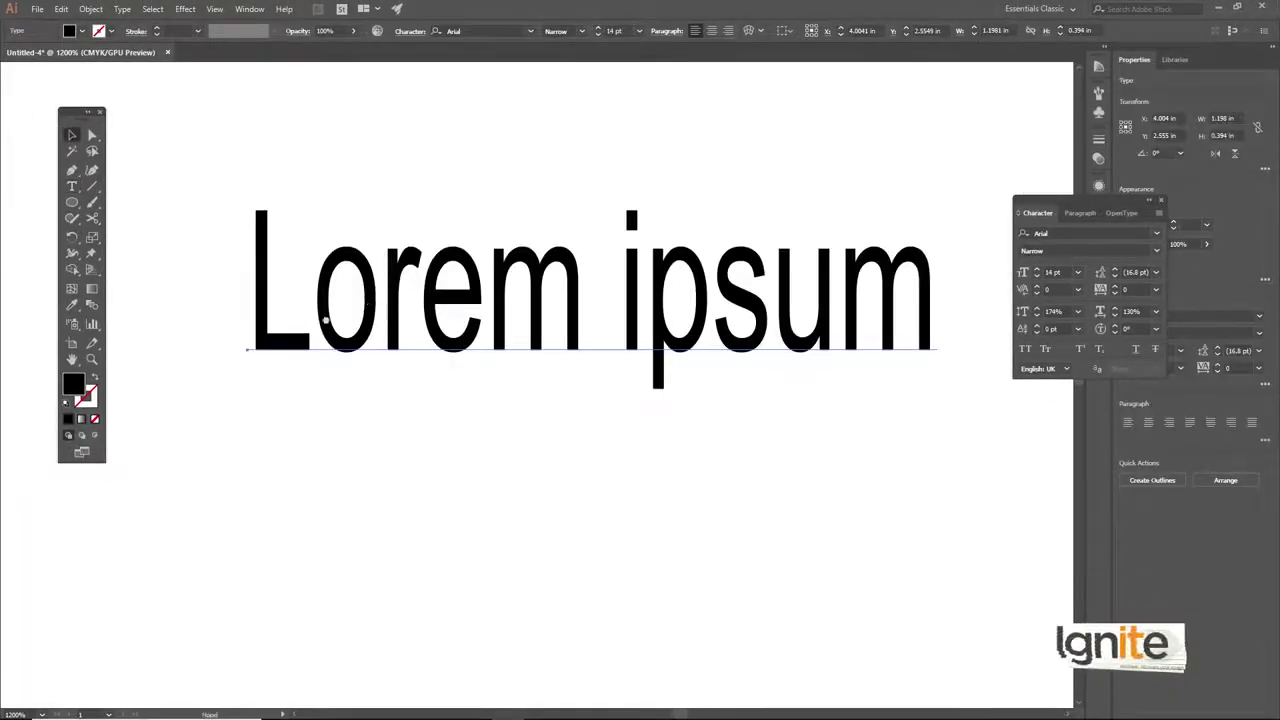
left_click_drag(467, 240, 435, 262)
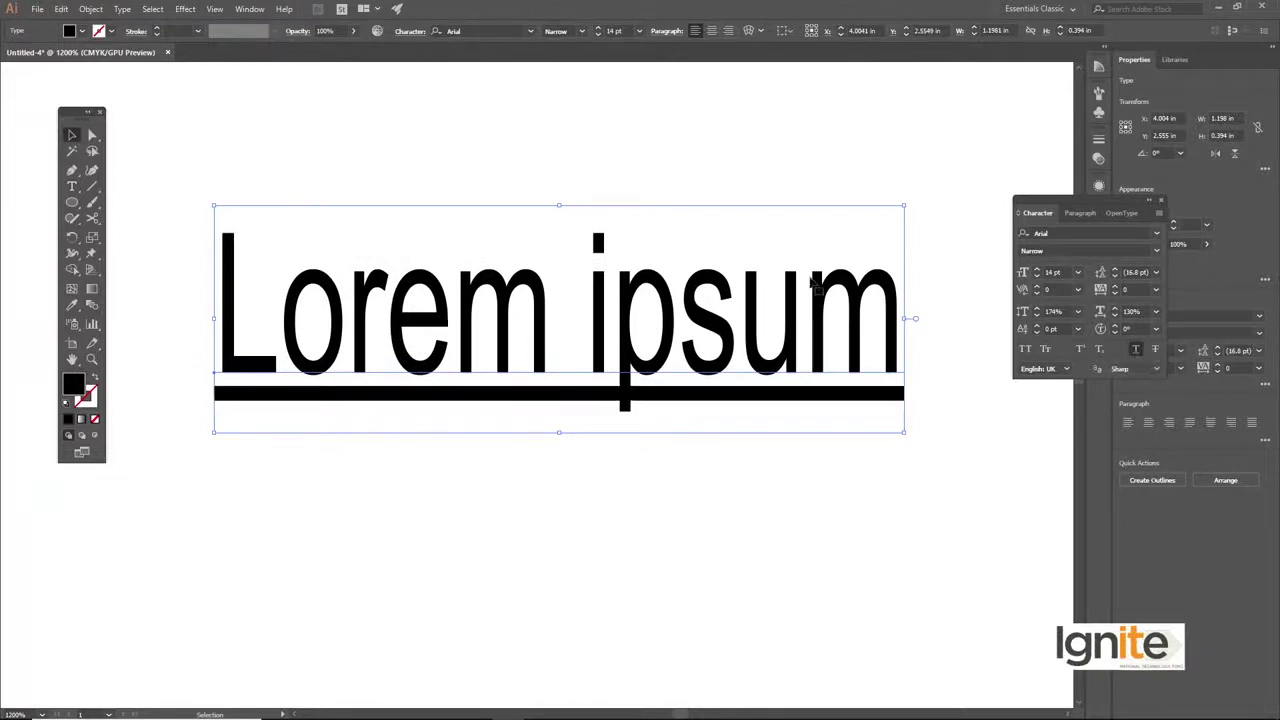
key("ctrl+z")
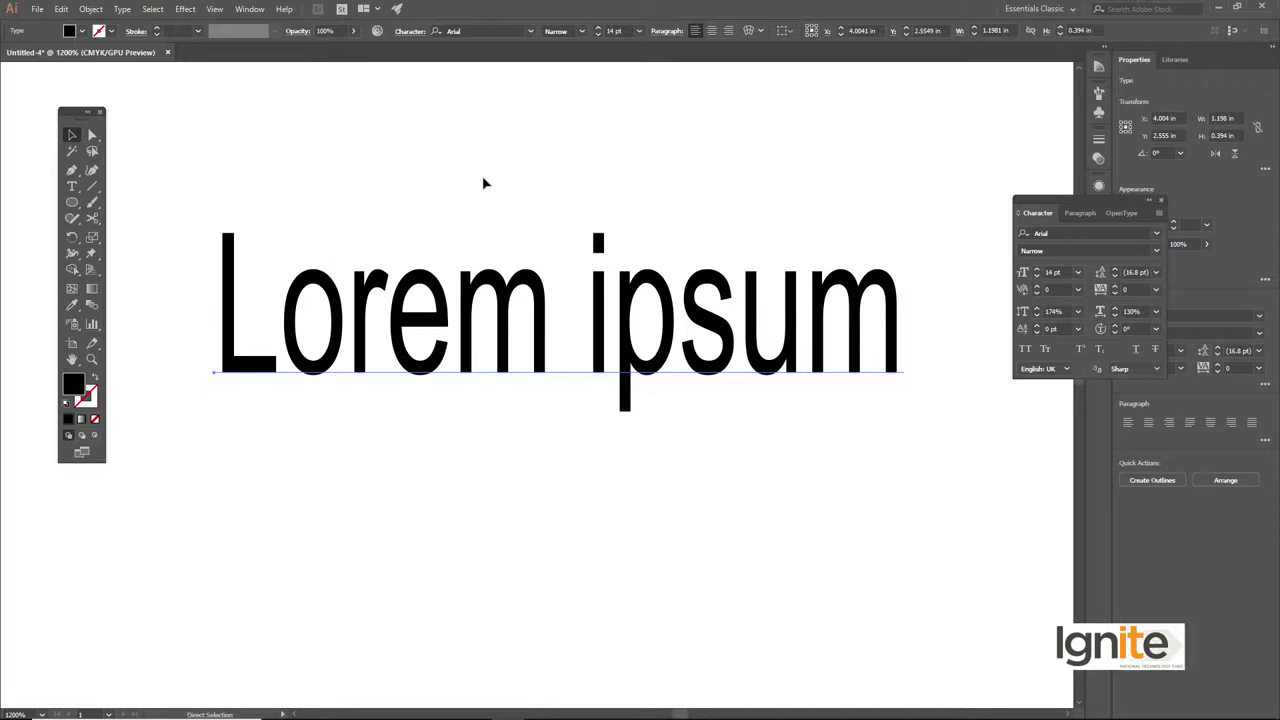